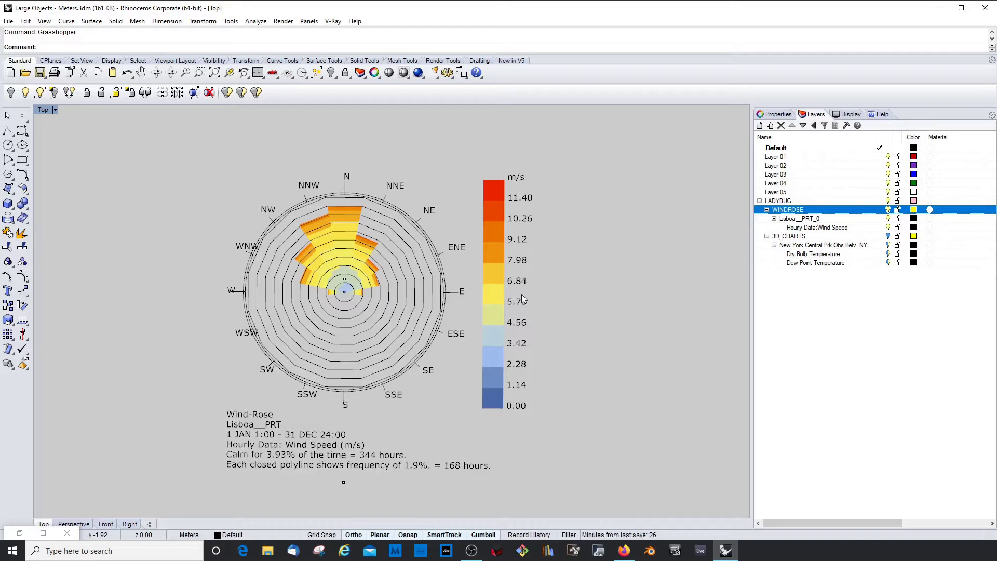
Browse the Ladybug components for analyzing weather data in Grasshopper
{"action": "right_click_drag", "start_coordinate": [415, 291], "coordinate": [376, 302]}
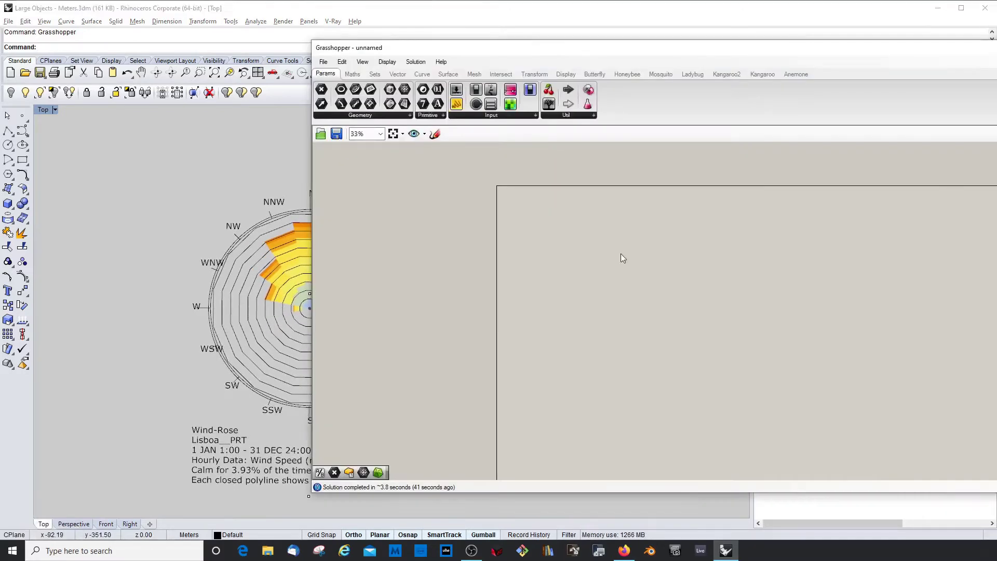
{"action": "left_click_drag", "start_coordinate": [575, 39], "coordinate": [386, 43]}
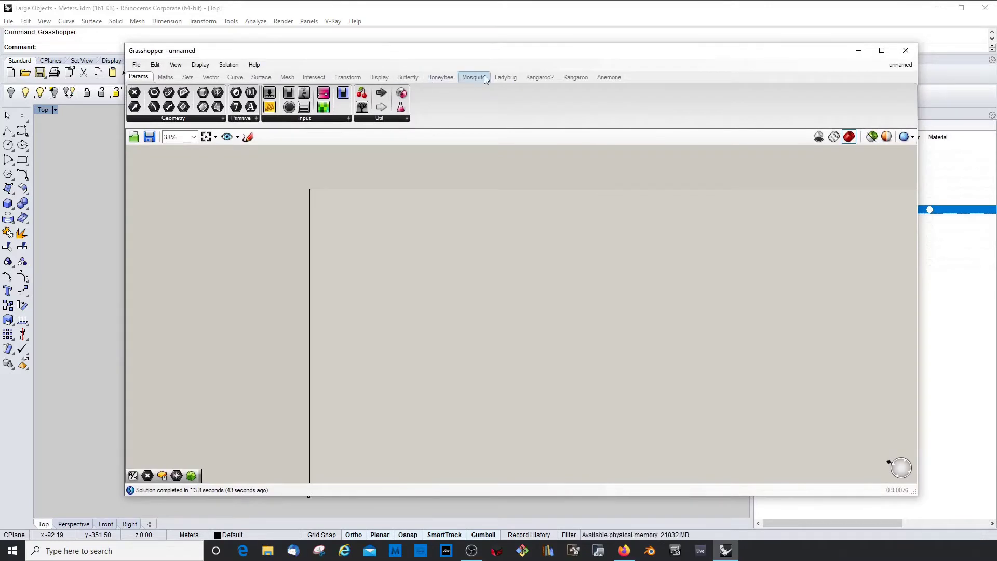
{"action": "left_click", "coordinate": [505, 76]}
{"action": "left_click", "coordinate": [283, 119]}
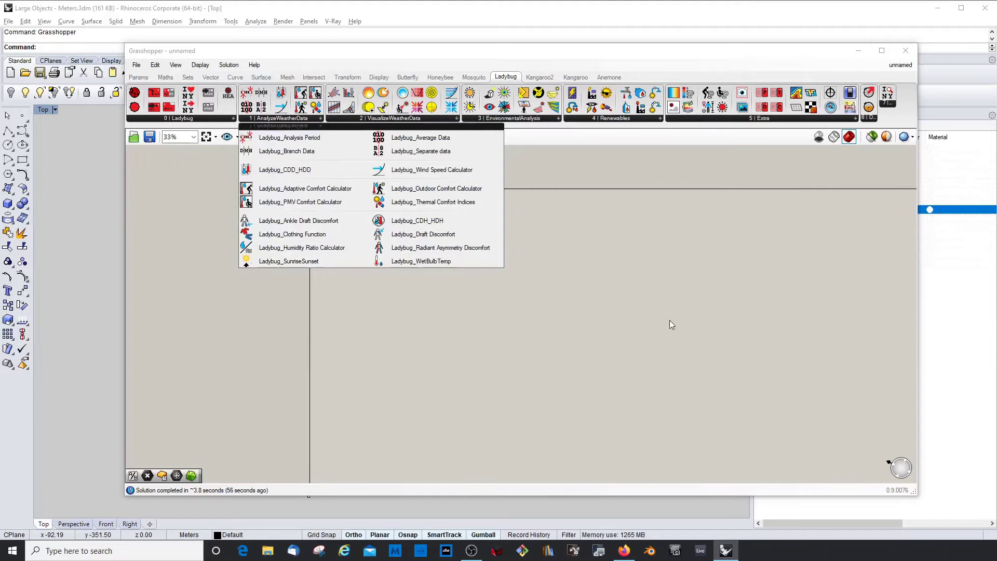
{"action": "scroll", "coordinate": [292, 282], "scroll_direction": "up", "scroll_amount": 2}
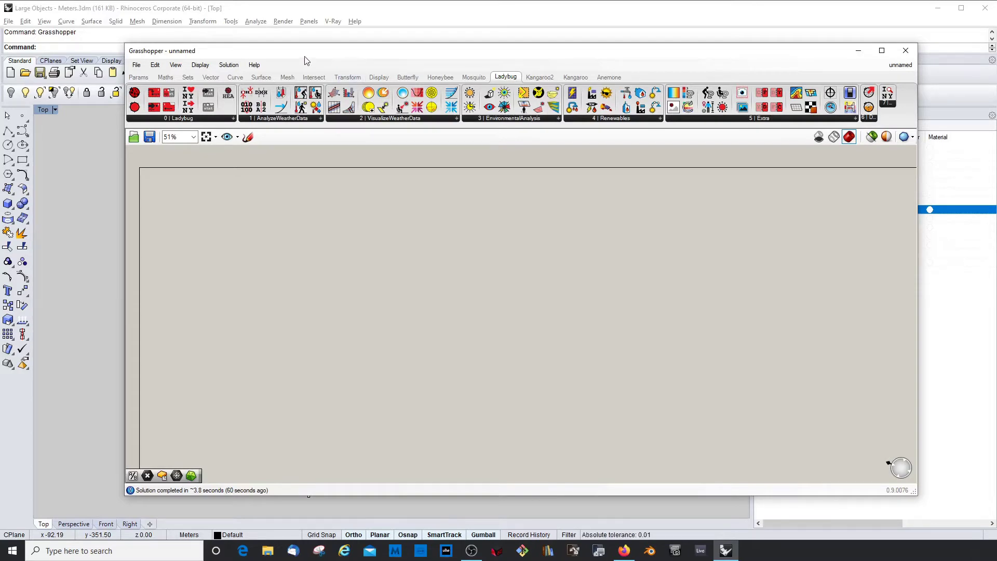
Minimize the Grasshopper window, hide the WINDROSE layer and show the 3D_CHARTS layer
{"action": "left_click", "coordinate": [859, 51]}
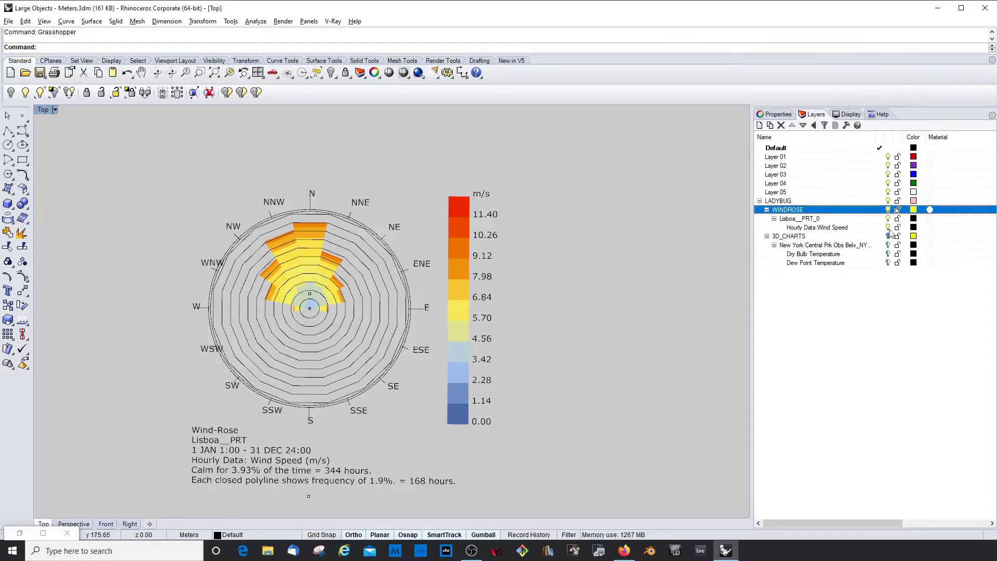
{"action": "left_click", "coordinate": [888, 210]}
{"action": "left_click", "coordinate": [889, 236]}
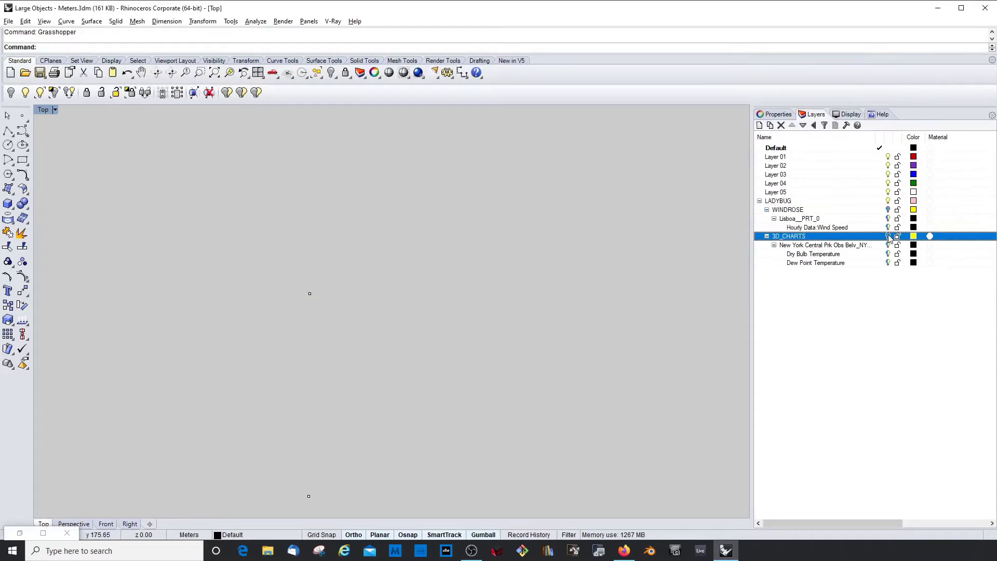
{"action": "left_click", "coordinate": [888, 236]}
Examine the dry bulb and dew point temperature 3D charts for New York Central Park, including their axes and captions
{"action": "right_click_drag", "start_coordinate": [435, 268], "coordinate": [441, 292], "text": "ctrl+shift"}
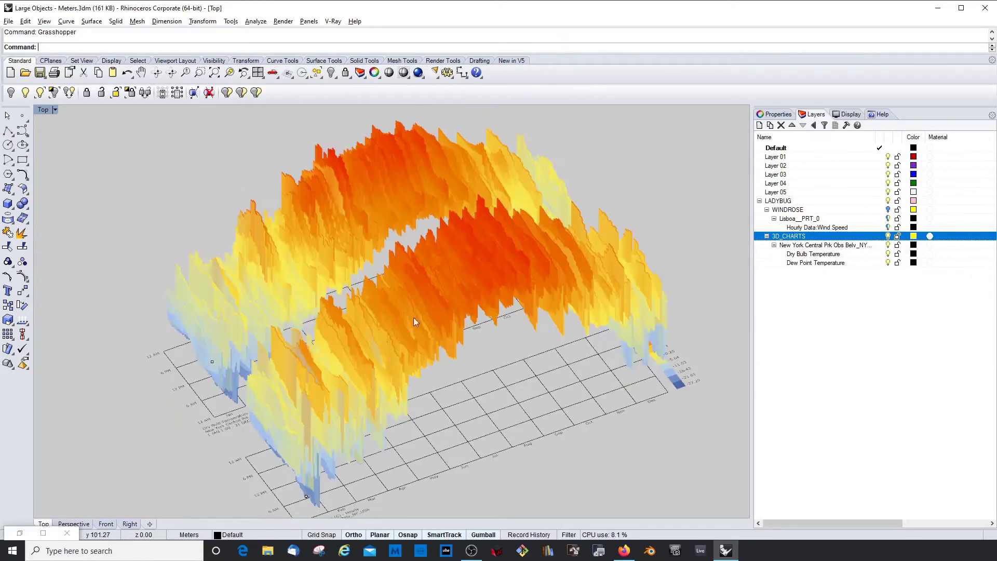
{"action": "scroll", "coordinate": [414, 319], "scroll_direction": "down", "scroll_amount": 2}
{"action": "scroll", "coordinate": [322, 341], "scroll_direction": "up", "scroll_amount": 2}
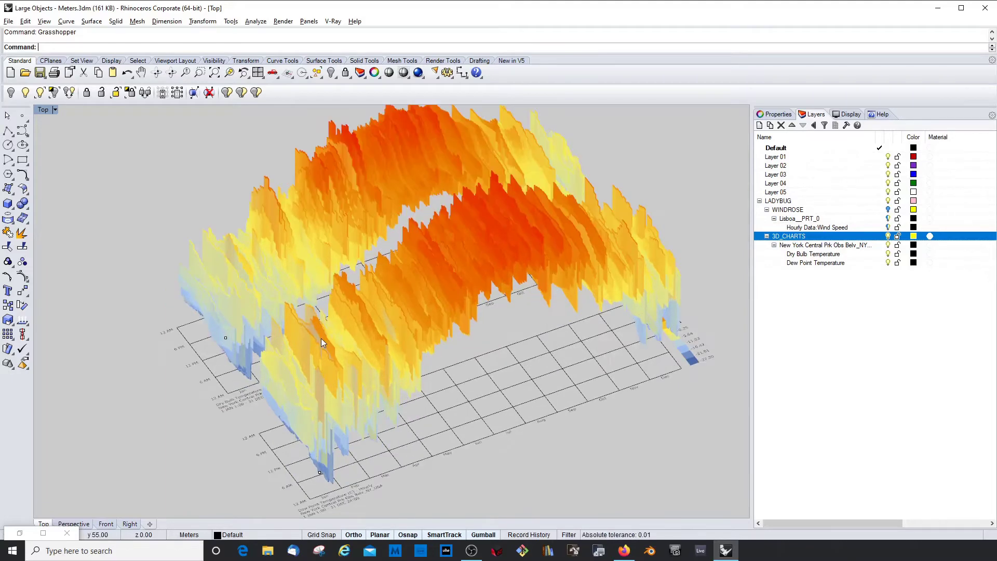
{"action": "mouse_move", "coordinate": [395, 331]}
{"action": "right_mouse_down", "text": "ctrl+shift"}
{"action": "mouse_move", "coordinate": [432, 332]}
{"action": "mouse_move", "coordinate": [406, 345]}
{"action": "right_mouse_up", "text": "ctrl+shift"}
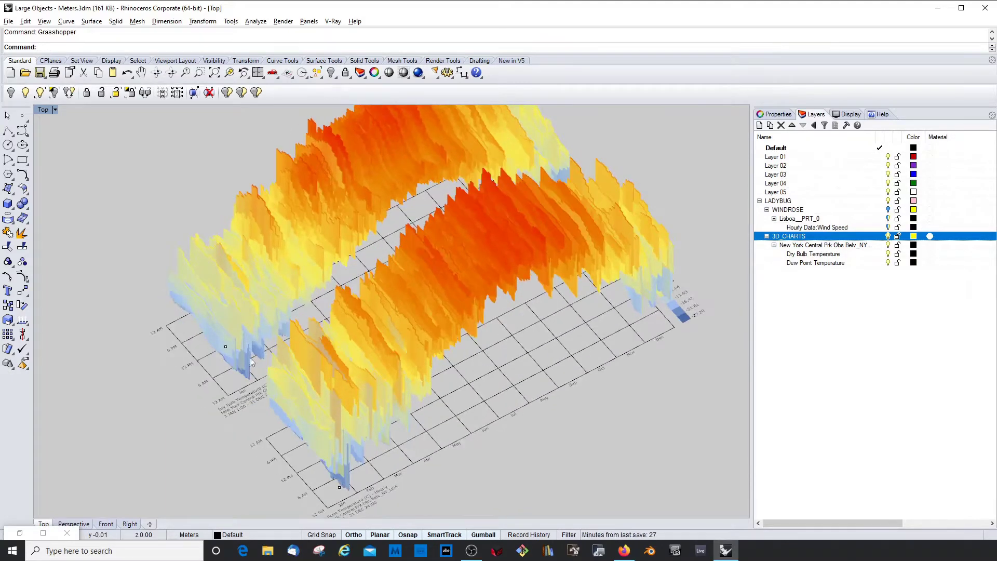
{"action": "scroll", "coordinate": [202, 406], "scroll_direction": "up", "scroll_amount": 3}
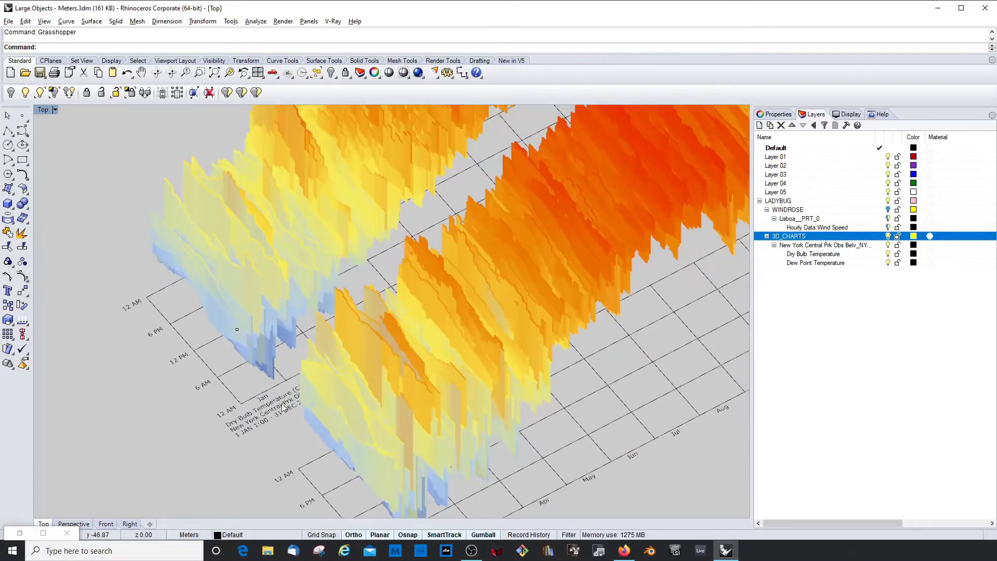
{"action": "scroll", "coordinate": [348, 295], "scroll_direction": "down", "scroll_amount": 4}
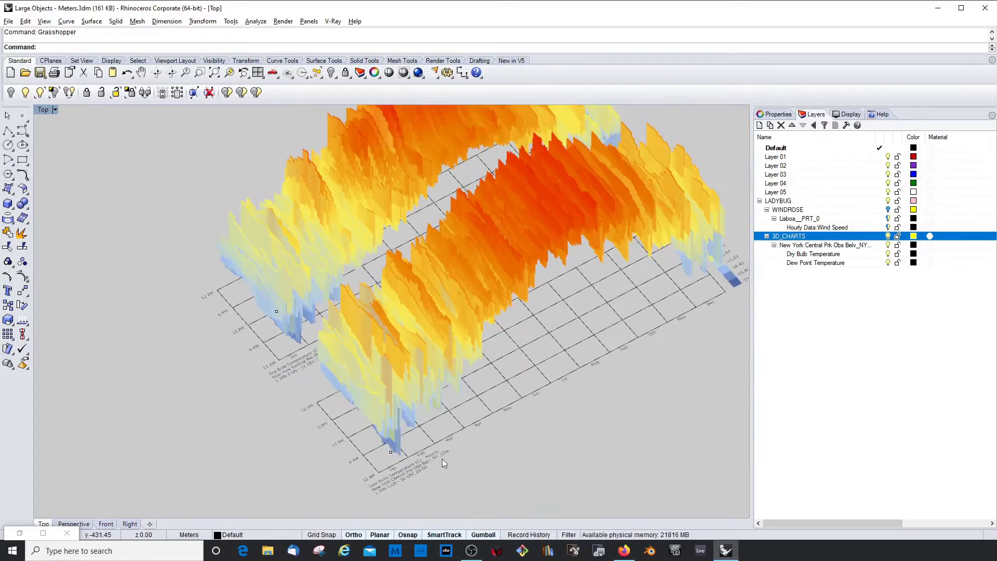
{"action": "scroll", "coordinate": [429, 484], "scroll_direction": "up", "scroll_amount": 2}
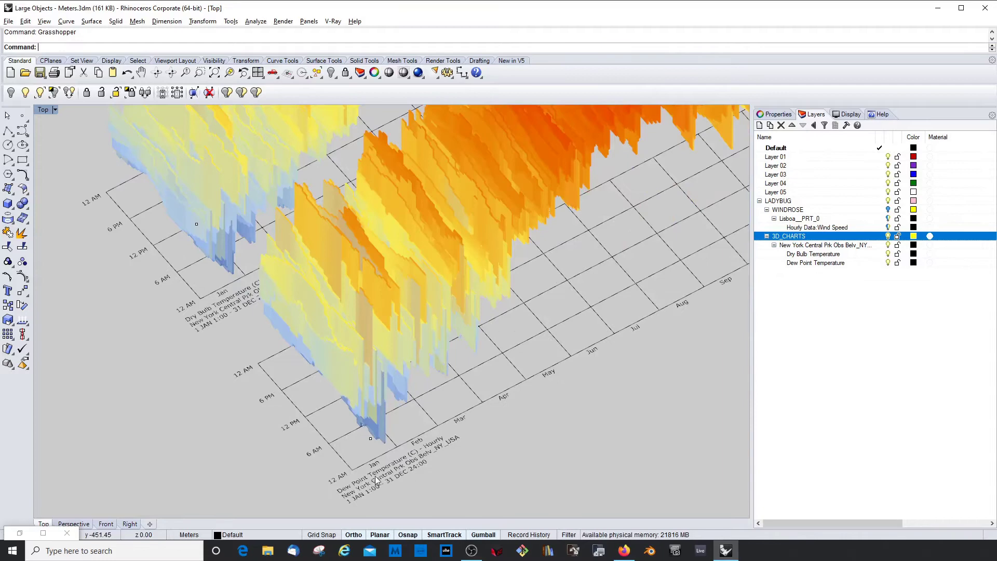
{"action": "scroll", "coordinate": [279, 448], "scroll_direction": "down", "scroll_amount": 5}
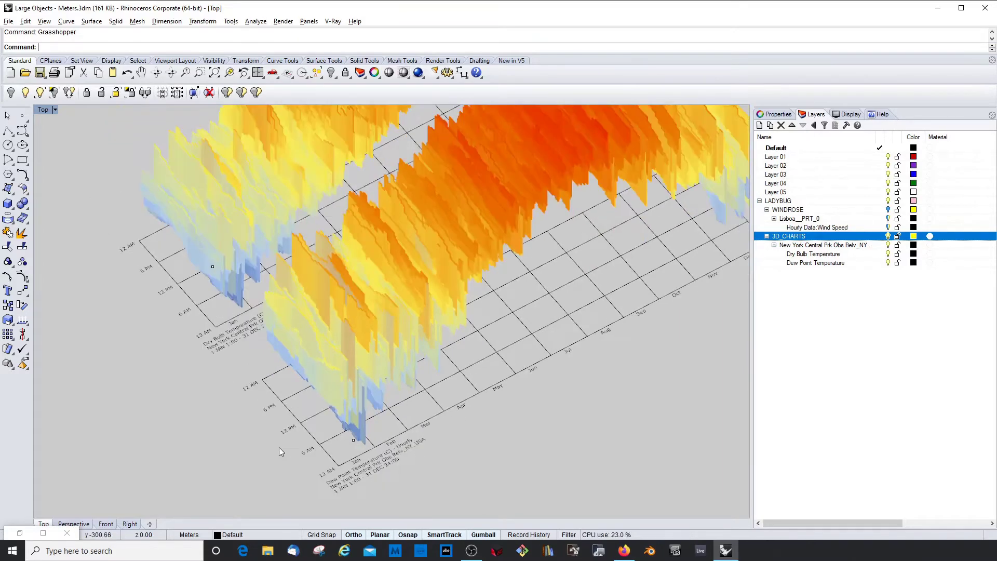
{"action": "right_click_drag", "start_coordinate": [487, 333], "coordinate": [564, 363], "text": "ctrl+shift"}
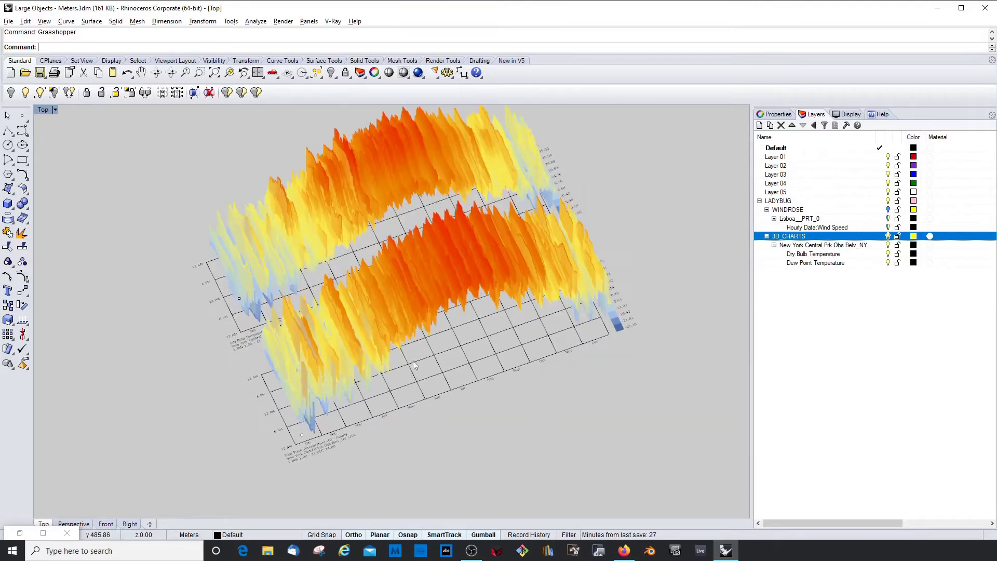
{"action": "right_click_drag", "start_coordinate": [405, 356], "coordinate": [416, 320], "text": "ctrl+shift"}
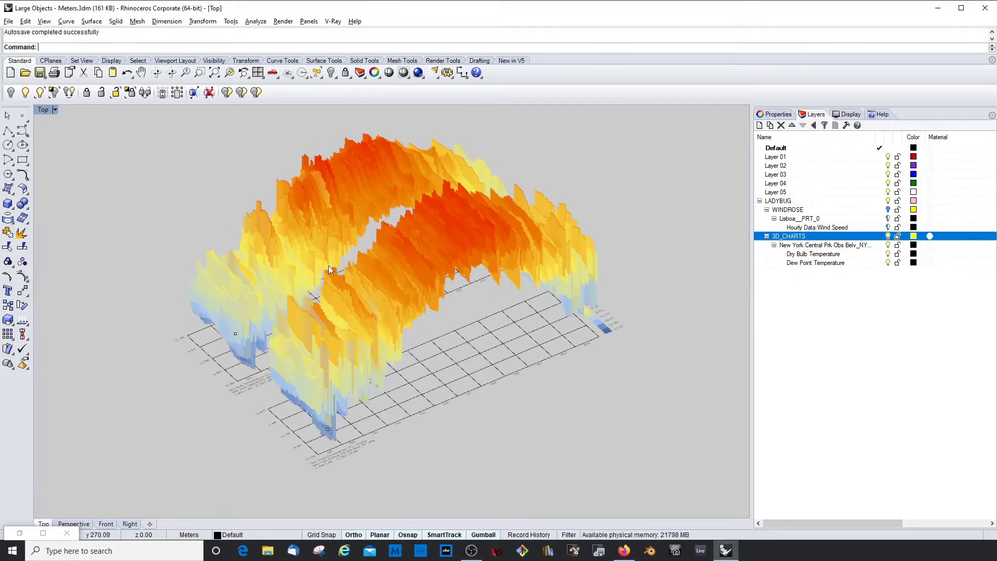
Hide the 3D_CHARTS layer and bring the Grasshopper window back
{"action": "left_click", "coordinate": [18, 534]}
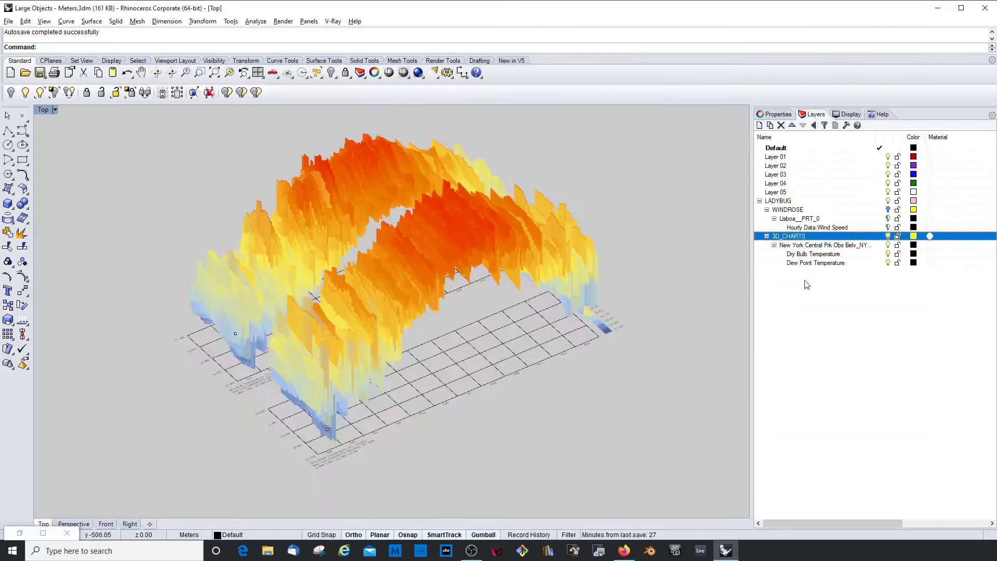
{"action": "left_click", "coordinate": [858, 50]}
{"action": "left_click", "coordinate": [888, 235]}
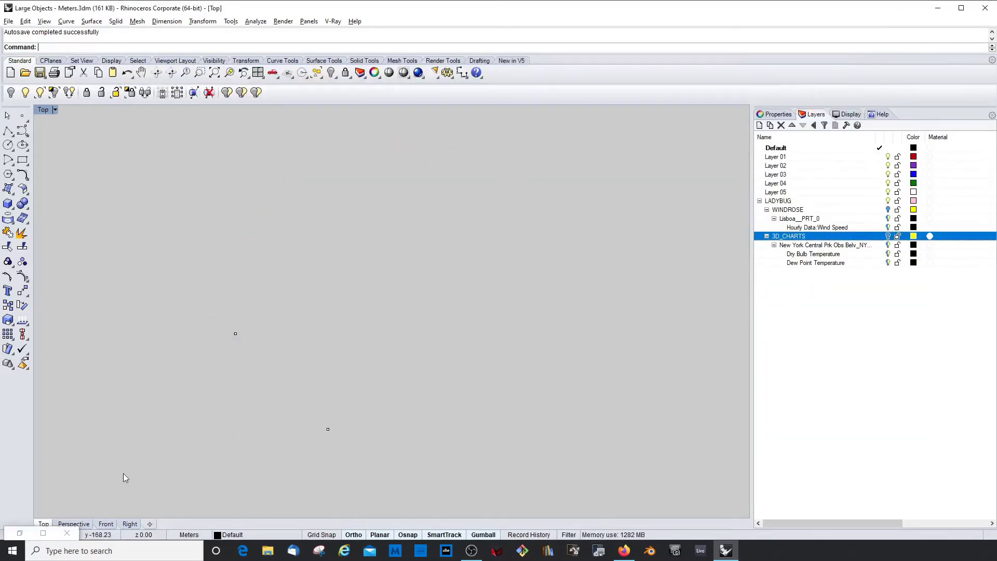
{"action": "left_click", "coordinate": [19, 533]}
Place the main Ladybug component with the defaultFolder_ input near the upper-left corner of the Grasshopper canvas
{"action": "scroll", "coordinate": [224, 226], "scroll_direction": "down", "scroll_amount": 1}
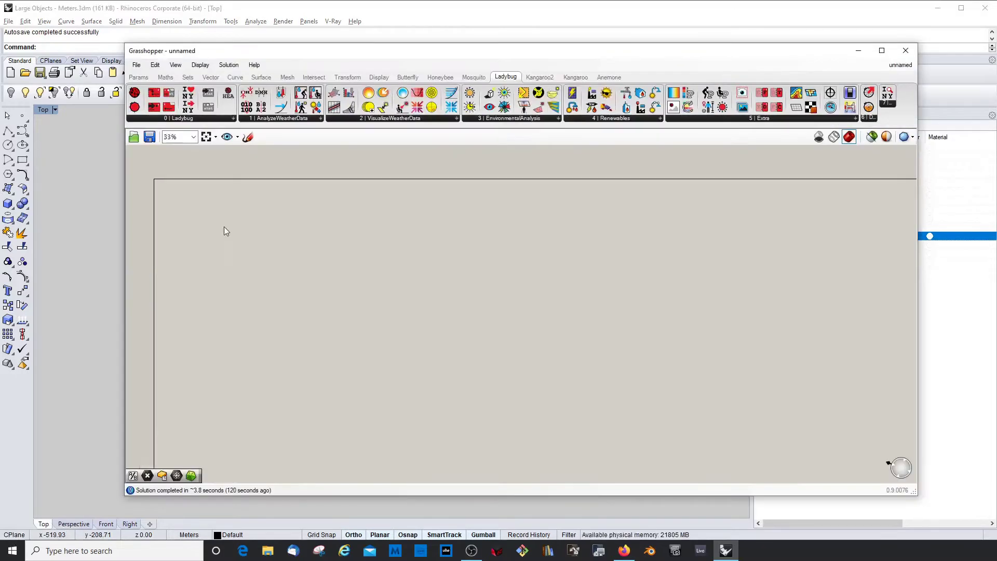
{"action": "mouse_move", "coordinate": [223, 227]}
{"action": "right_mouse_down"}
{"action": "mouse_move", "coordinate": [198, 224]}
{"action": "mouse_move", "coordinate": [223, 213]}
{"action": "right_mouse_up"}
{"action": "scroll", "coordinate": [208, 228], "scroll_direction": "up", "scroll_amount": 5}
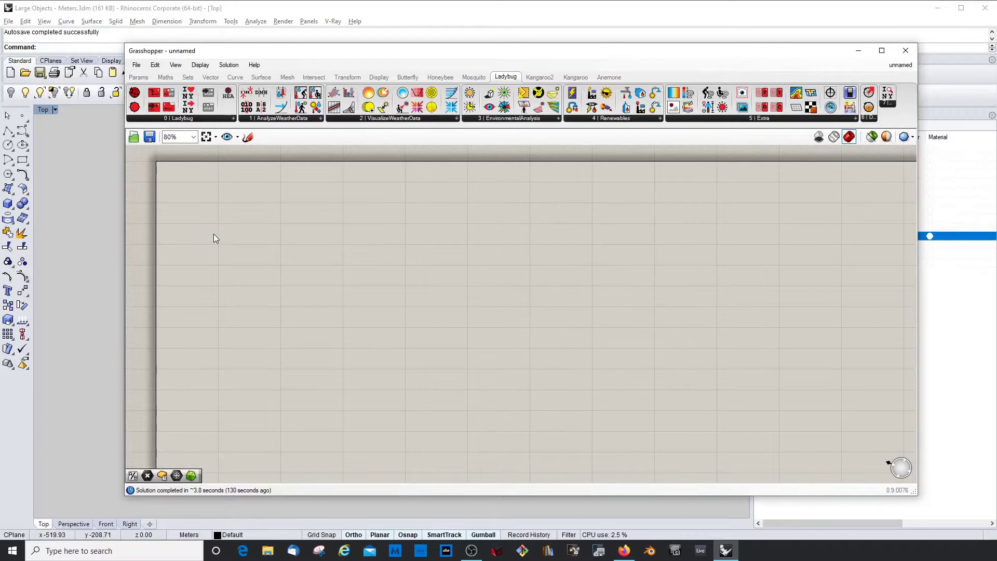
{"action": "scroll", "coordinate": [213, 220], "scroll_direction": "down", "scroll_amount": 1}
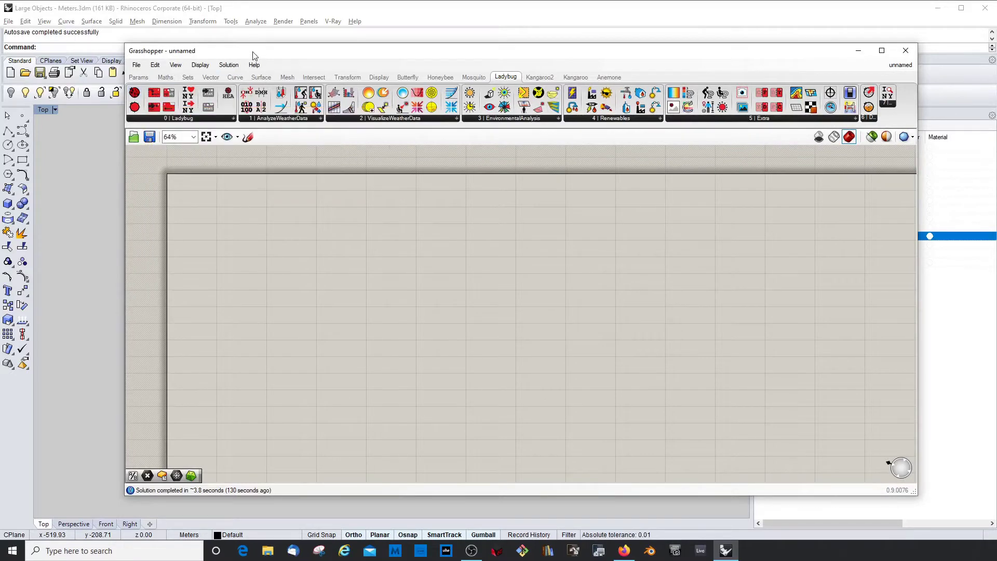
{"action": "left_click_drag", "start_coordinate": [253, 55], "coordinate": [250, 52]}
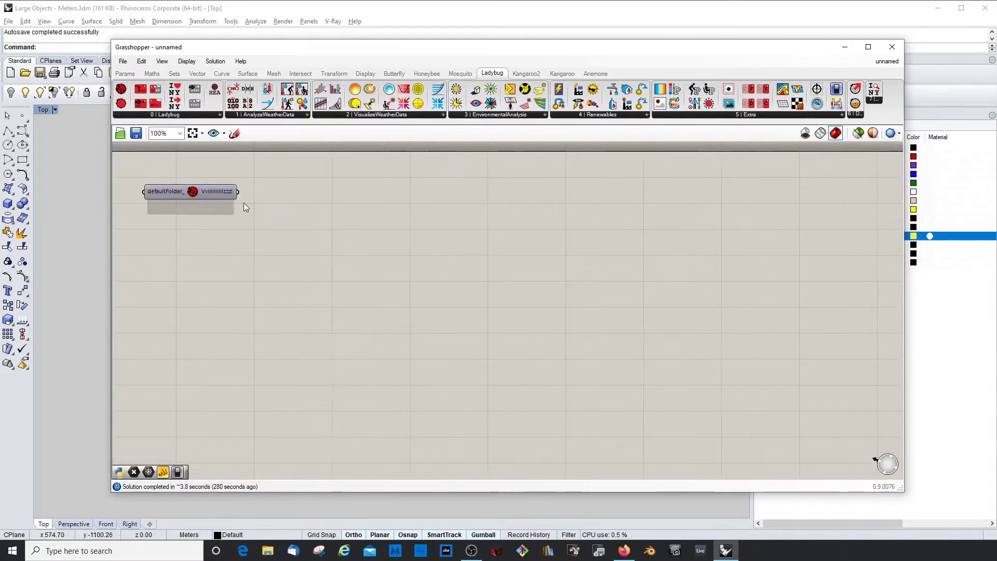
{"action": "scroll", "coordinate": [244, 203], "scroll_direction": "up", "scroll_amount": 1}
{"action": "scroll", "coordinate": [306, 217], "scroll_direction": "down", "scroll_amount": 1}
{"action": "scroll", "coordinate": [157, 207], "scroll_direction": "up", "scroll_amount": 2}
{"action": "left_click", "coordinate": [201, 192]}
{"action": "left_click", "coordinate": [309, 255]}
{"action": "scroll", "coordinate": [309, 256], "scroll_direction": "down", "scroll_amount": 3}
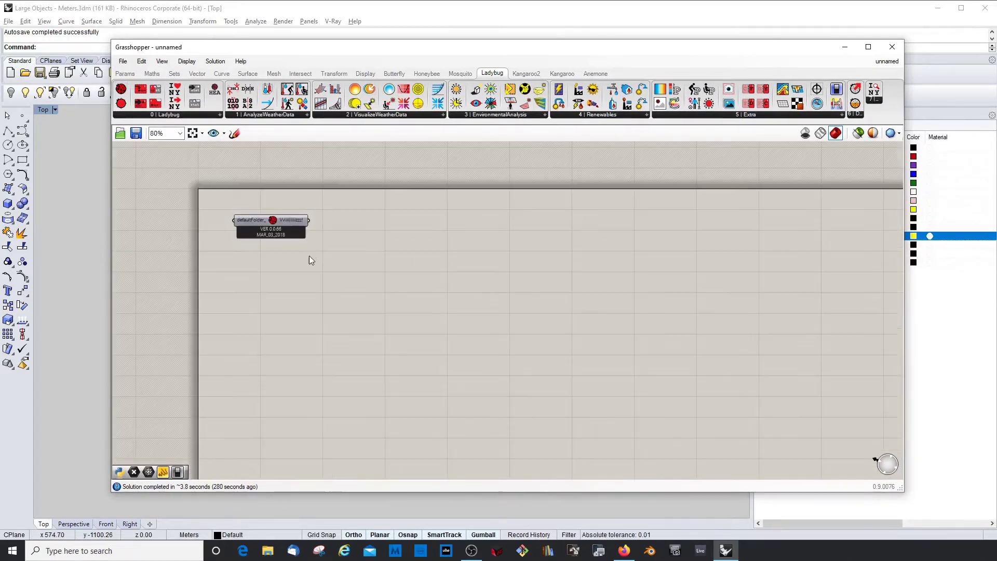
{"action": "scroll", "coordinate": [309, 255], "scroll_direction": "up", "scroll_amount": 2}
{"action": "left_click_drag", "start_coordinate": [245, 215], "coordinate": [219, 195]}
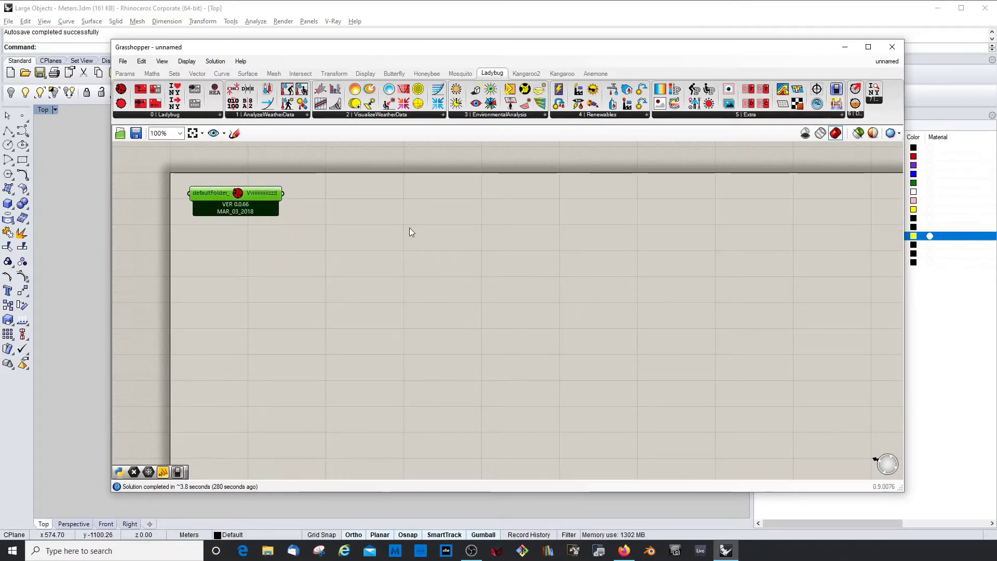
Add a DownloadEPW component below the main Ladybug component, offset slightly to its right
{"action": "left_click", "coordinate": [143, 92]}
{"action": "left_click", "coordinate": [270, 267]}
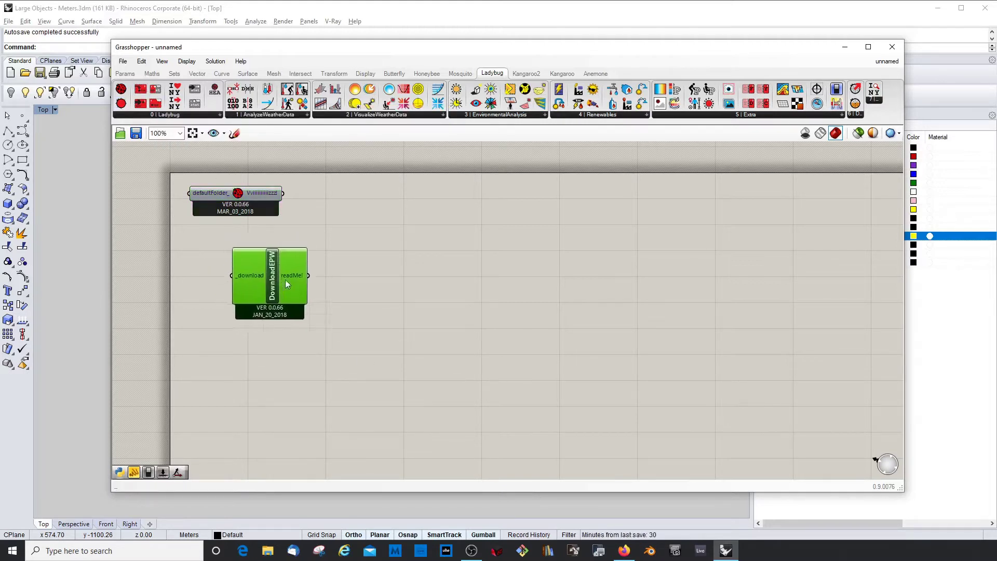
{"action": "left_click_drag", "start_coordinate": [285, 279], "coordinate": [345, 285]}
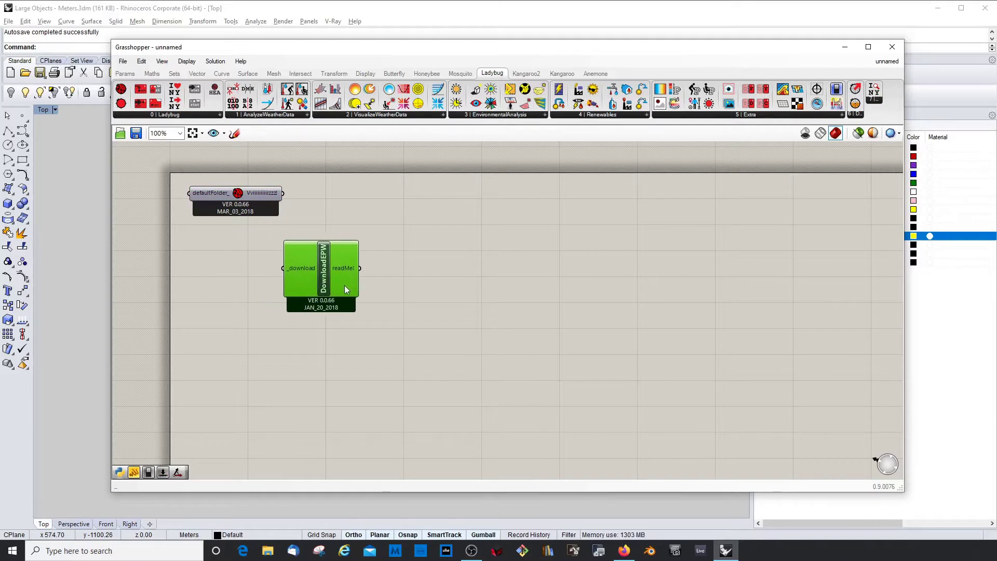
Add a Boolean Toggle, connect it to the _download input of DownloadEPW, and align the two components in a row
{"action": "double_click", "coordinate": [247, 297]}
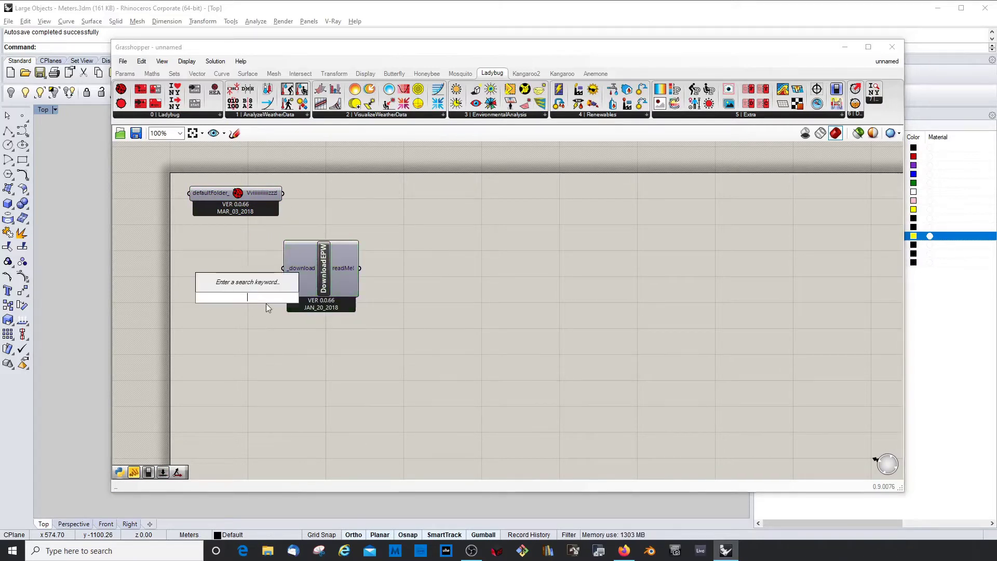
{"action": "type", "text": "tog"}
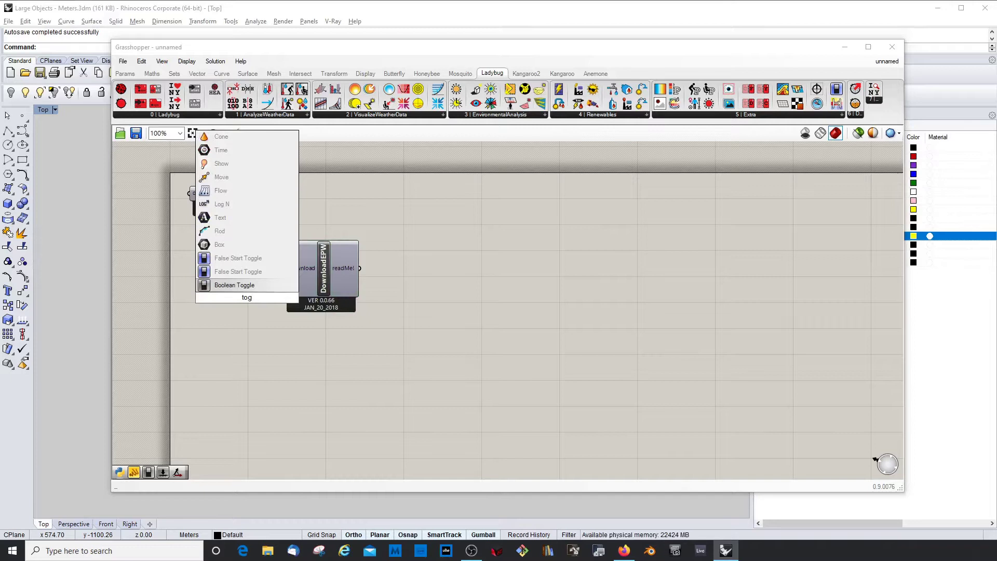
{"action": "key", "text": "Return"}
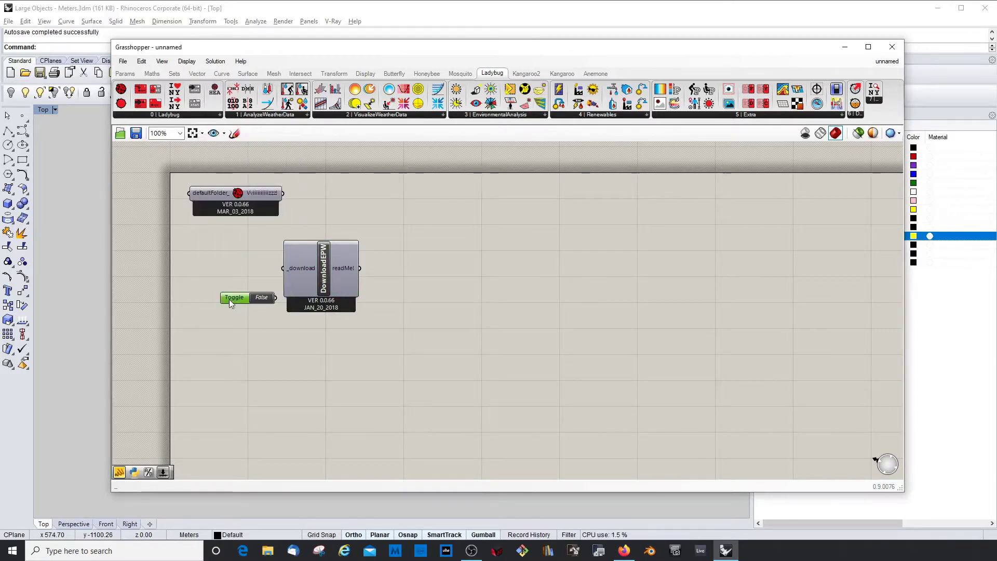
{"action": "left_click_drag", "start_coordinate": [230, 300], "coordinate": [289, 271]}
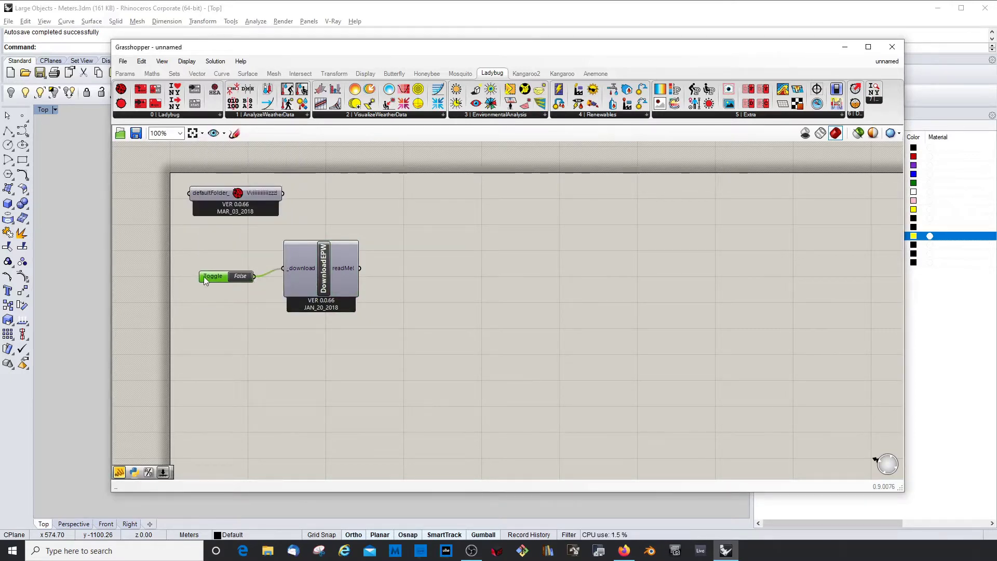
{"action": "left_click_drag", "start_coordinate": [204, 276], "coordinate": [215, 268]}
{"action": "left_click", "coordinate": [313, 272]}
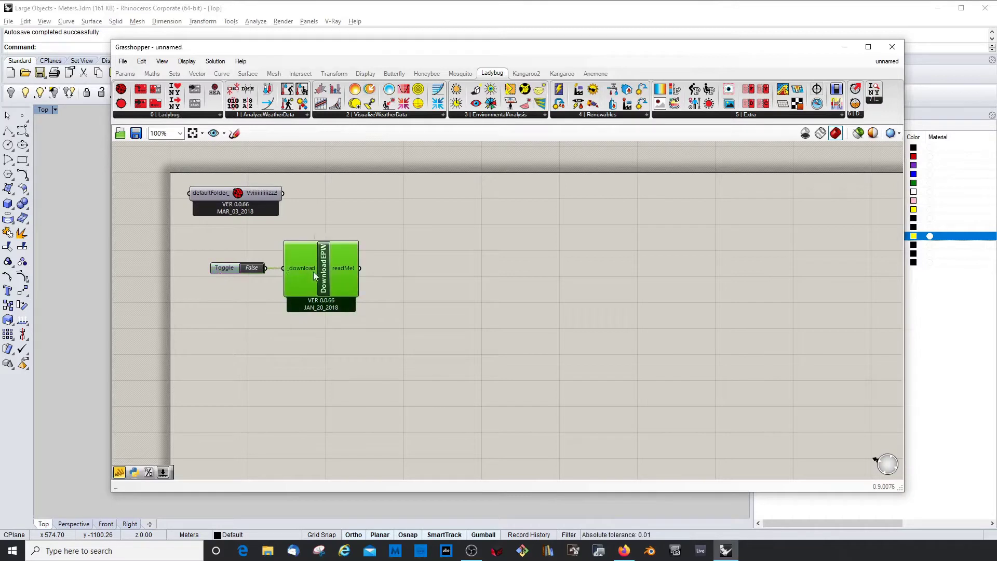
{"action": "left_click_drag", "start_coordinate": [313, 272], "coordinate": [327, 272]}
{"action": "left_click_drag", "start_coordinate": [218, 270], "coordinate": [219, 270]}
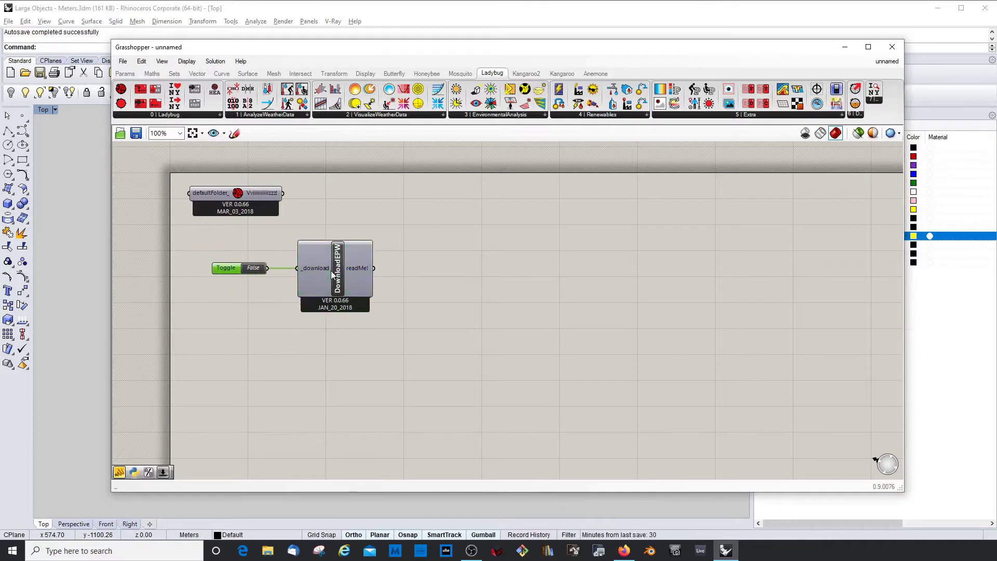
{"action": "left_click", "coordinate": [332, 274]}
{"action": "left_click", "coordinate": [224, 269]}
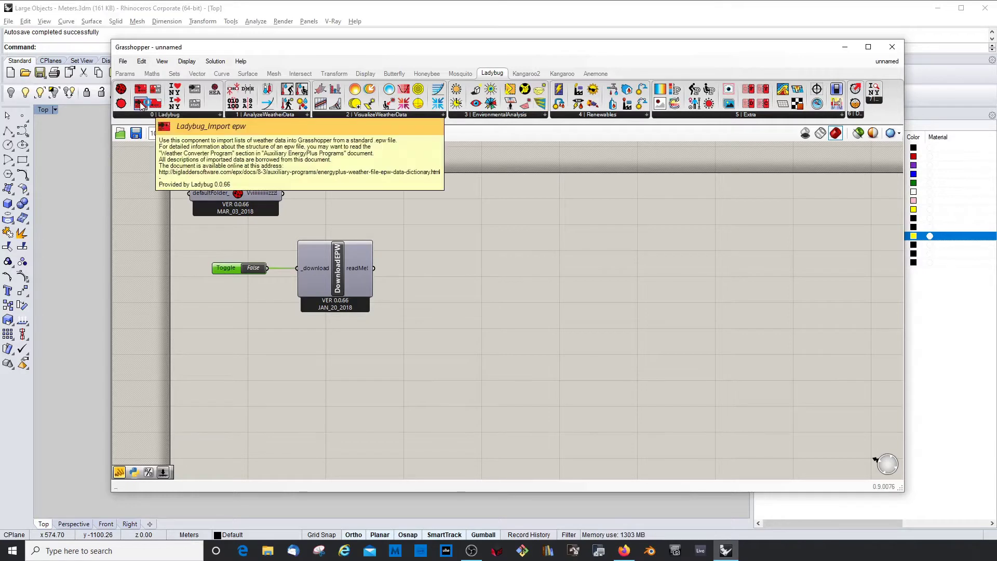
Add an Import epw component to the right of DownloadEPW and an EPW+STAT component below DownloadEPW
{"action": "left_click_drag", "start_coordinate": [141, 105], "coordinate": [484, 247]}
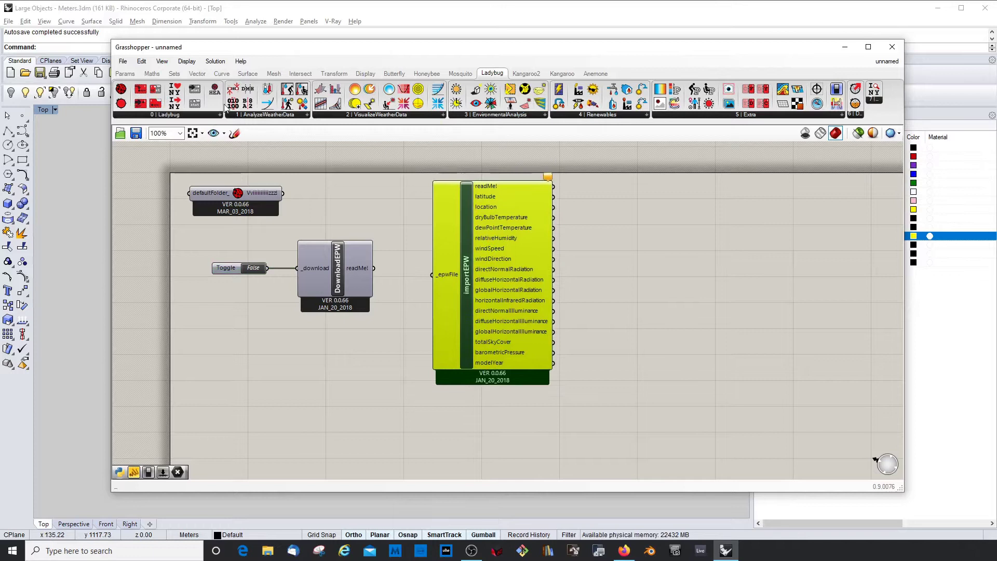
{"action": "left_click", "coordinate": [294, 366]}
{"action": "left_click_drag", "start_coordinate": [298, 361], "coordinate": [320, 356]}
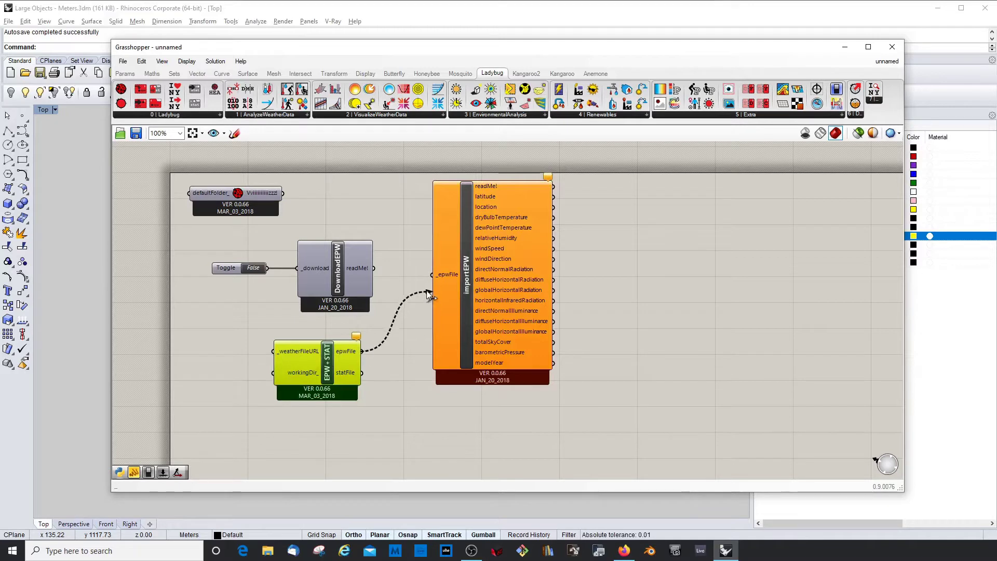
Connect the epwFile output of EPW+STAT to the _epwFile input of importEPW and shift both components to the right
{"action": "left_click_drag", "start_coordinate": [427, 291], "coordinate": [434, 274]}
{"action": "left_click_drag", "start_coordinate": [484, 300], "coordinate": [504, 301]}
{"action": "left_click_drag", "start_coordinate": [323, 381], "coordinate": [349, 379]}
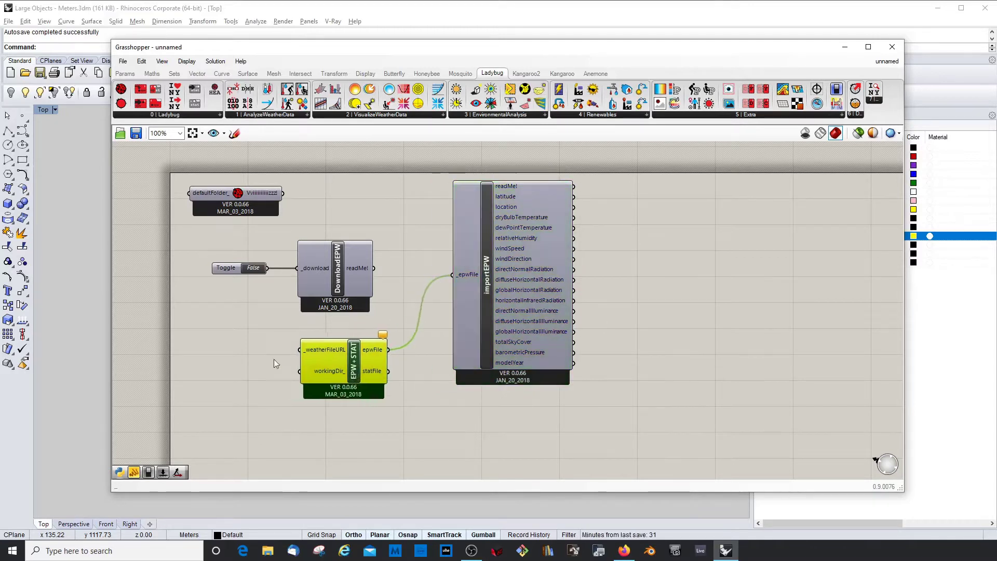
Add a Panel left of the EPW+STAT component and adjust both so they sit side by side
{"action": "double_click", "coordinate": [208, 350]}
{"action": "type", "text": "panel"}
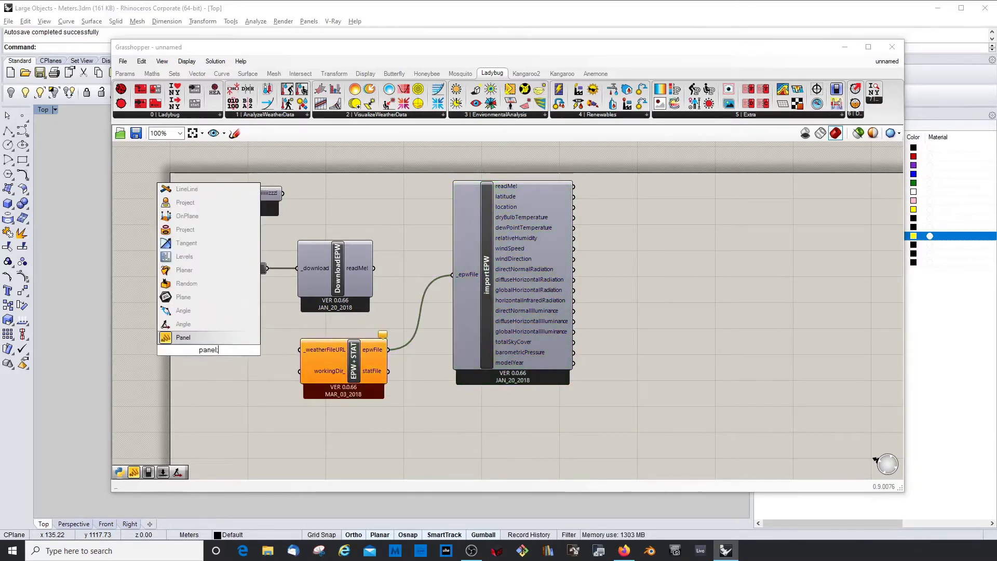
{"action": "key", "text": "BackSpace"}
{"action": "type", "text": "l"}
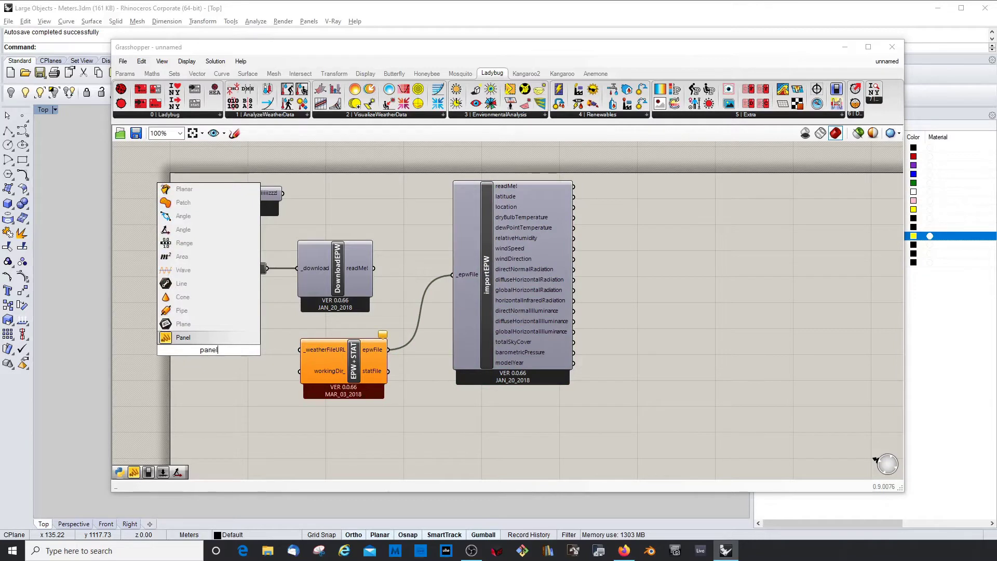
{"action": "left_click", "coordinate": [191, 335]}
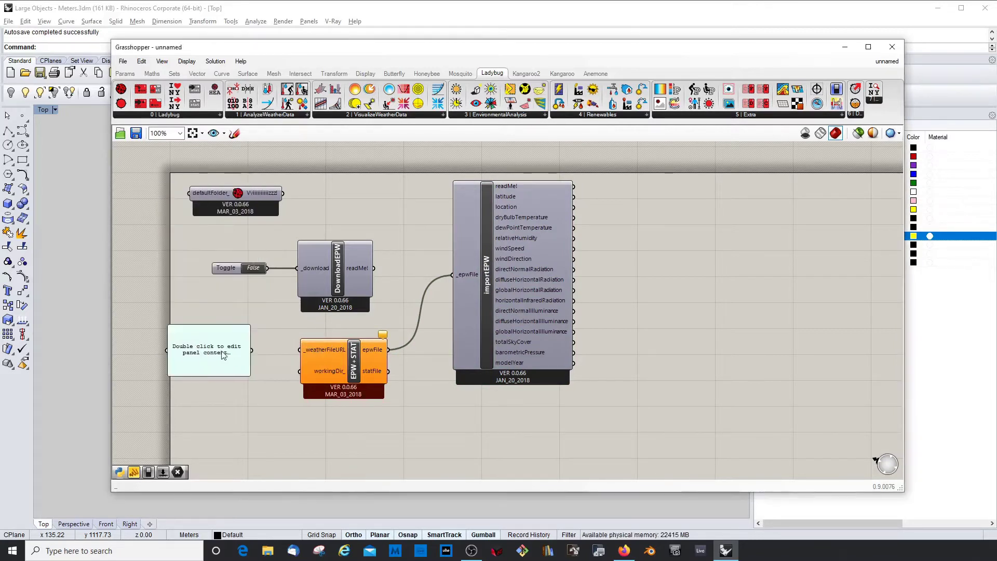
{"action": "left_click_drag", "start_coordinate": [222, 351], "coordinate": [251, 362]}
{"action": "left_click_drag", "start_coordinate": [358, 372], "coordinate": [366, 373]}
{"action": "mouse_move", "coordinate": [237, 345]}
{"action": "left_mouse_down"}
{"action": "mouse_move", "coordinate": [232, 331]}
{"action": "mouse_move", "coordinate": [231, 341]}
{"action": "left_mouse_up"}
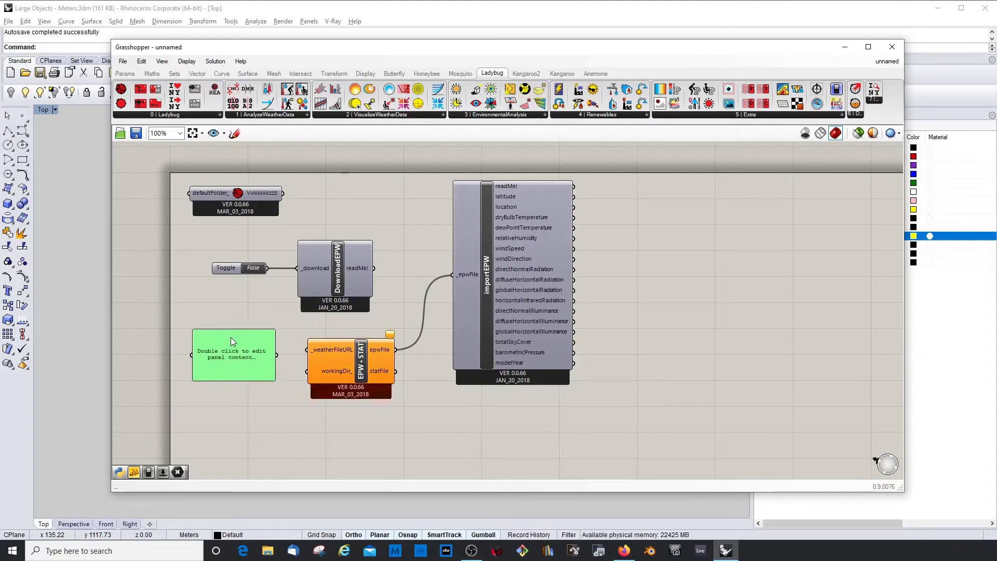
Set the Boolean Toggle to True and copy the weather file link of the New York-Central Park Observatory TMY3 station from the epwmap
{"action": "left_click", "coordinate": [254, 268]}
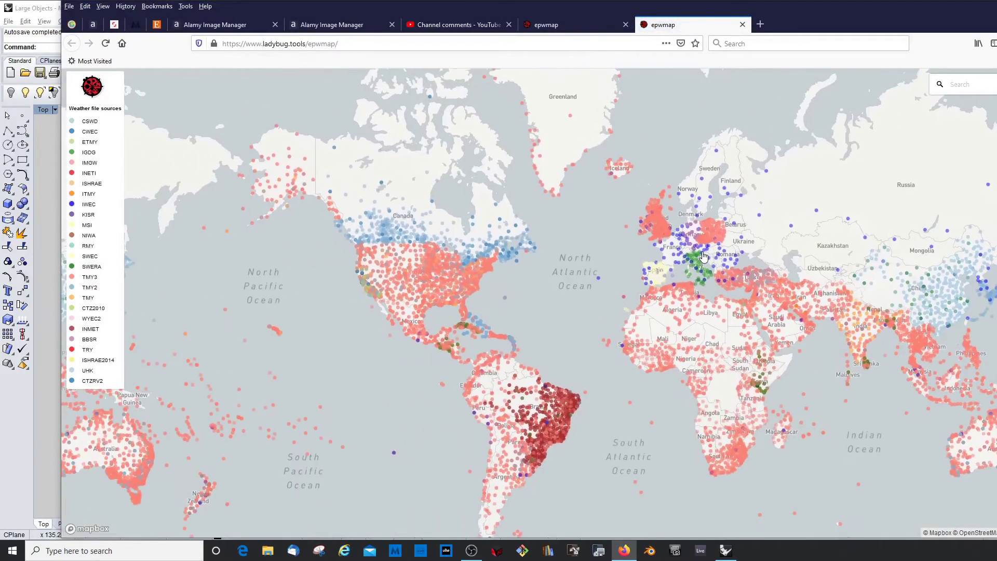
{"action": "scroll", "coordinate": [478, 275], "scroll_direction": "up", "scroll_amount": 5}
{"action": "left_click_drag", "start_coordinate": [452, 301], "coordinate": [530, 208]}
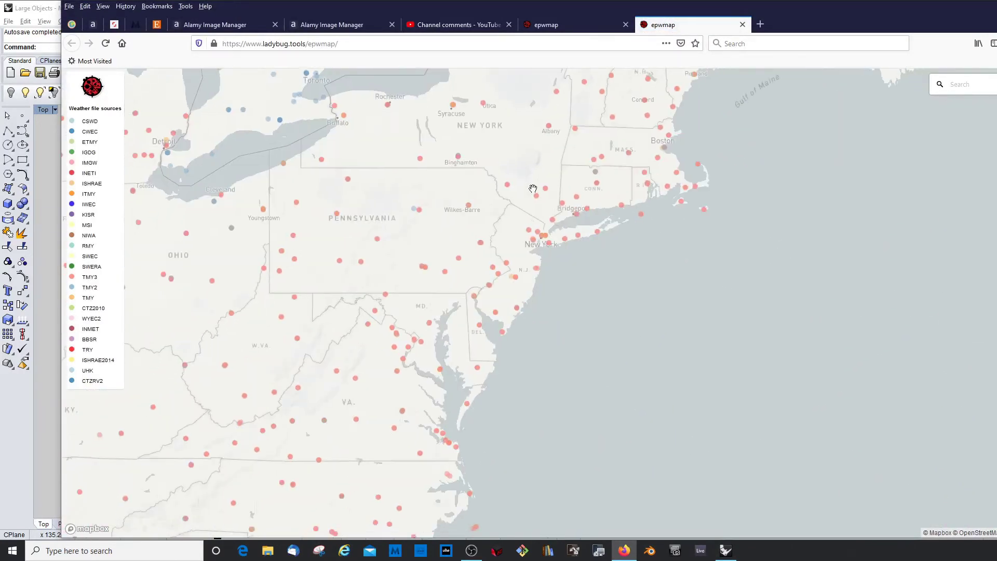
{"action": "scroll", "coordinate": [545, 240], "scroll_direction": "up", "scroll_amount": 5}
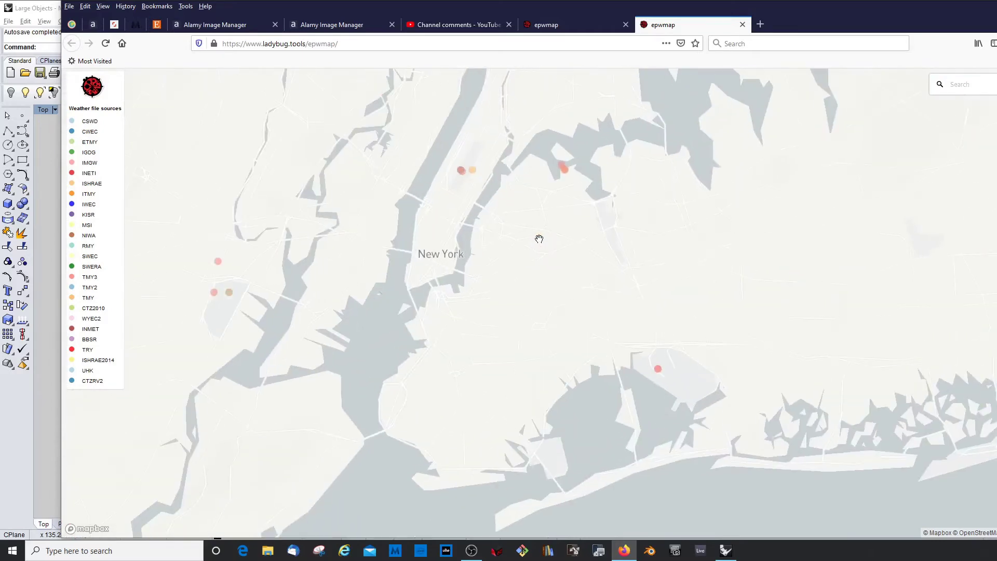
{"action": "scroll", "coordinate": [535, 284], "scroll_direction": "up", "scroll_amount": 5}
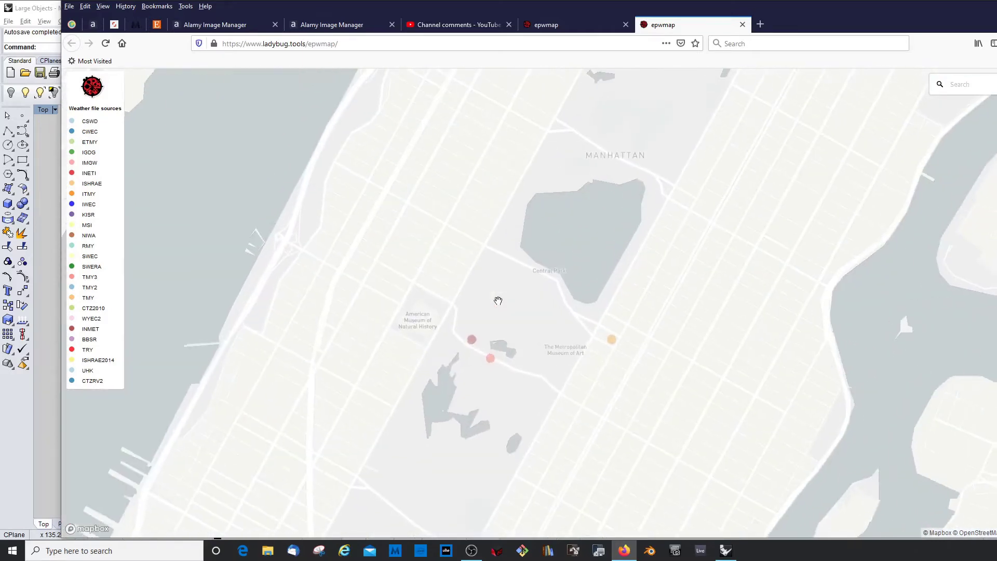
{"action": "scroll", "coordinate": [501, 300], "scroll_direction": "up", "scroll_amount": 2}
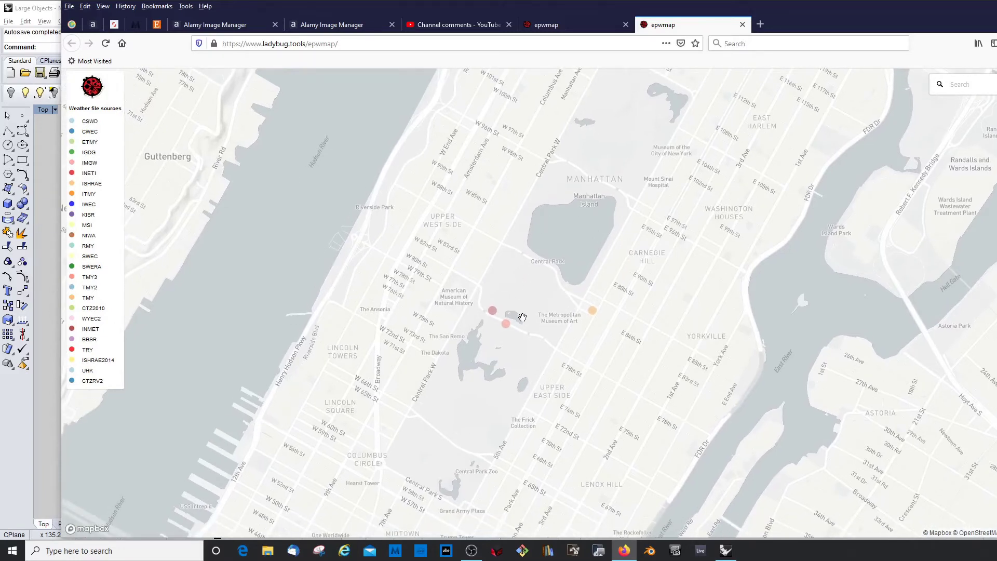
{"action": "left_click", "coordinate": [506, 325]}
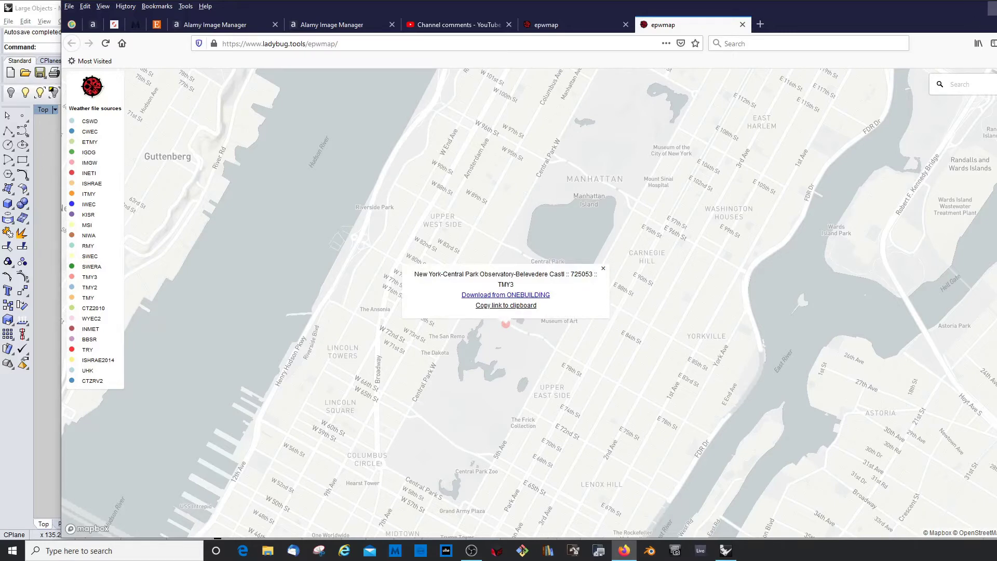
Return to Grasshopper, paste the copied weather file link into the panel, and connect the panel to EPW+STAT's _weatherFileURL input
{"action": "left_click", "coordinate": [991, 7]}
{"action": "double_click", "coordinate": [244, 358]}
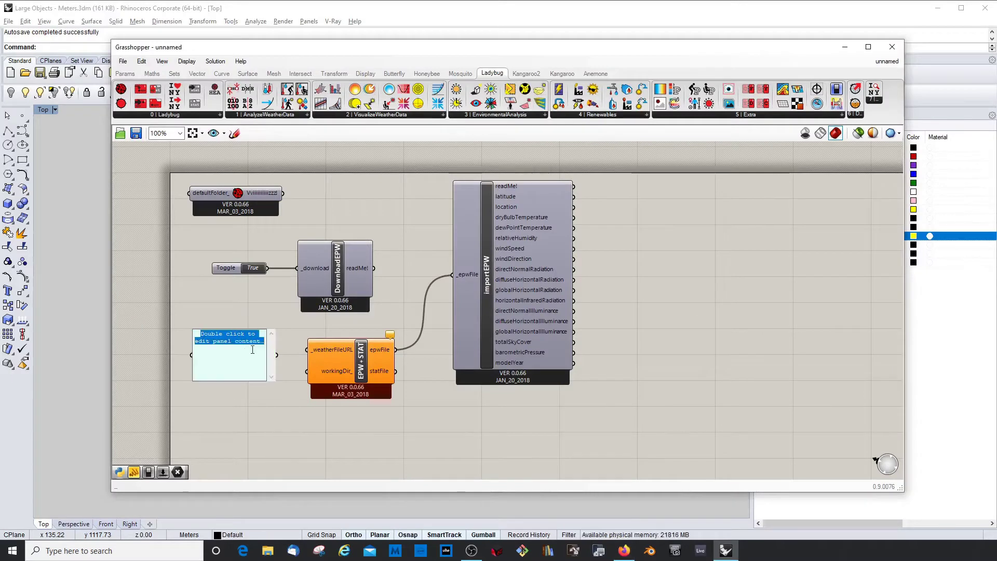
{"action": "key", "text": "ctrl+v"}
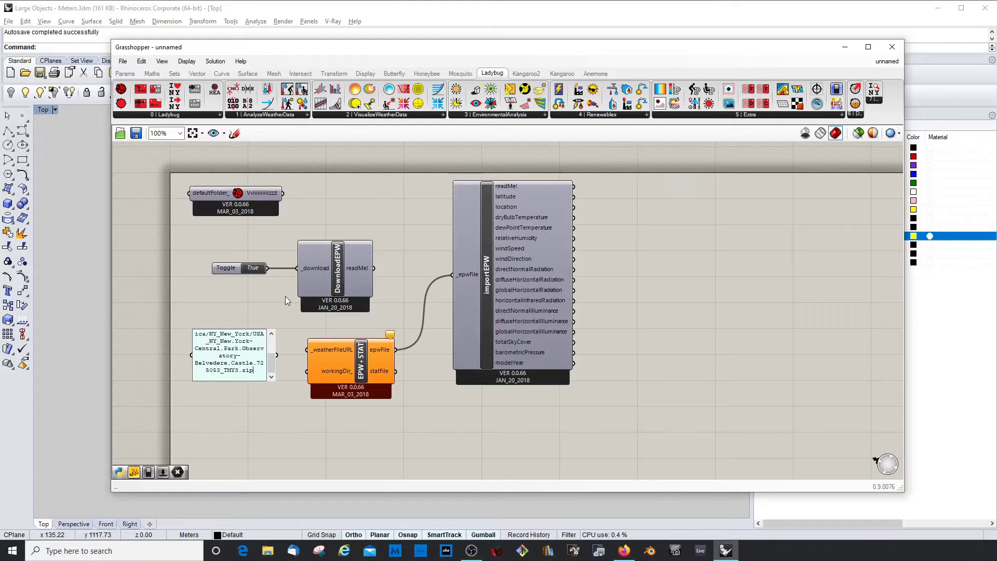
{"action": "key", "text": "Return"}
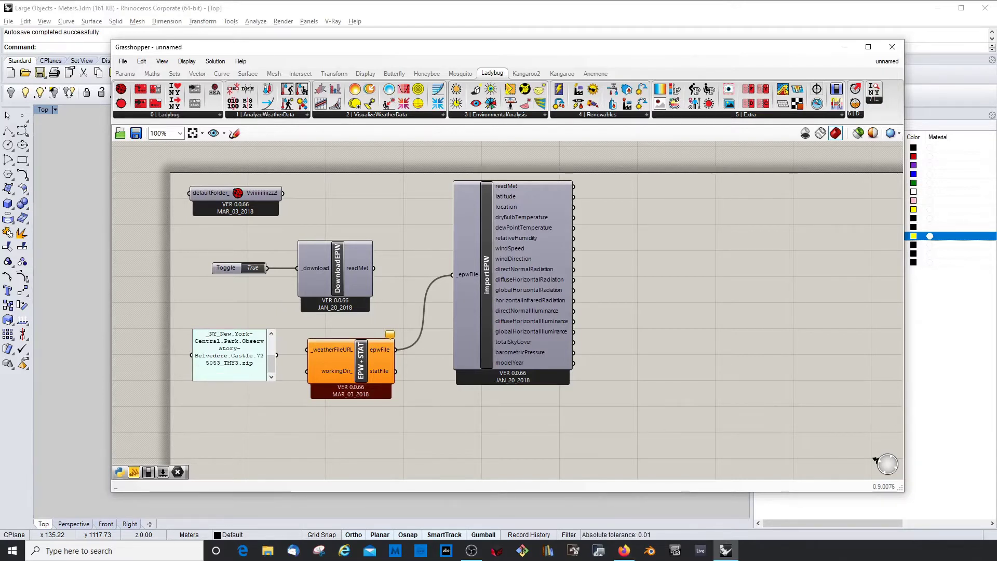
{"action": "key", "text": "BackSpace"}
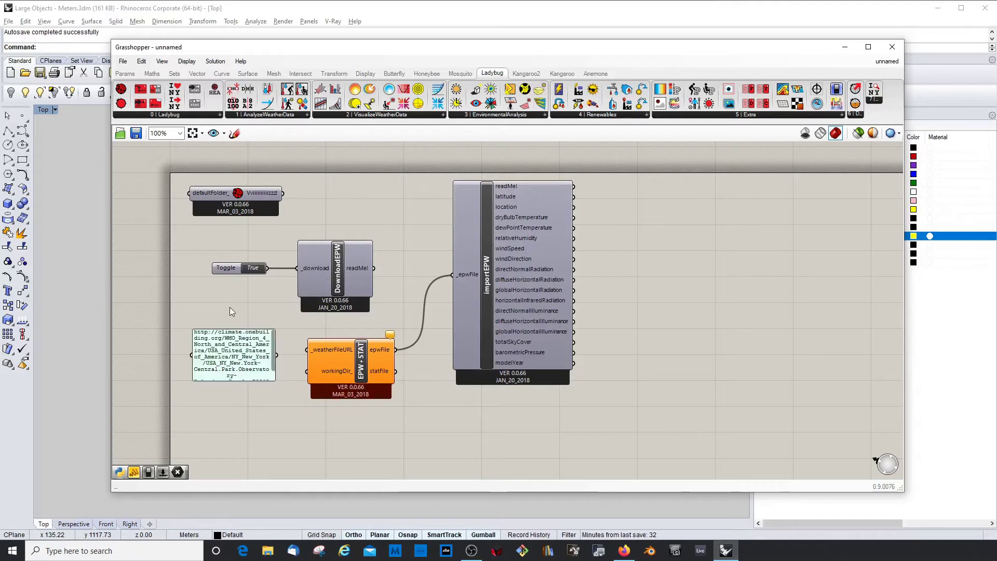
{"action": "left_click", "coordinate": [233, 312]}
{"action": "left_click_drag", "start_coordinate": [291, 355], "coordinate": [307, 349]}
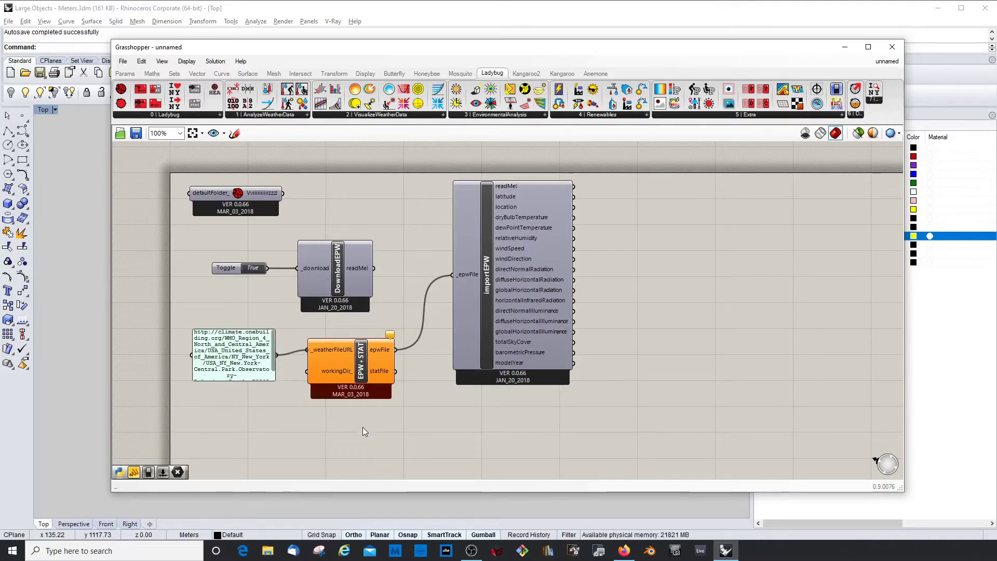
Nudge the EPW+STAT component slightly up to line it up with the URL panel
{"action": "left_click", "coordinate": [347, 373]}
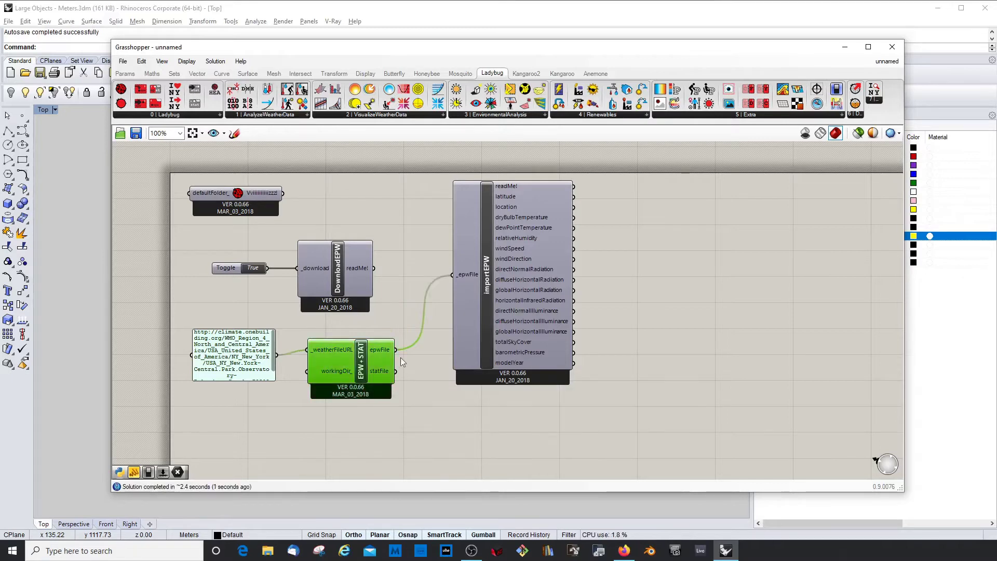
{"action": "left_click", "coordinate": [513, 311]}
{"action": "left_click_drag", "start_coordinate": [363, 357], "coordinate": [361, 351]}
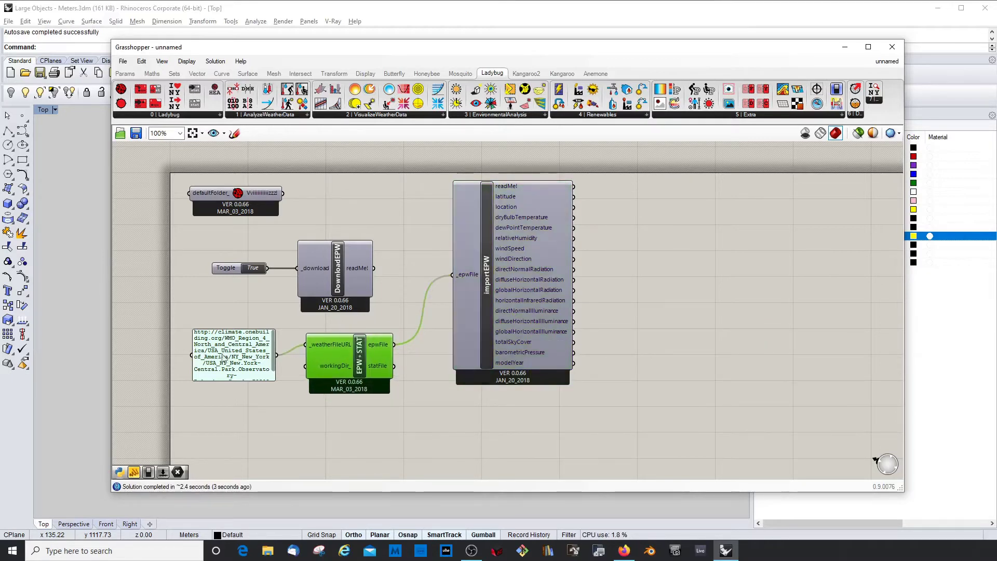
{"action": "left_click", "coordinate": [220, 357]}
{"action": "left_click", "coordinate": [637, 301]}
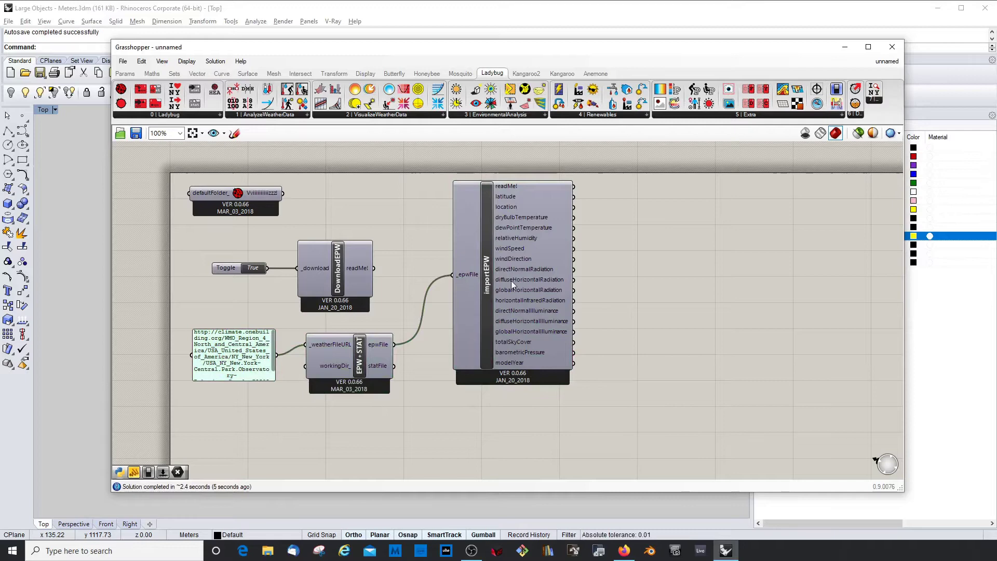
{"action": "left_click", "coordinate": [511, 280]}
Duplicate the URL panel, place the copy right of importEPW, and connect importEPW's readMe! output to it
{"action": "left_click", "coordinate": [254, 335]}
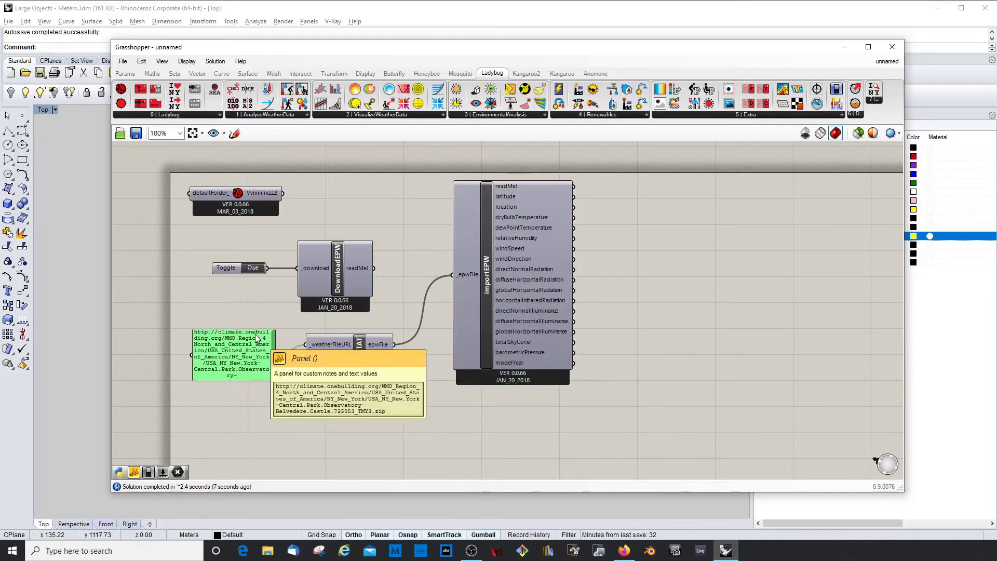
{"action": "key", "text": "ctrl+c"}
{"action": "key", "text": "ctrl+v"}
{"action": "left_click_drag", "start_coordinate": [229, 353], "coordinate": [656, 212]}
{"action": "left_click_drag", "start_coordinate": [574, 187], "coordinate": [624, 220]}
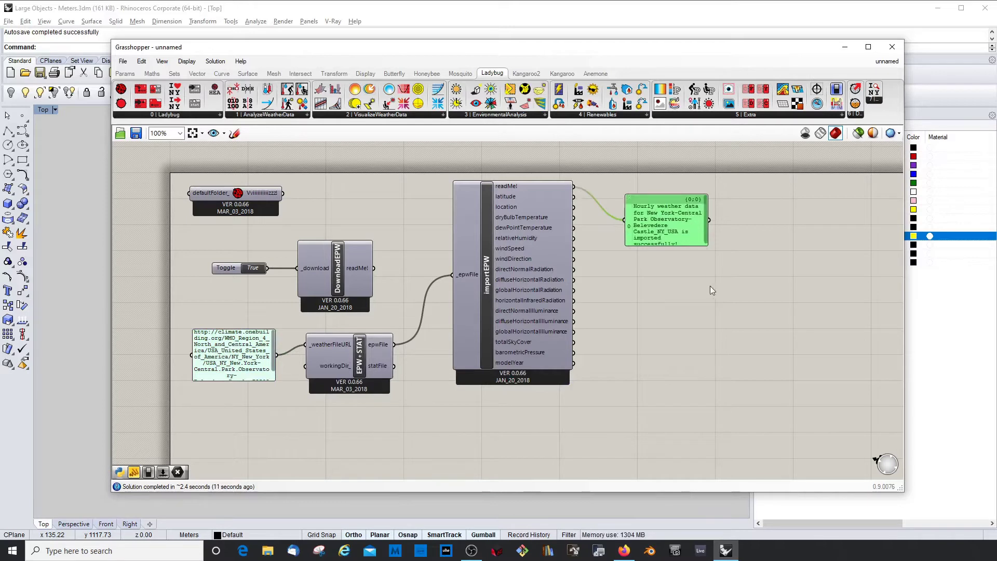
Widen the readMe! panel to fit its message and align it with importEPW's readMe! output
{"action": "left_click_drag", "start_coordinate": [692, 245], "coordinate": [692, 343]}
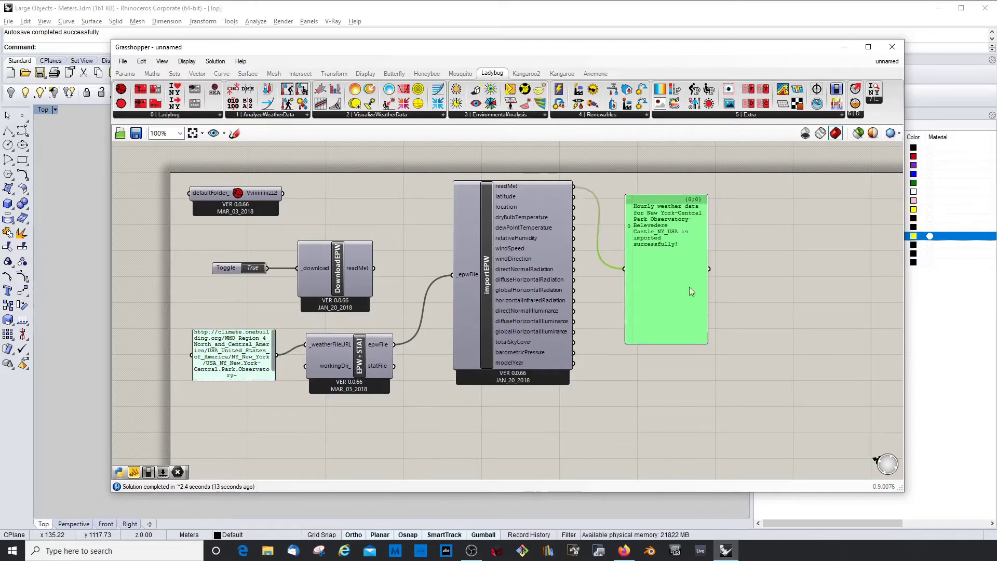
{"action": "left_click_drag", "start_coordinate": [707, 249], "coordinate": [800, 243]}
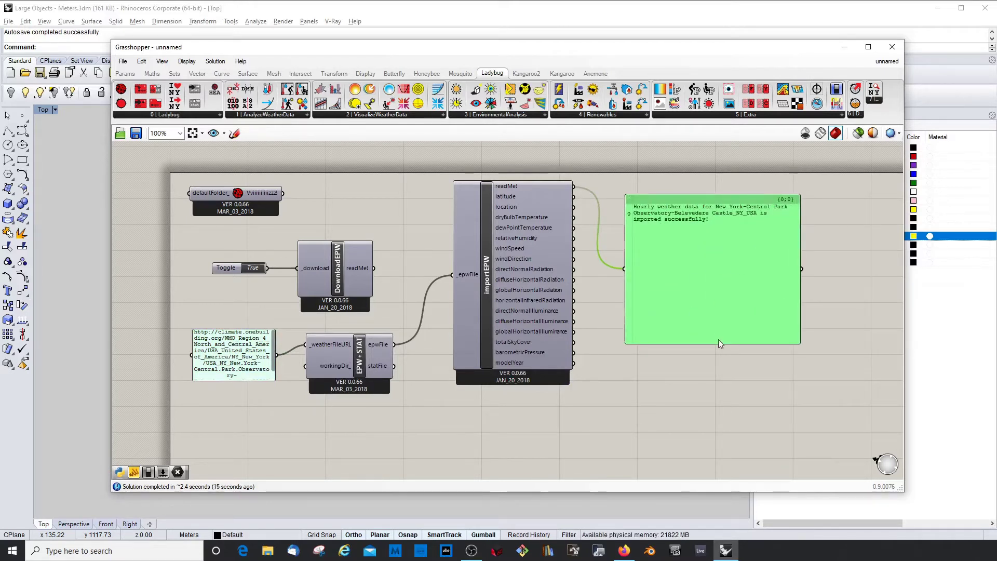
{"action": "left_click_drag", "start_coordinate": [718, 341], "coordinate": [717, 243]}
{"action": "left_click_drag", "start_coordinate": [704, 200], "coordinate": [697, 194]}
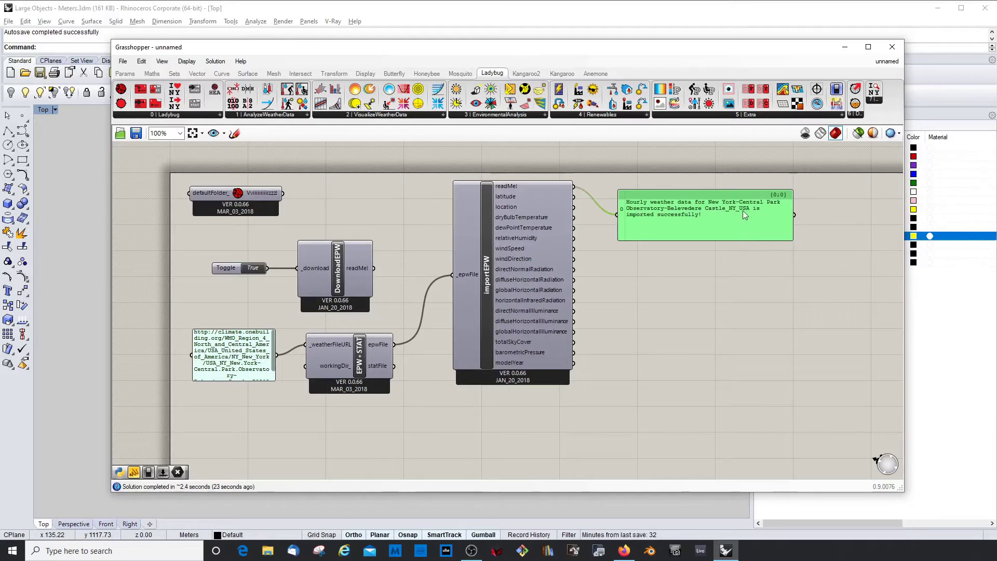
{"action": "left_click_drag", "start_coordinate": [670, 197], "coordinate": [666, 190]}
{"action": "left_click_drag", "start_coordinate": [462, 207], "coordinate": [461, 228]}
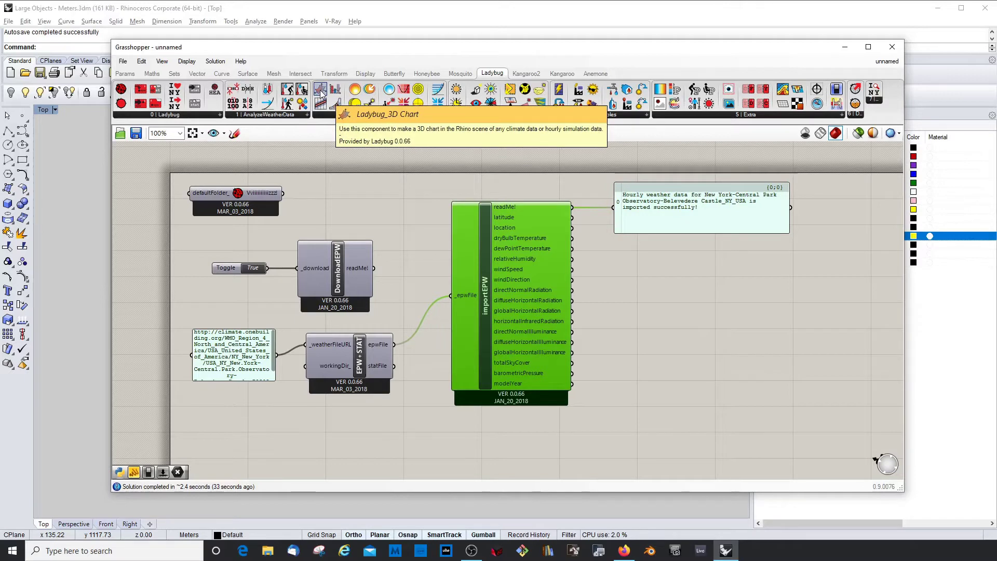
Add a Ladybug_3D Chart component right of importEPW, below the readMe! panel
{"action": "left_click", "coordinate": [695, 318]}
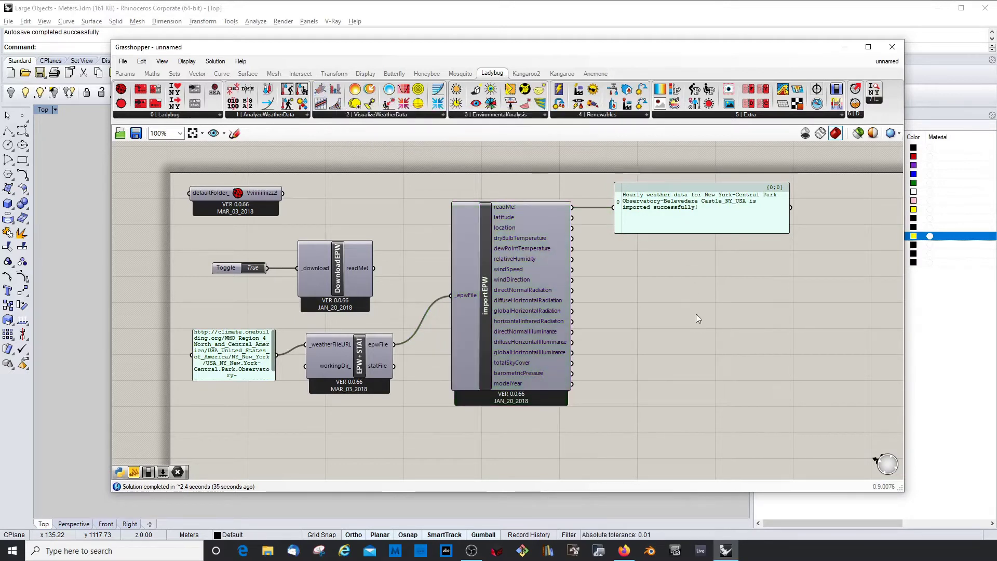
{"action": "double_click", "coordinate": [675, 315]}
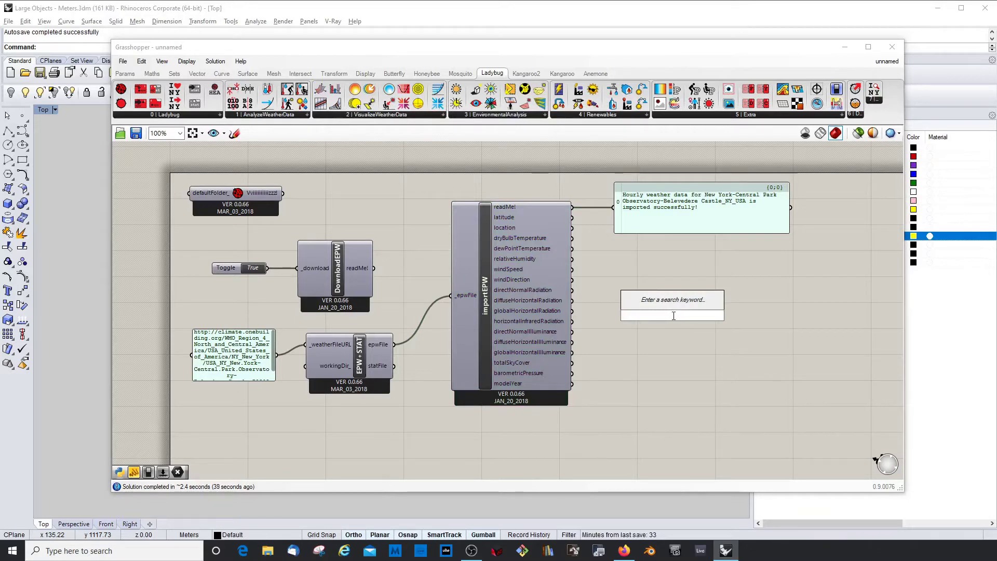
{"action": "type", "text": "la"}
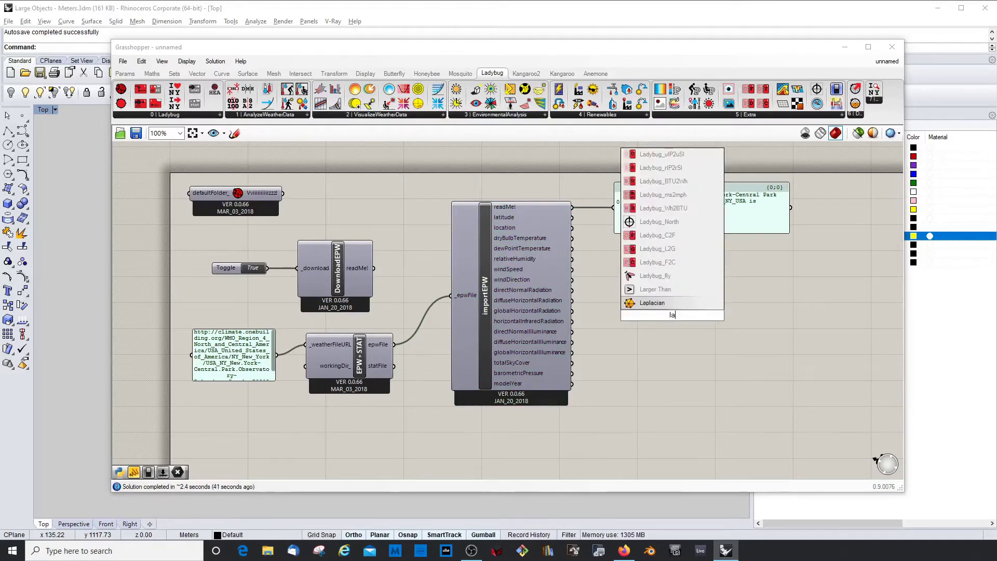
{"action": "type", "text": "dy"}
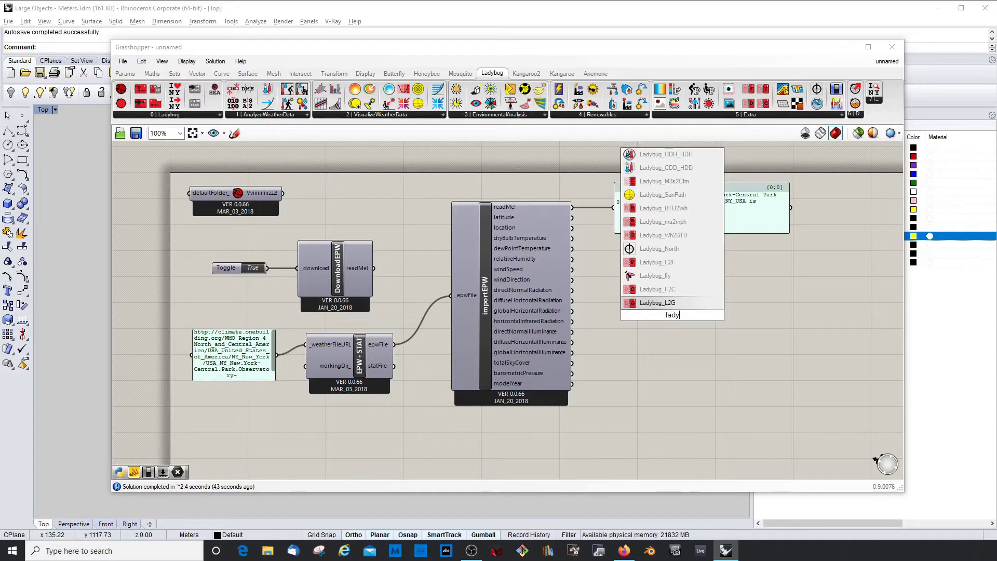
{"action": "key", "text": "BackSpace"}
{"action": "key", "text": "BackSpace"}
{"action": "key", "text": "BackSpace"}
{"action": "key", "text": "BackSpace"}
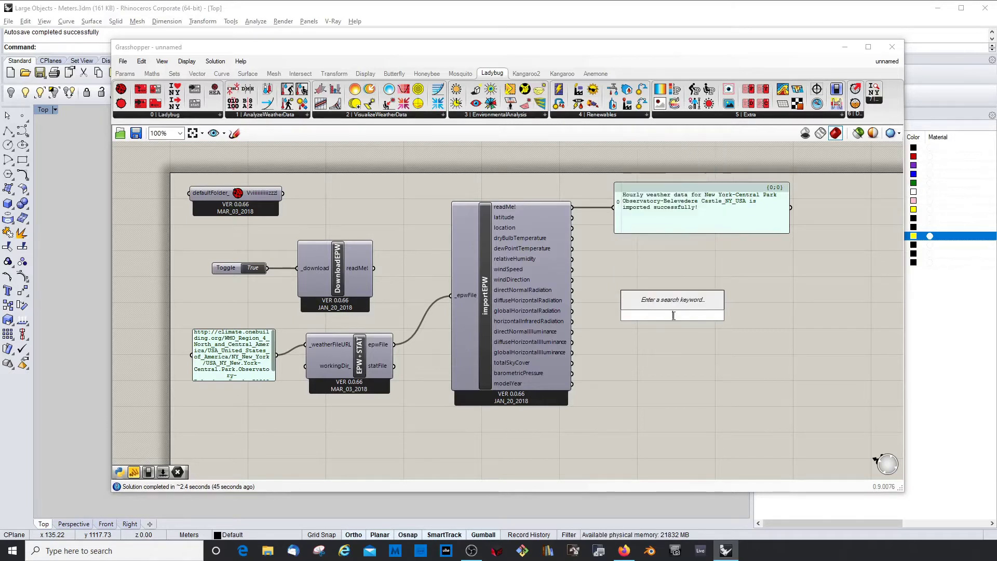
{"action": "type", "text": "3d cha"}
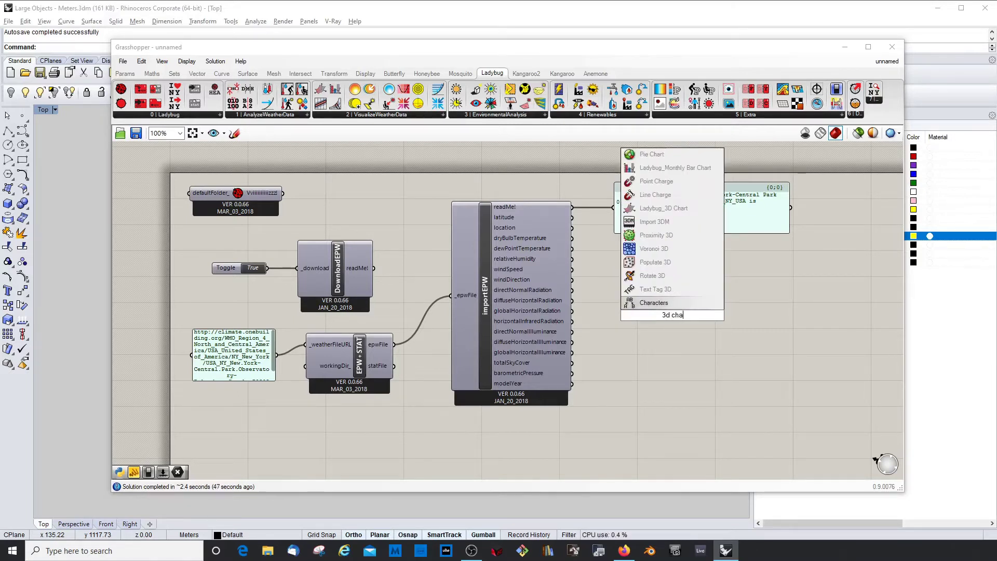
{"action": "type", "text": "rt"}
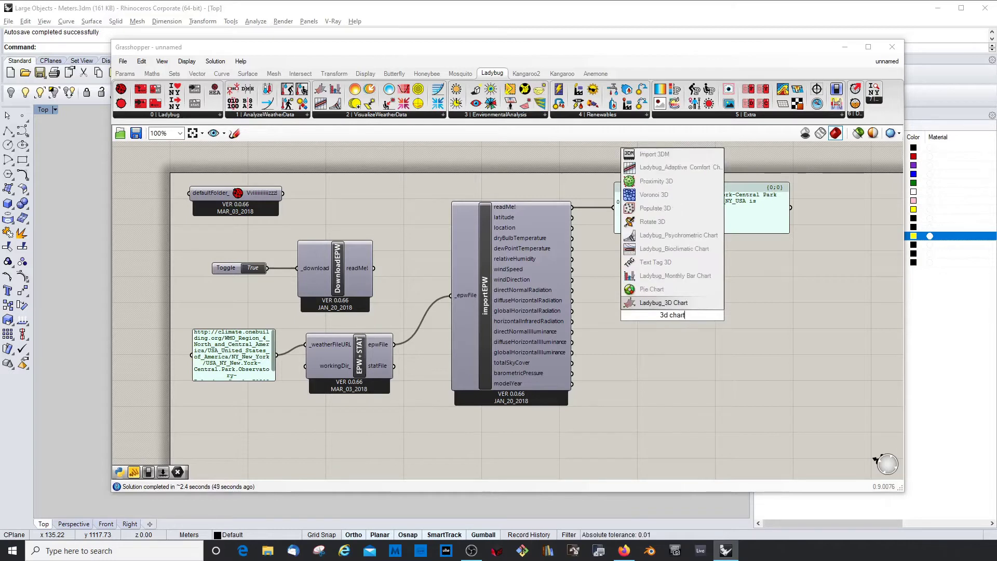
{"action": "left_click", "coordinate": [658, 307]}
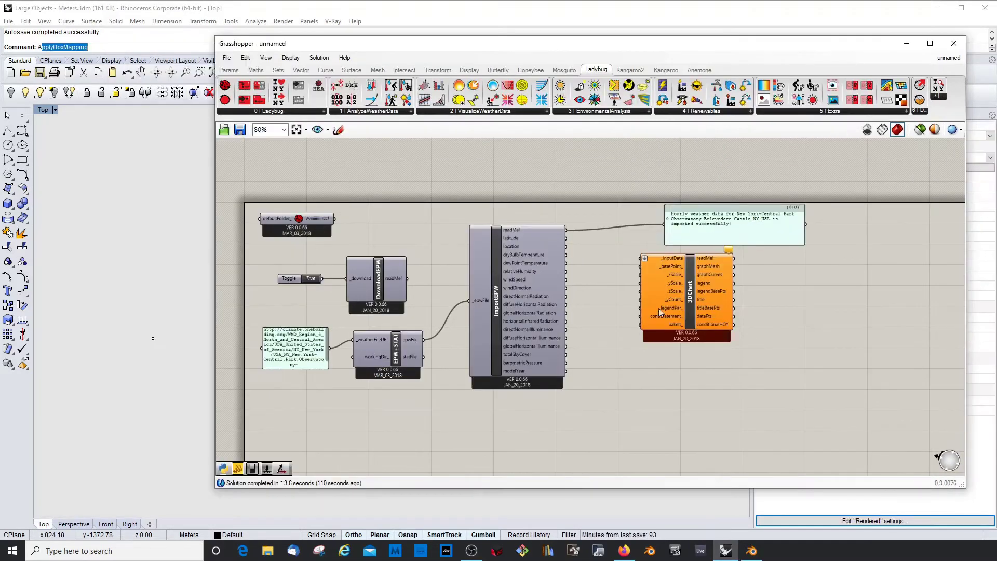
{"action": "left_click_drag", "start_coordinate": [691, 277], "coordinate": [696, 276]}
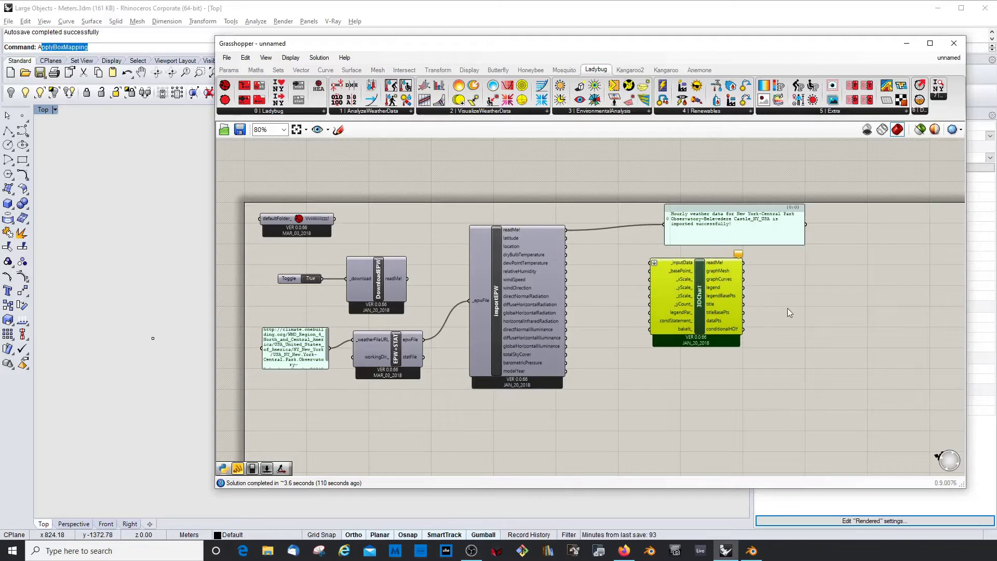
Connect importEPW's dryBulbTemperature output to the _inputData input of the 3DChart component
{"action": "left_click", "coordinate": [601, 272]}
{"action": "scroll", "coordinate": [638, 273], "scroll_direction": "up", "scroll_amount": 3}
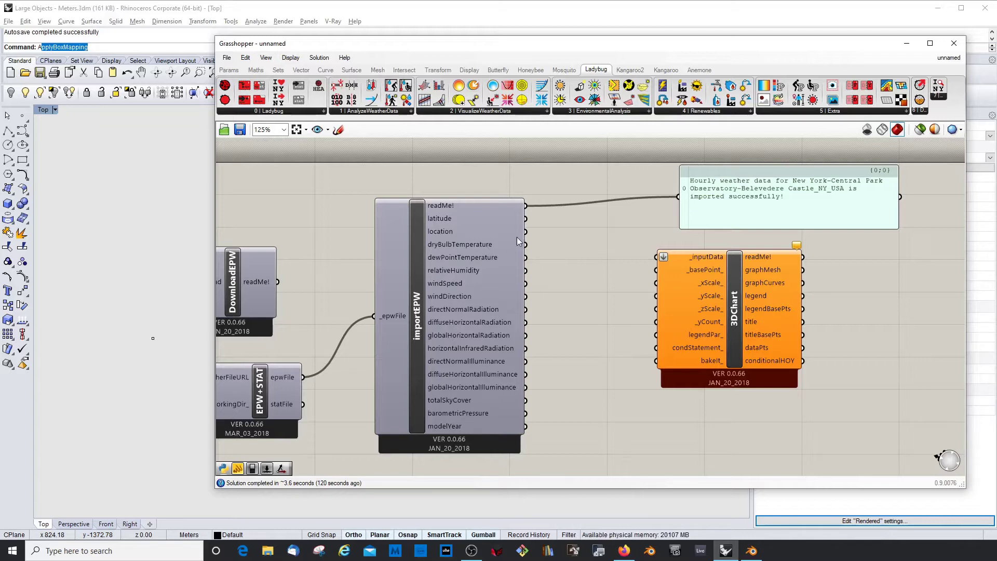
{"action": "left_click_drag", "start_coordinate": [525, 244], "coordinate": [657, 256]}
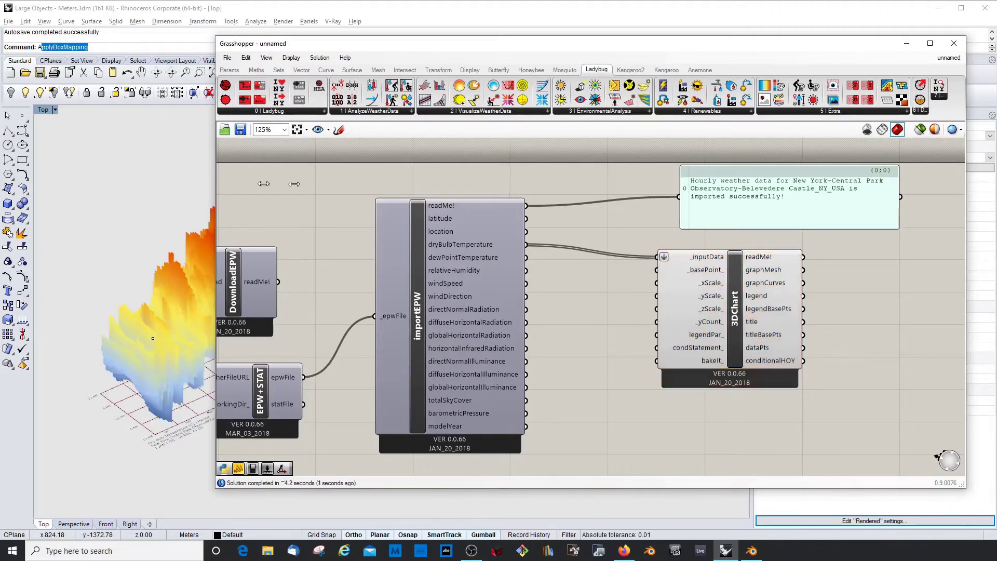
Narrow the Grasshopper window to uncover the Rhino viewport, and examine the dry bulb temperature chart's title, month and hour axes
{"action": "left_click_drag", "start_coordinate": [214, 180], "coordinate": [522, 181]}
{"action": "right_click_drag", "start_coordinate": [345, 233], "coordinate": [352, 319], "text": "ctrl+shift"}
{"action": "scroll", "coordinate": [363, 233], "scroll_direction": "up", "scroll_amount": 7}
{"action": "right_click_drag", "start_coordinate": [365, 286], "coordinate": [333, 336], "text": "ctrl+shift"}
{"action": "scroll", "coordinate": [210, 245], "scroll_direction": "up", "scroll_amount": 2}
{"action": "scroll", "coordinate": [211, 244], "scroll_direction": "up", "scroll_amount": 3}
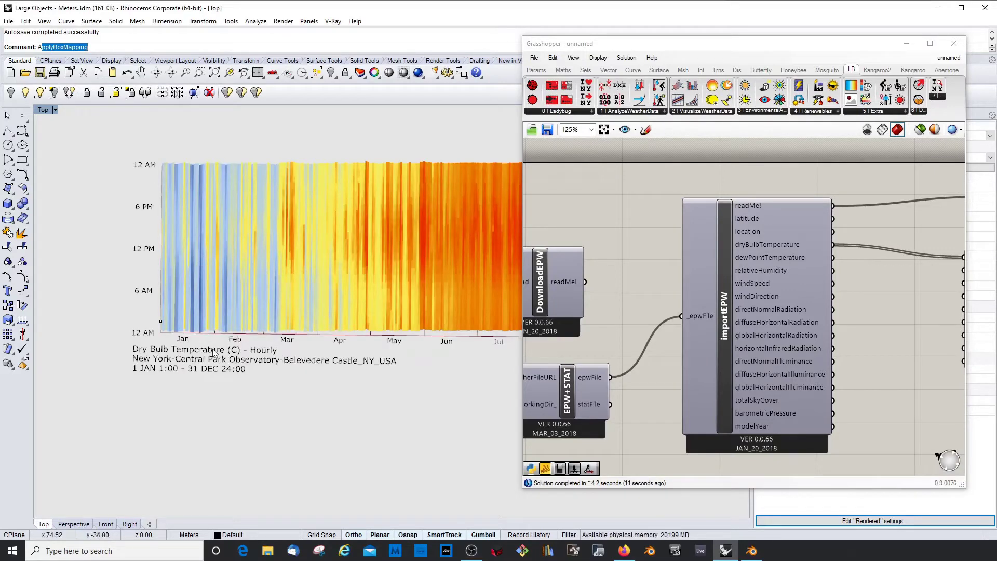
{"action": "scroll", "coordinate": [289, 356], "scroll_direction": "down", "scroll_amount": 2}
{"action": "right_click_drag", "start_coordinate": [289, 356], "coordinate": [291, 368]}
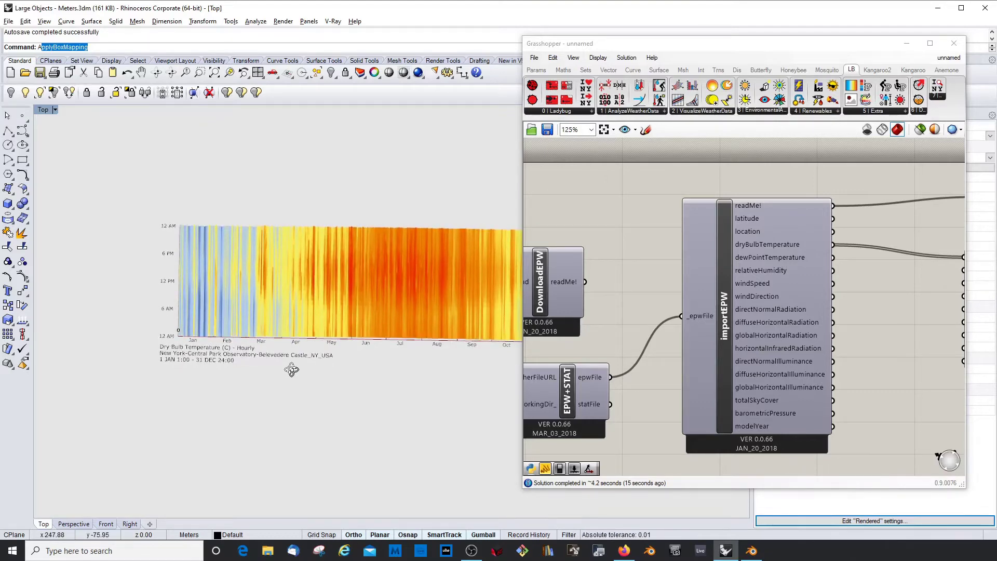
{"action": "scroll", "coordinate": [183, 335], "scroll_direction": "up", "scroll_amount": 5}
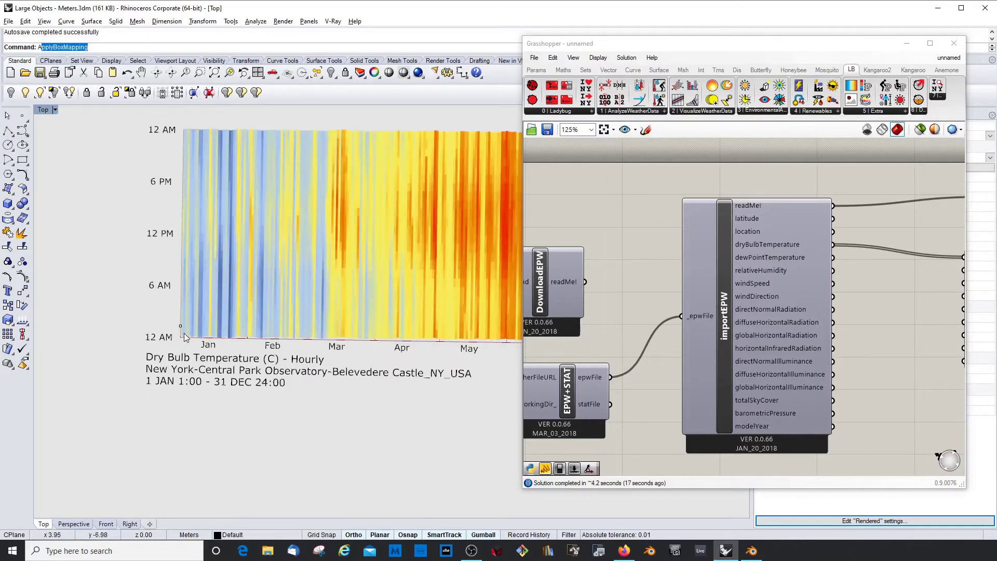
{"action": "scroll", "coordinate": [184, 334], "scroll_direction": "down", "scroll_amount": 5}
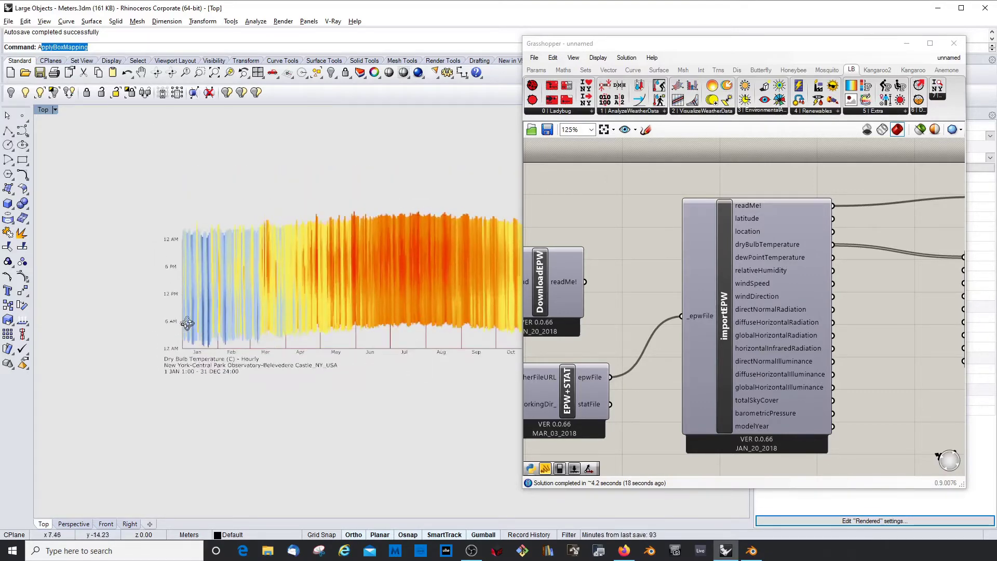
Switch the viewport to the Top view, and examine the temperature chart from above and at an oblique angle
{"action": "right_click", "coordinate": [42, 110]}
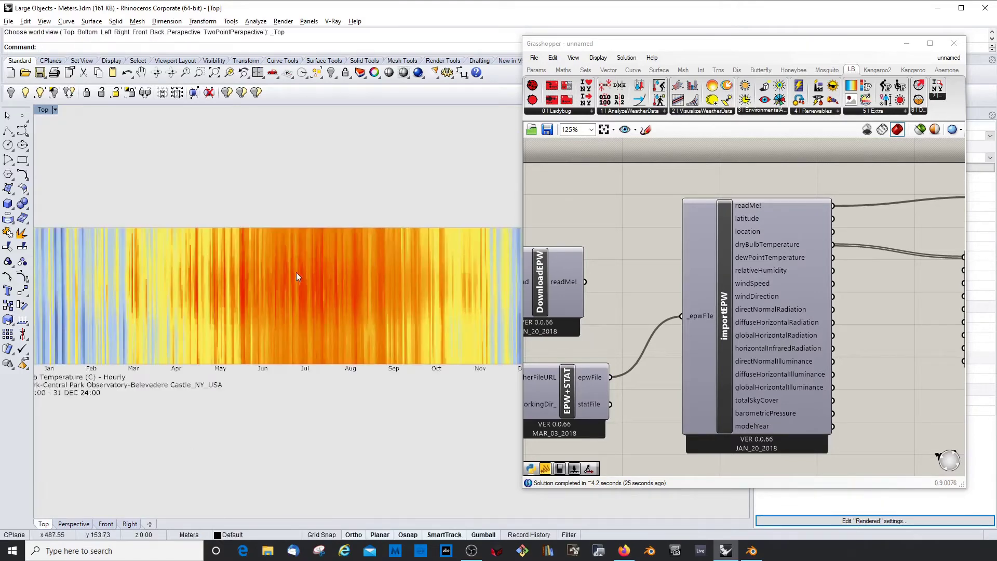
{"action": "scroll", "coordinate": [296, 277], "scroll_direction": "down", "scroll_amount": 2}
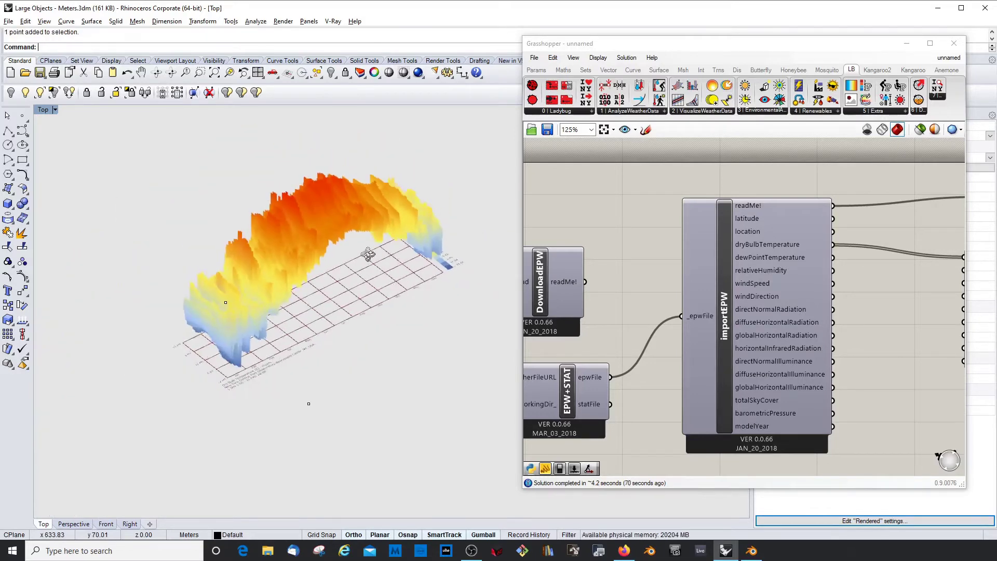
{"action": "right_click_drag", "start_coordinate": [369, 253], "coordinate": [369, 249], "text": "ctrl+shift"}
{"action": "scroll", "coordinate": [310, 291], "scroll_direction": "up", "scroll_amount": 2}
{"action": "scroll", "coordinate": [310, 291], "scroll_direction": "down", "scroll_amount": 2}
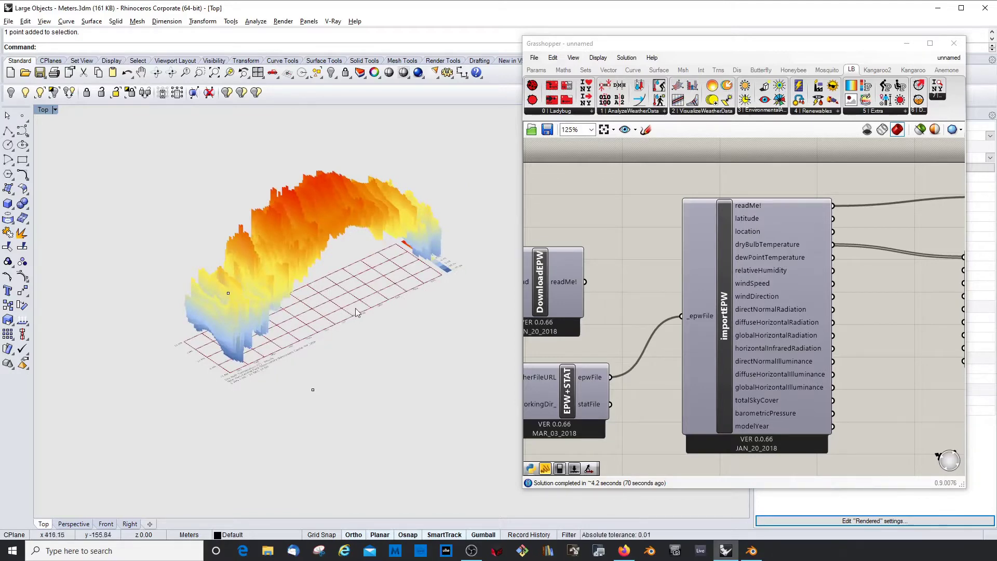
{"action": "right_click_drag", "start_coordinate": [357, 309], "coordinate": [356, 305], "text": "ctrl+shift"}
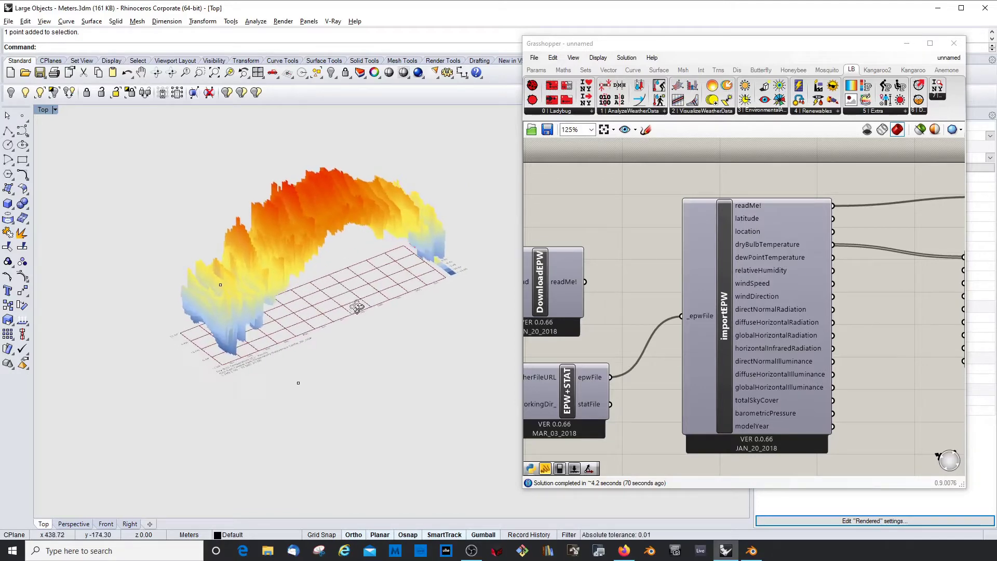
Move the 3DChart component slightly away from importEPW so it lines up with the readMe! panel above it
{"action": "left_click", "coordinate": [633, 273]}
{"action": "scroll", "coordinate": [631, 251], "scroll_direction": "down", "scroll_amount": 4}
{"action": "scroll", "coordinate": [809, 259], "scroll_direction": "up", "scroll_amount": 6}
{"action": "scroll", "coordinate": [787, 259], "scroll_direction": "down", "scroll_amount": 3}
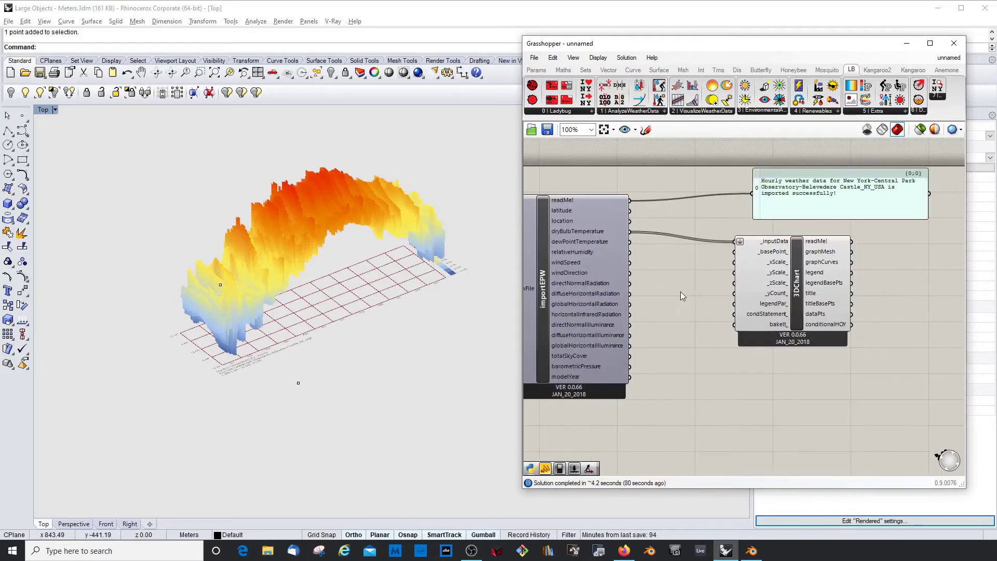
{"action": "left_click_drag", "start_coordinate": [771, 264], "coordinate": [792, 259]}
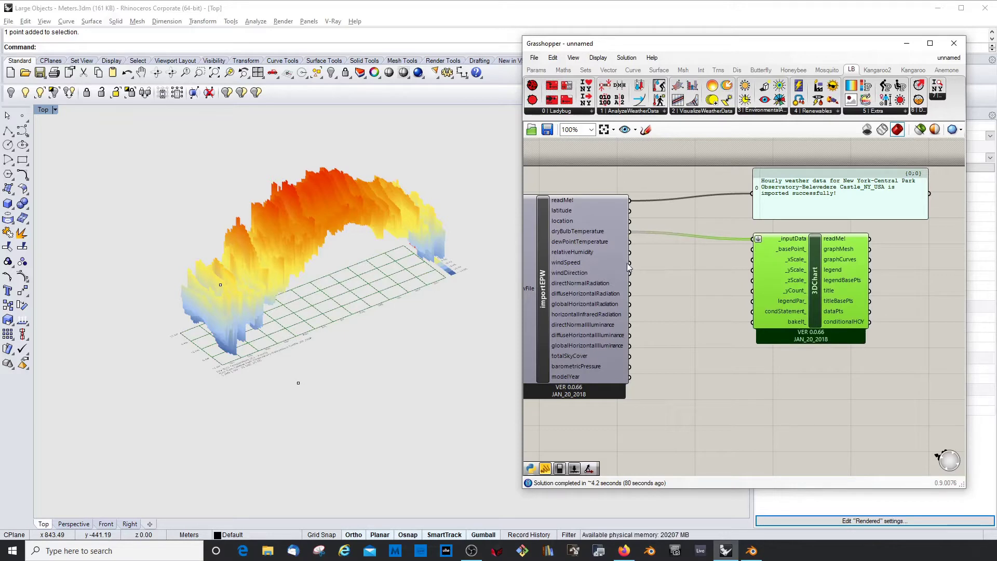
Try windSpeed in place of dryBulbTemperature as the 3DChart's _inputData, and undo the replacement
{"action": "left_click_drag", "start_coordinate": [629, 262], "coordinate": [753, 239]}
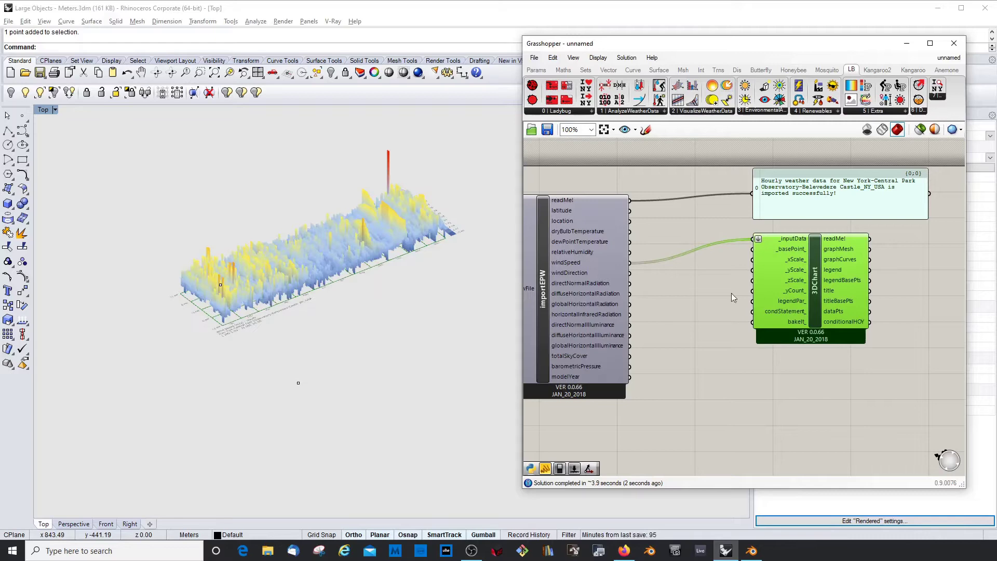
{"action": "key", "text": "ctrl+z"}
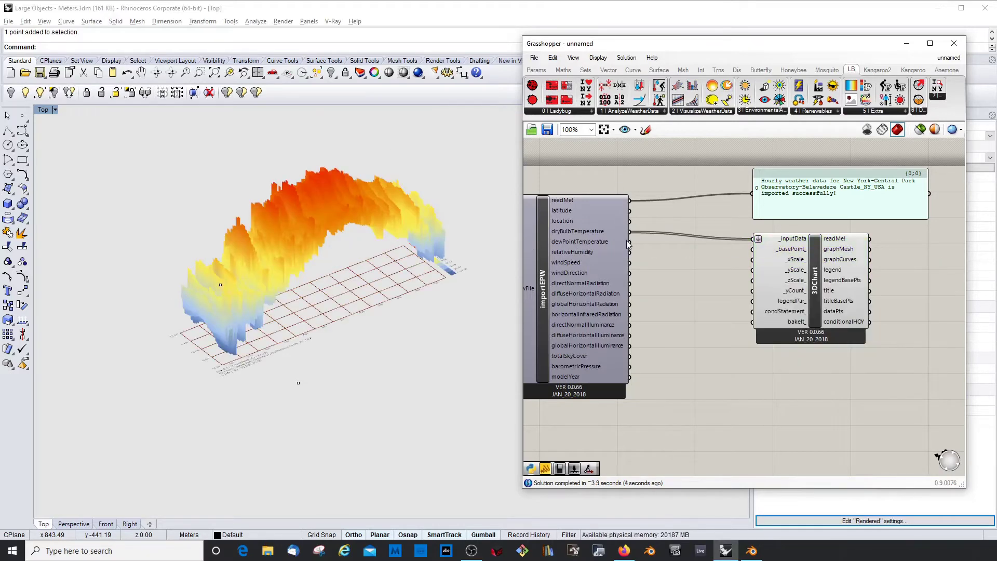
Connect importEPW's dewPointTemperature to the 3DChart's _inputData as an additional source, keeping the dryBulbTemperature wire, and view both charts
{"action": "left_click_drag", "start_coordinate": [629, 242], "coordinate": [759, 240]}
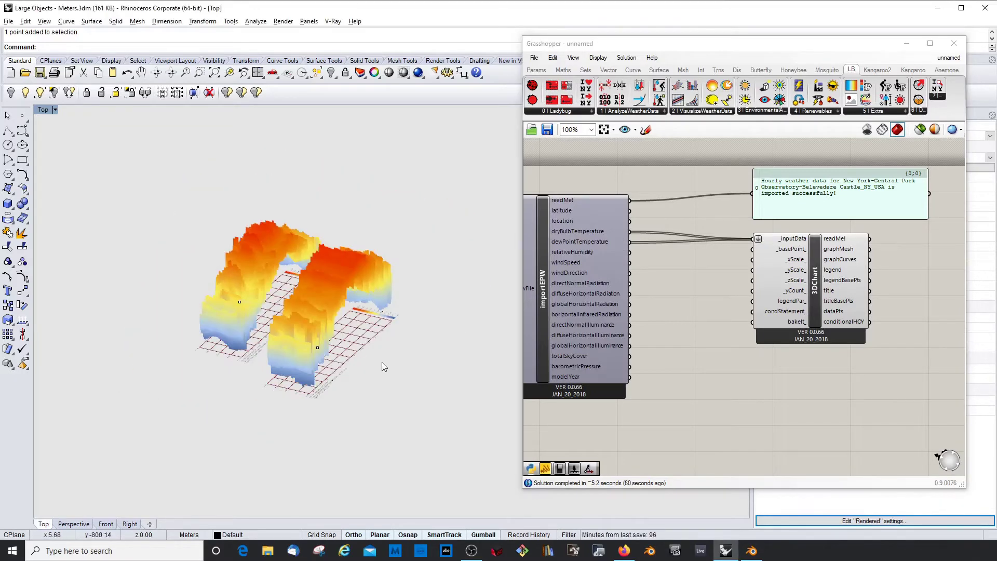
{"action": "right_click", "coordinate": [381, 363]}
{"action": "mouse_move", "coordinate": [305, 330]}
{"action": "right_mouse_down", "text": "ctrl+shift"}
{"action": "mouse_move", "coordinate": [266, 320]}
{"action": "mouse_move", "coordinate": [314, 328]}
{"action": "mouse_move", "coordinate": [369, 278]}
{"action": "mouse_move", "coordinate": [312, 311]}
{"action": "right_mouse_up", "text": "ctrl+shift"}
{"action": "scroll", "coordinate": [289, 330], "scroll_direction": "down", "scroll_amount": 4}
{"action": "right_click_drag", "start_coordinate": [437, 289], "coordinate": [249, 317], "text": "ctrl+shift"}
Examine the titles and January ends of the dry bulb and dew point charts, and read the temperature legends at their December ends
{"action": "scroll", "coordinate": [393, 313], "scroll_direction": "up", "scroll_amount": 6}
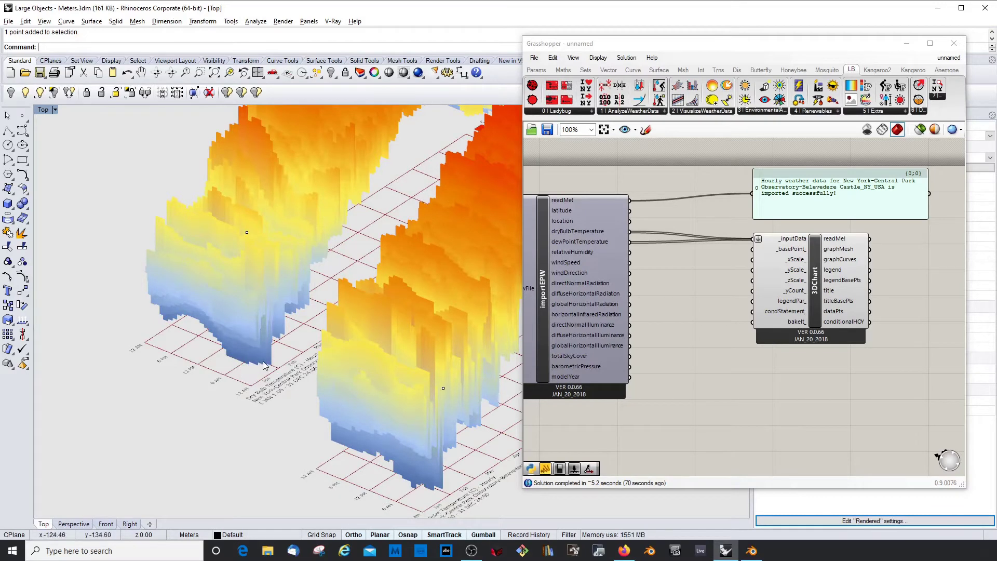
{"action": "scroll", "coordinate": [263, 363], "scroll_direction": "up", "scroll_amount": 3}
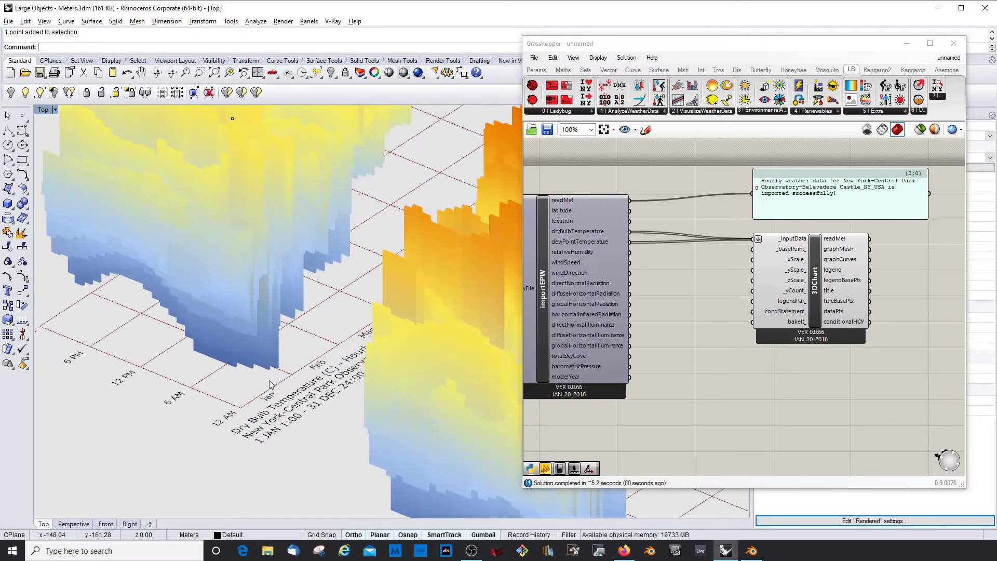
{"action": "scroll", "coordinate": [269, 385], "scroll_direction": "up", "scroll_amount": 4}
{"action": "scroll", "coordinate": [270, 385], "scroll_direction": "down", "scroll_amount": 2}
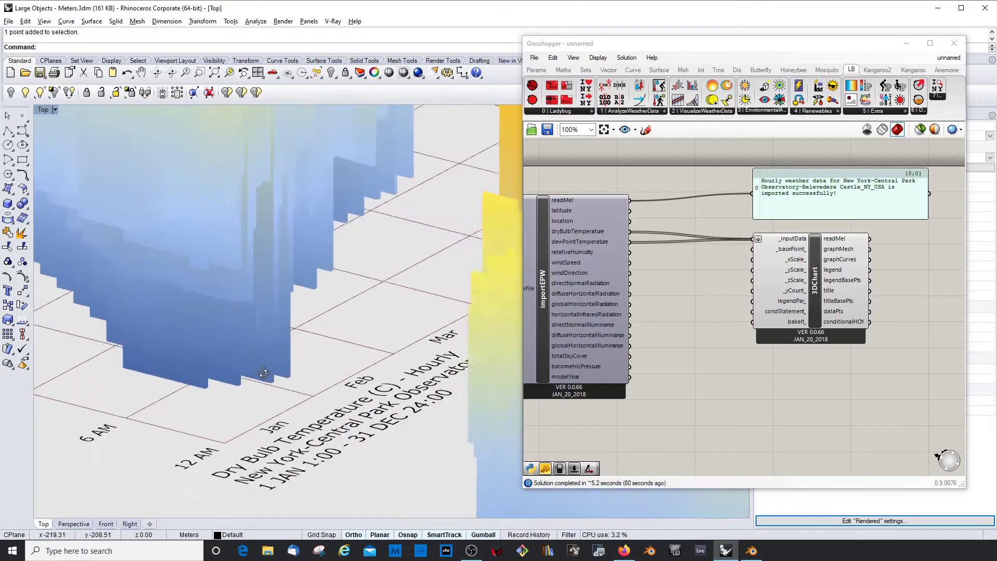
{"action": "left_click", "coordinate": [21, 292]}
{"action": "scroll", "coordinate": [289, 340], "scroll_direction": "up", "scroll_amount": 5}
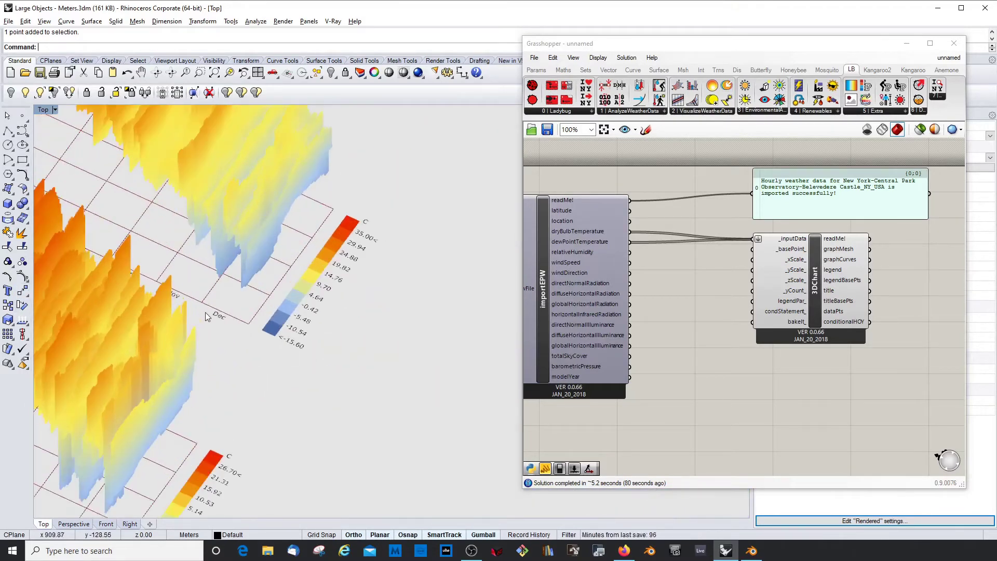
{"action": "scroll", "coordinate": [237, 317], "scroll_direction": "up", "scroll_amount": 3}
{"action": "scroll", "coordinate": [326, 347], "scroll_direction": "up", "scroll_amount": 1}
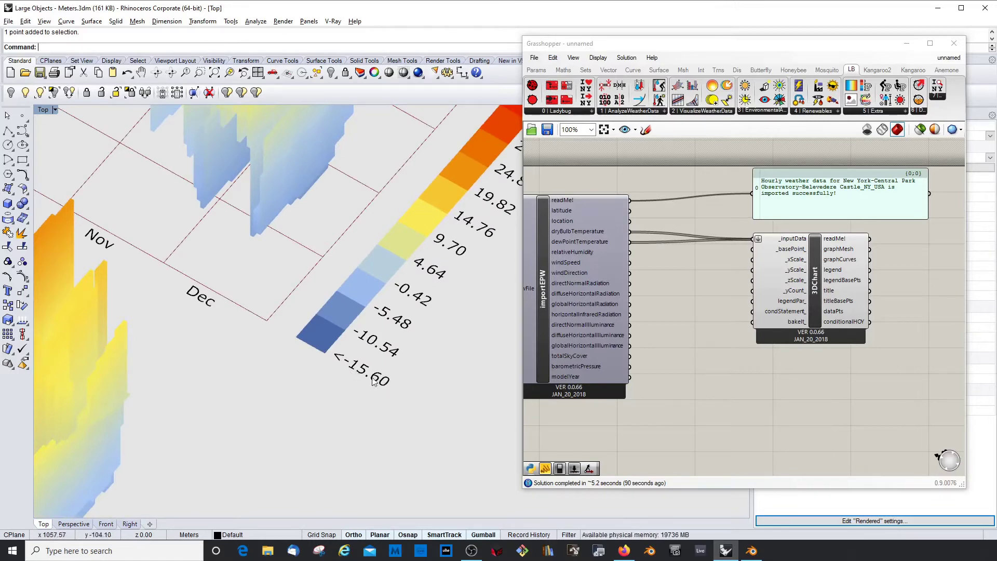
{"action": "scroll", "coordinate": [395, 382], "scroll_direction": "down", "scroll_amount": 10}
{"action": "right_click_drag", "start_coordinate": [367, 336], "coordinate": [211, 267]}
{"action": "left_click", "coordinate": [214, 256]}
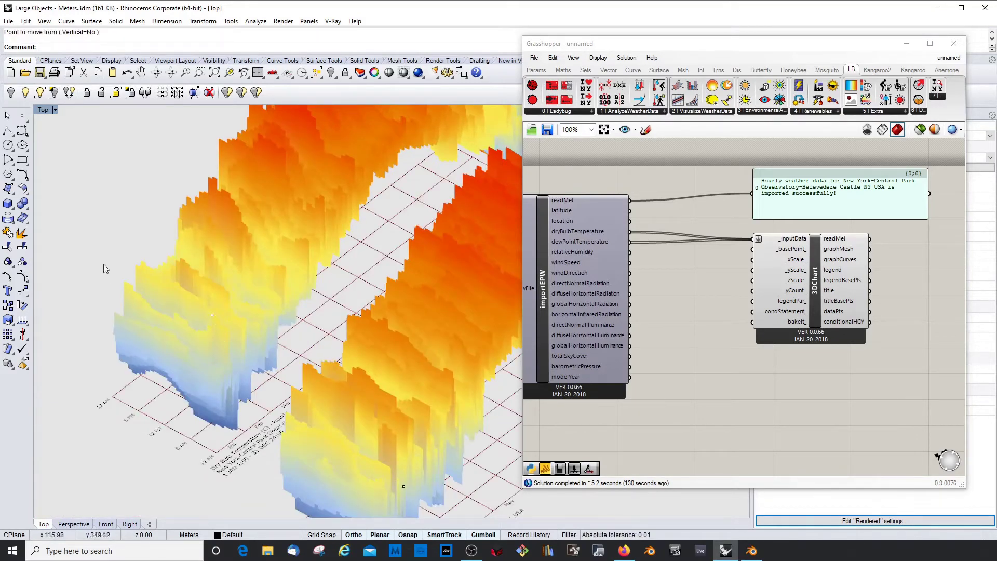
{"action": "left_click", "coordinate": [22, 290]}
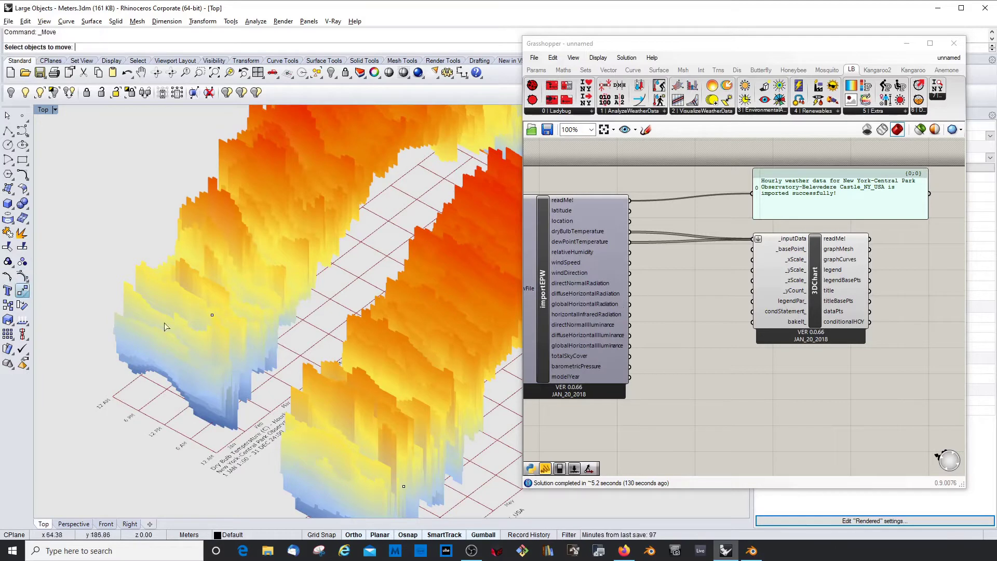
{"action": "left_click", "coordinate": [209, 314]}
{"action": "key", "text": "Return"}
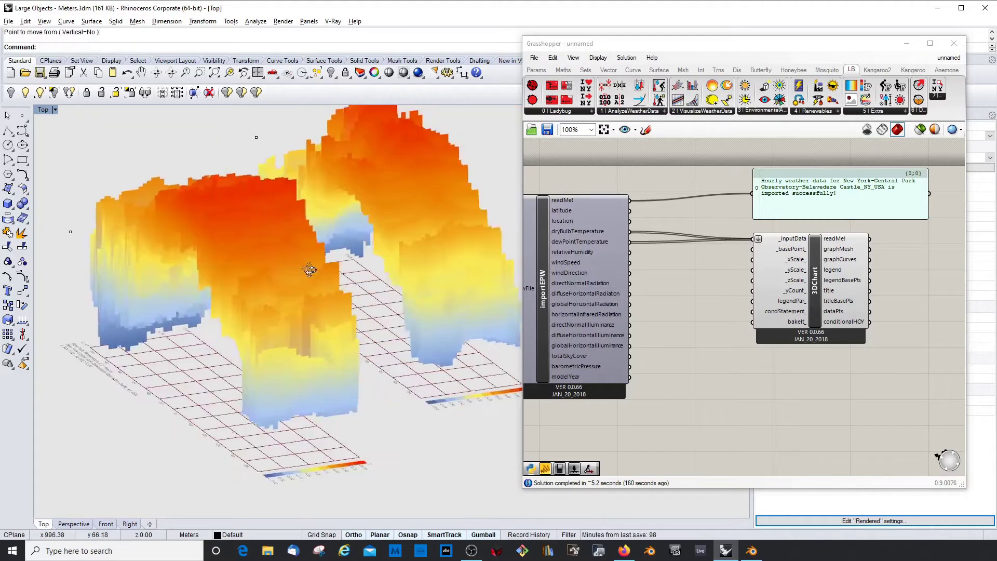
Add a Point parameter between importEPW and the 3DChart, and connect it to the chart's _basePoint_ input
{"action": "scroll", "coordinate": [310, 272], "scroll_direction": "down", "scroll_amount": 5}
{"action": "right_click_drag", "start_coordinate": [336, 240], "coordinate": [400, 333], "text": "ctrl+shift"}
{"action": "scroll", "coordinate": [357, 306], "scroll_direction": "up", "scroll_amount": 5}
{"action": "scroll", "coordinate": [398, 312], "scroll_direction": "down", "scroll_amount": 5}
{"action": "scroll", "coordinate": [400, 333], "scroll_direction": "up", "scroll_amount": 6}
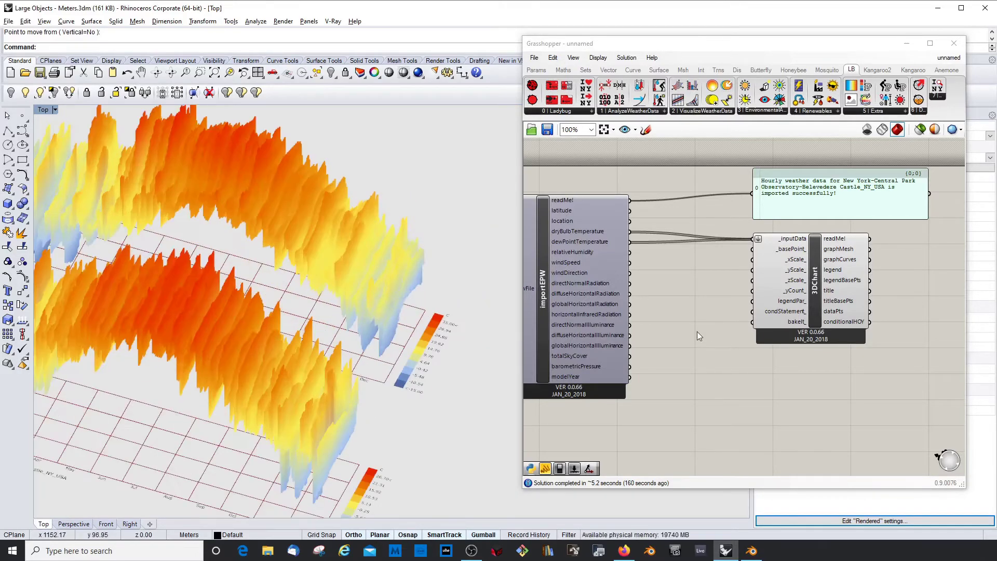
{"action": "scroll", "coordinate": [688, 231], "scroll_direction": "up", "scroll_amount": 2}
{"action": "left_click", "coordinate": [536, 70]}
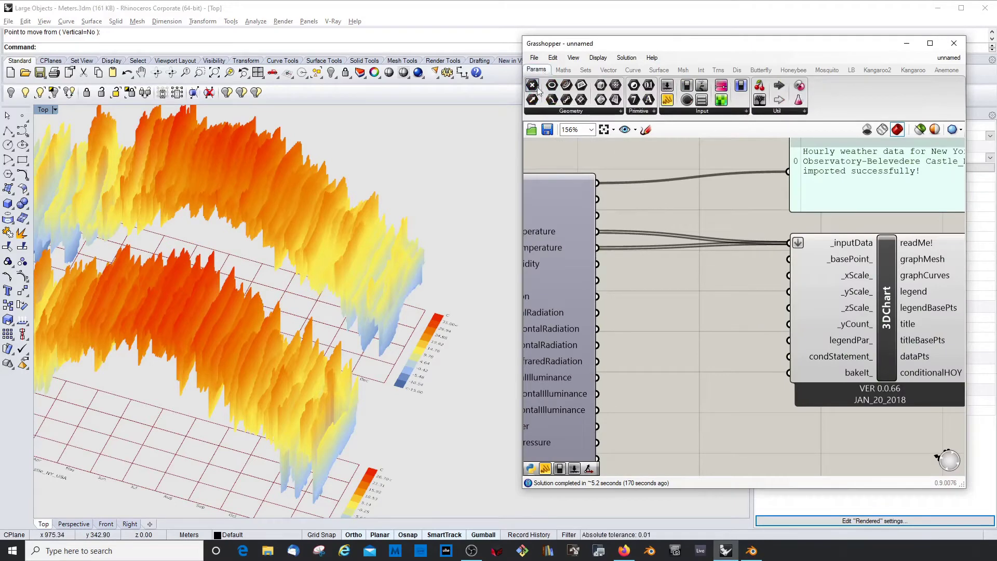
{"action": "left_click_drag", "start_coordinate": [535, 88], "coordinate": [790, 259]}
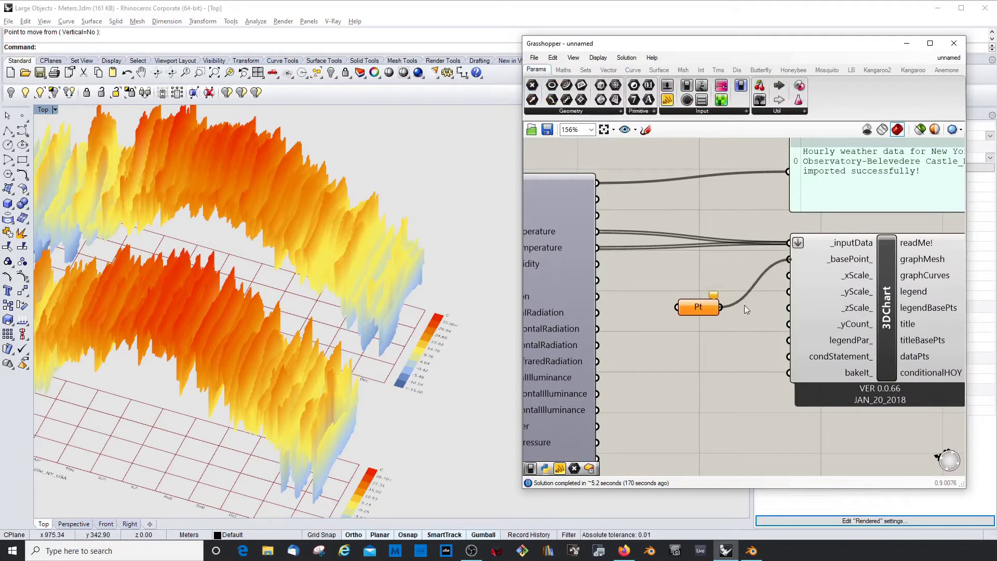
Reference the Rhino point beside the dry bulb temperature chart in the Point parameter feeding _basePoint_
{"action": "scroll", "coordinate": [742, 320], "scroll_direction": "down", "scroll_amount": 2}
{"action": "scroll", "coordinate": [314, 280], "scroll_direction": "down", "scroll_amount": 4}
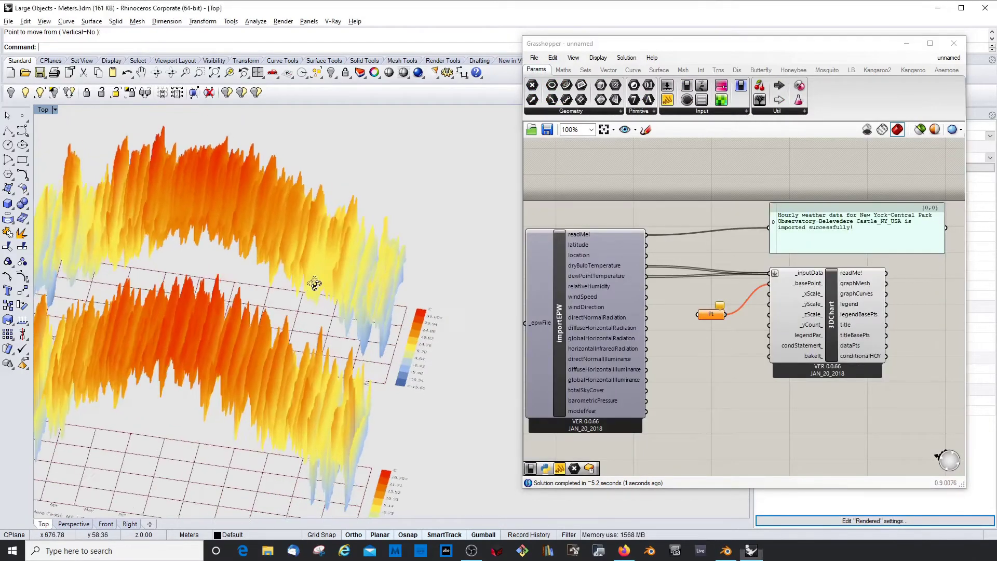
{"action": "scroll", "coordinate": [233, 294], "scroll_direction": "up", "scroll_amount": 4}
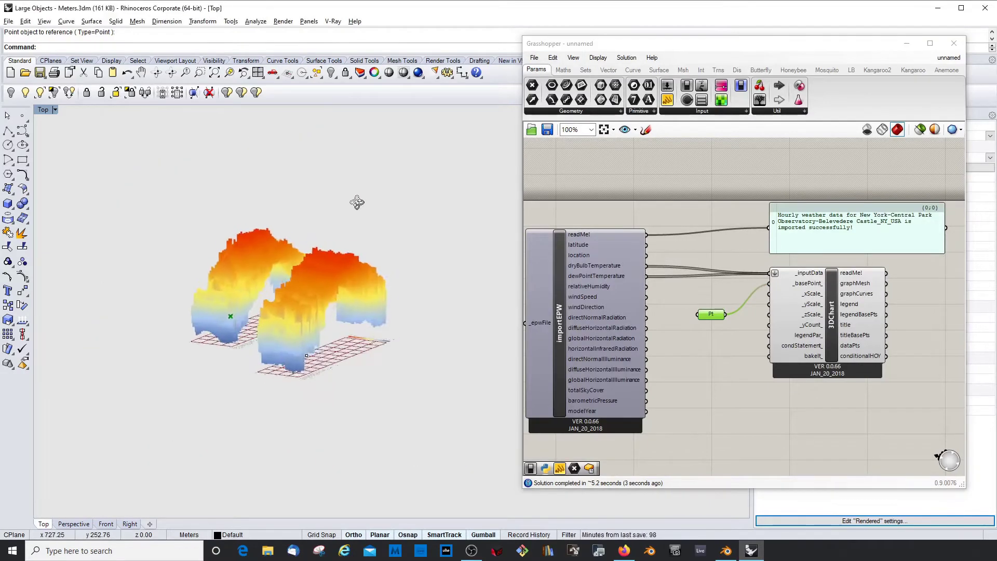
Examine where the charts sit relative to the referenced base point, and check the dry bulb chart's axis labels and temperature legend
{"action": "scroll", "coordinate": [341, 229], "scroll_direction": "up", "scroll_amount": 6}
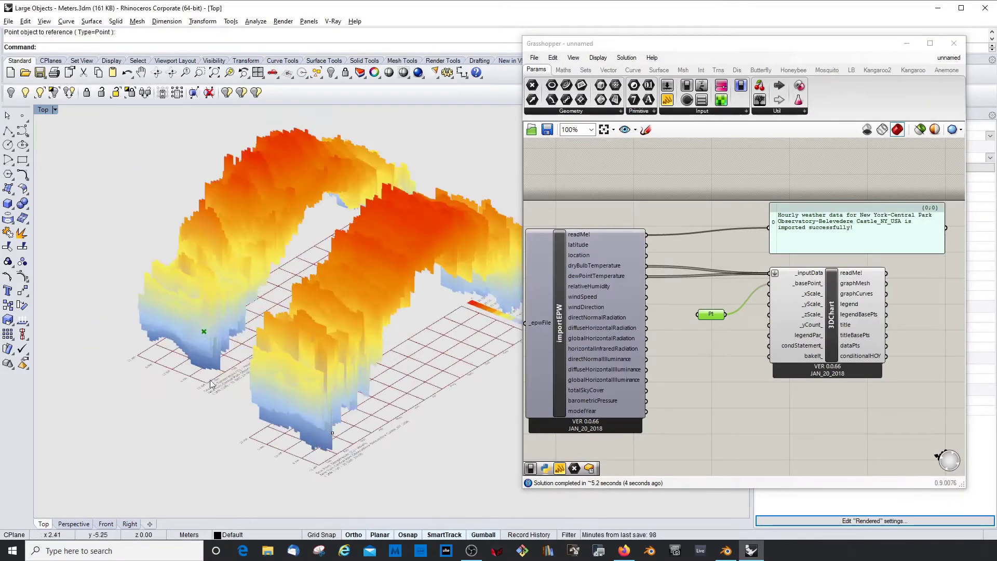
{"action": "scroll", "coordinate": [242, 400], "scroll_direction": "up", "scroll_amount": 3}
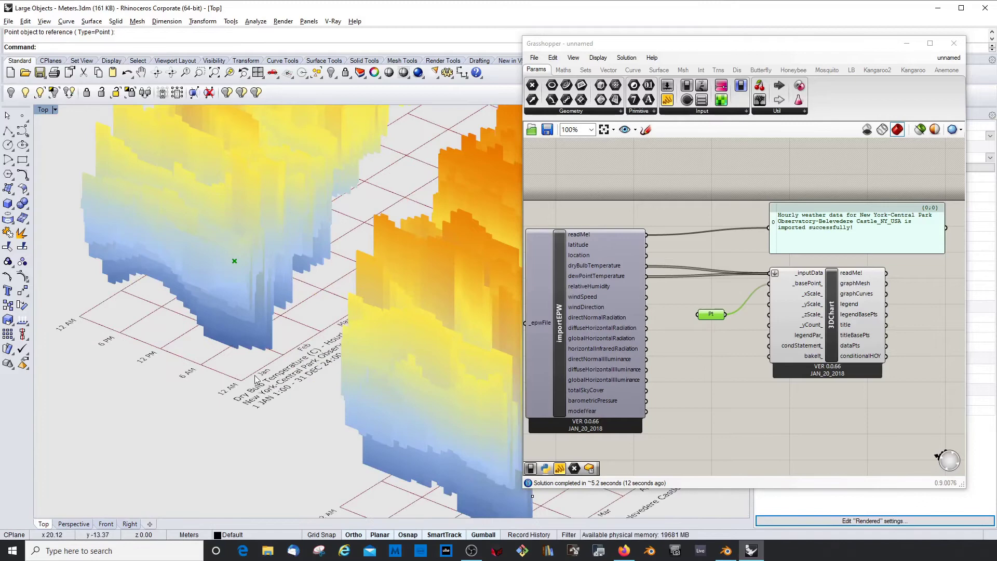
{"action": "scroll", "coordinate": [321, 285], "scroll_direction": "down", "scroll_amount": 5}
{"action": "scroll", "coordinate": [312, 317], "scroll_direction": "up", "scroll_amount": 6}
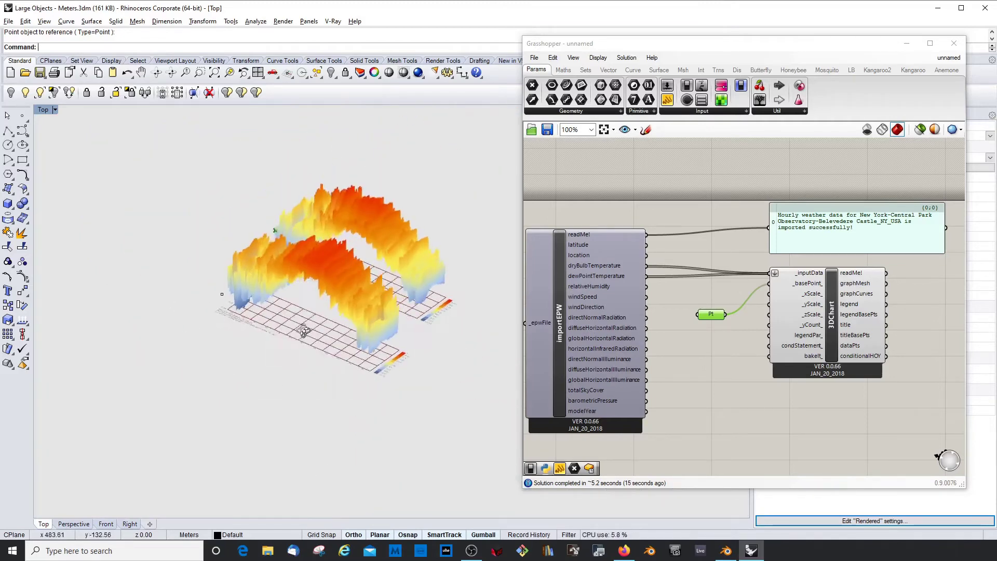
{"action": "scroll", "coordinate": [410, 327], "scroll_direction": "up", "scroll_amount": 3}
{"action": "scroll", "coordinate": [362, 353], "scroll_direction": "up", "scroll_amount": 2}
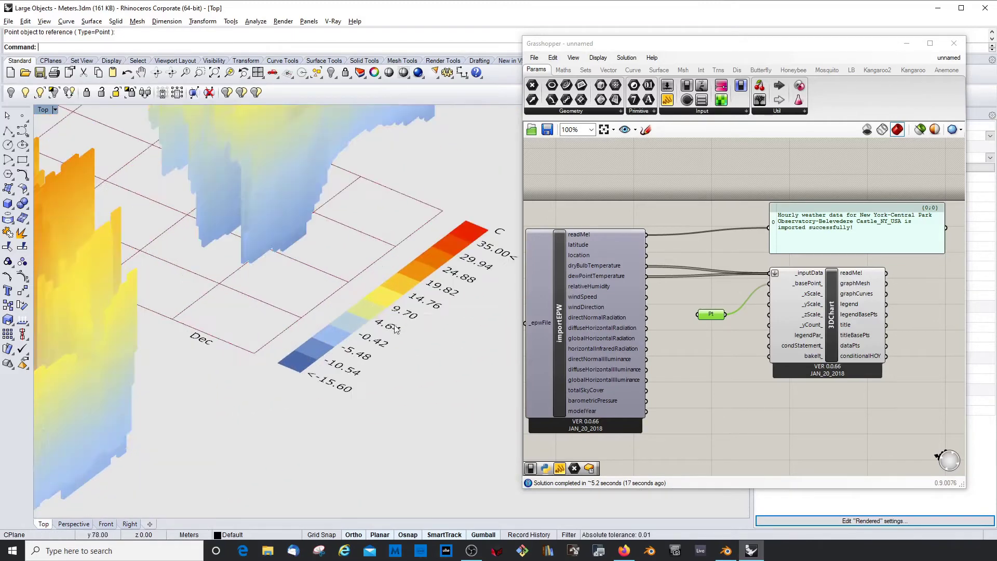
{"action": "scroll", "coordinate": [352, 353], "scroll_direction": "down", "scroll_amount": 5}
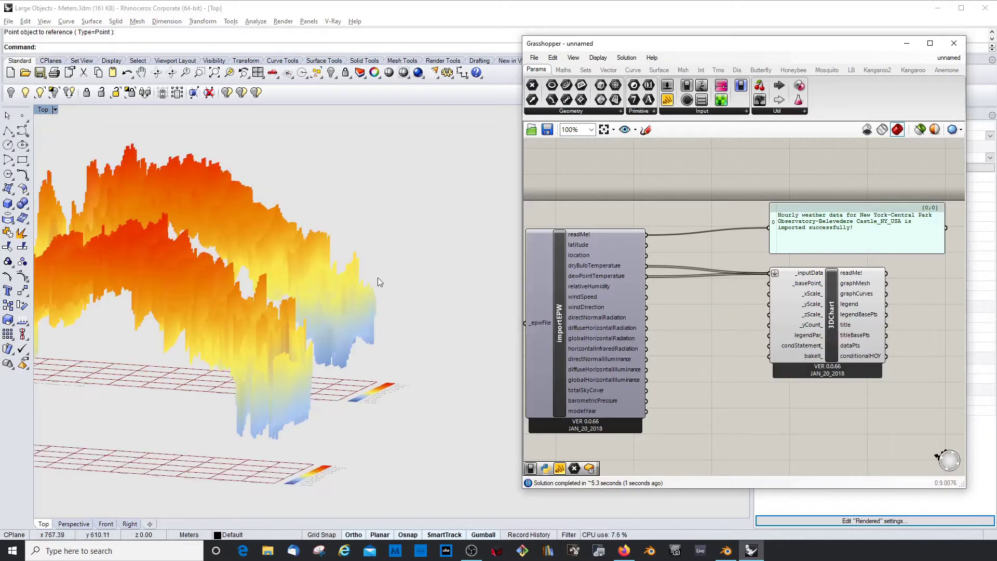
Delete the Rhino point object at the dry bulb temperature chart, and select the one at the dew point chart
{"action": "scroll", "coordinate": [378, 277], "scroll_direction": "down", "scroll_amount": 4}
{"action": "right_click_drag", "start_coordinate": [314, 309], "coordinate": [418, 356]}
{"action": "scroll", "coordinate": [394, 322], "scroll_direction": "down", "scroll_amount": 5}
{"action": "scroll", "coordinate": [419, 358], "scroll_direction": "up", "scroll_amount": 3}
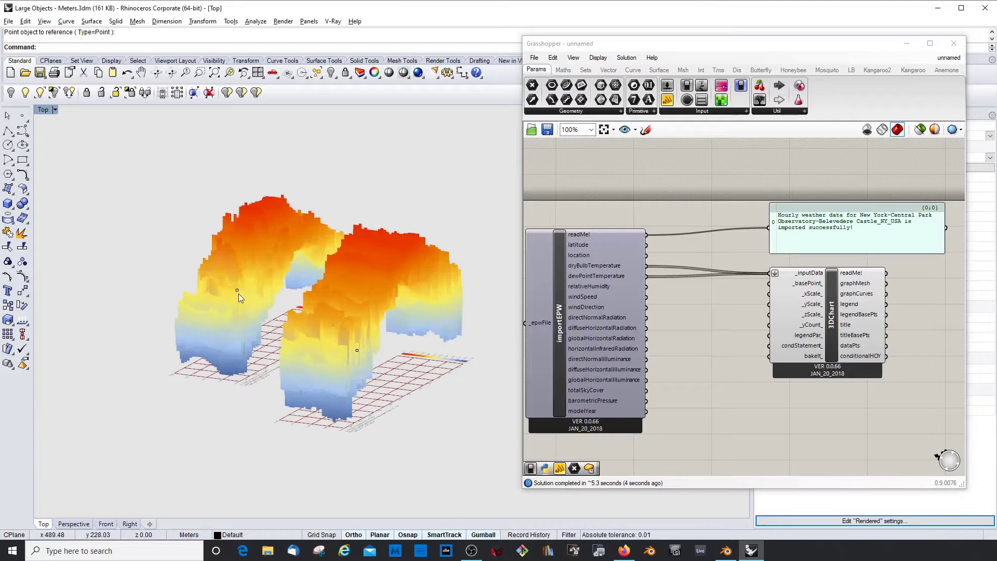
{"action": "left_click", "coordinate": [238, 292]}
{"action": "key", "text": "Delete"}
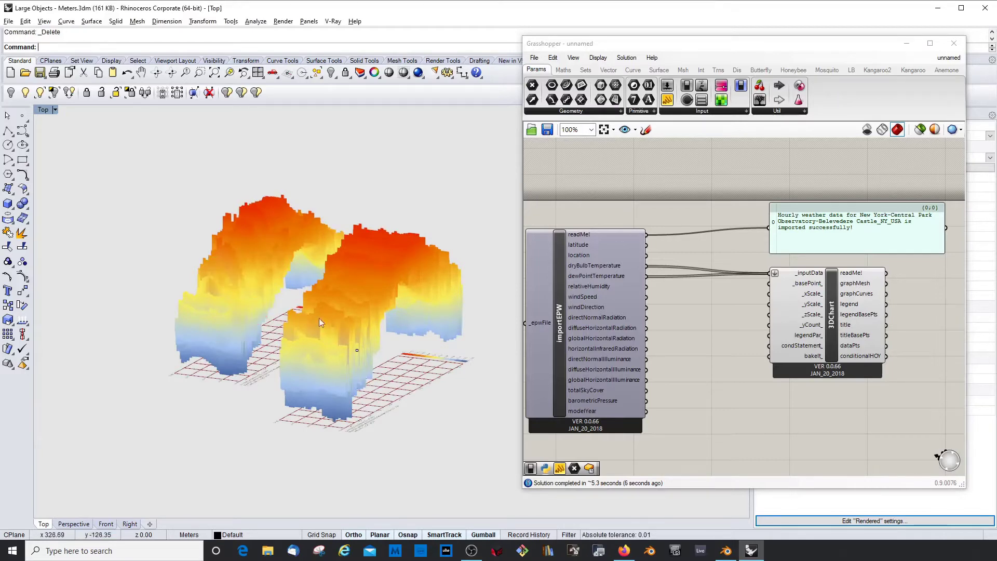
{"action": "left_click", "coordinate": [356, 351]}
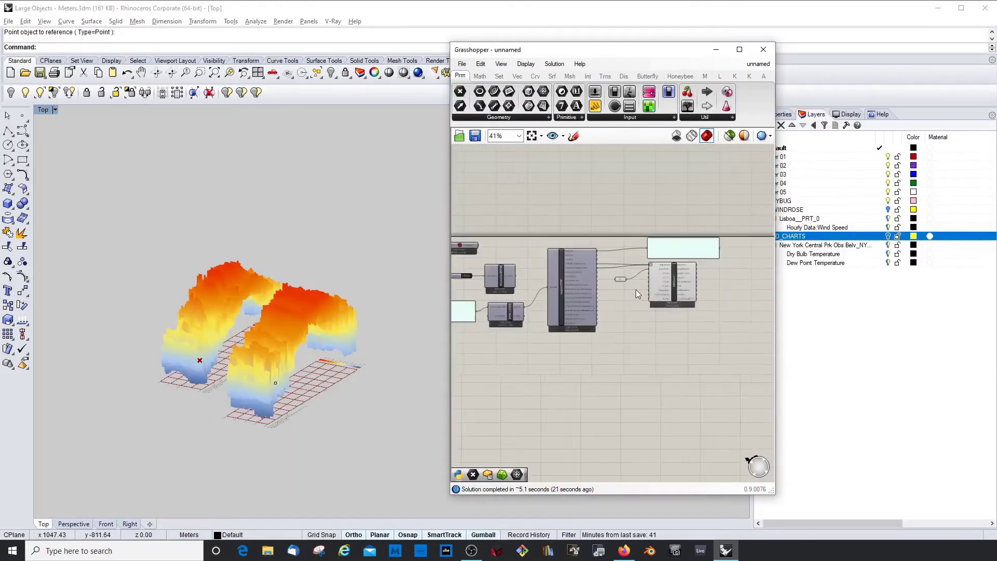
{"action": "scroll", "coordinate": [635, 289], "scroll_direction": "up", "scroll_amount": 2}
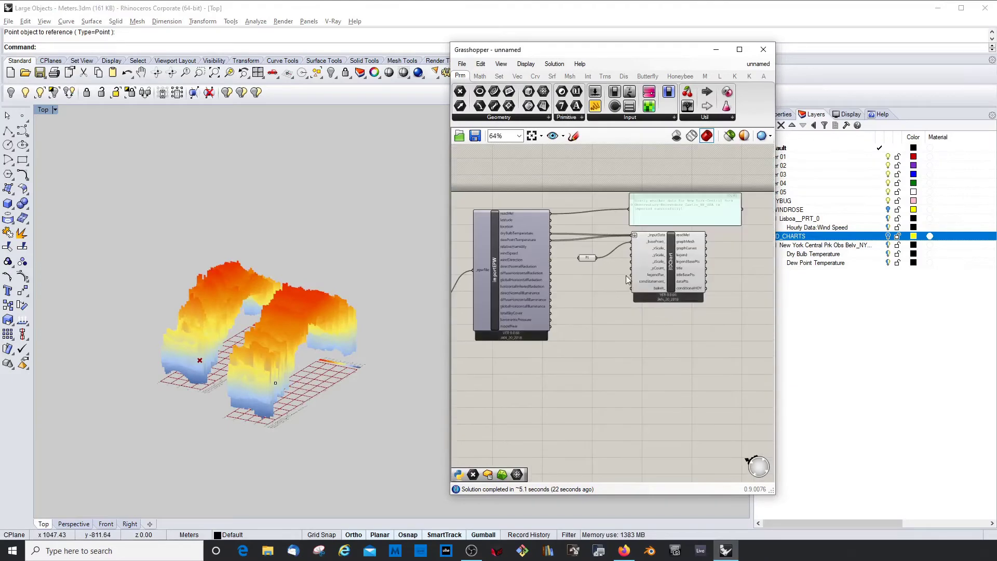
Disconnect importEPW's dewPointTemperature output from the 3DChart's _inputData input
{"action": "scroll", "coordinate": [626, 279], "scroll_direction": "up", "scroll_amount": 1}
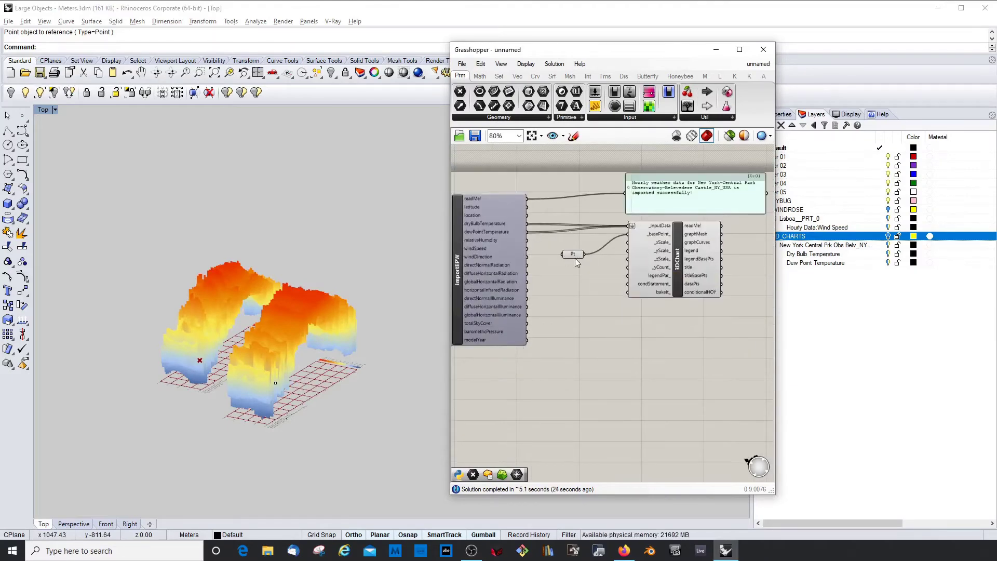
{"action": "left_click", "coordinate": [634, 237]}
{"action": "right_click", "coordinate": [633, 226]}
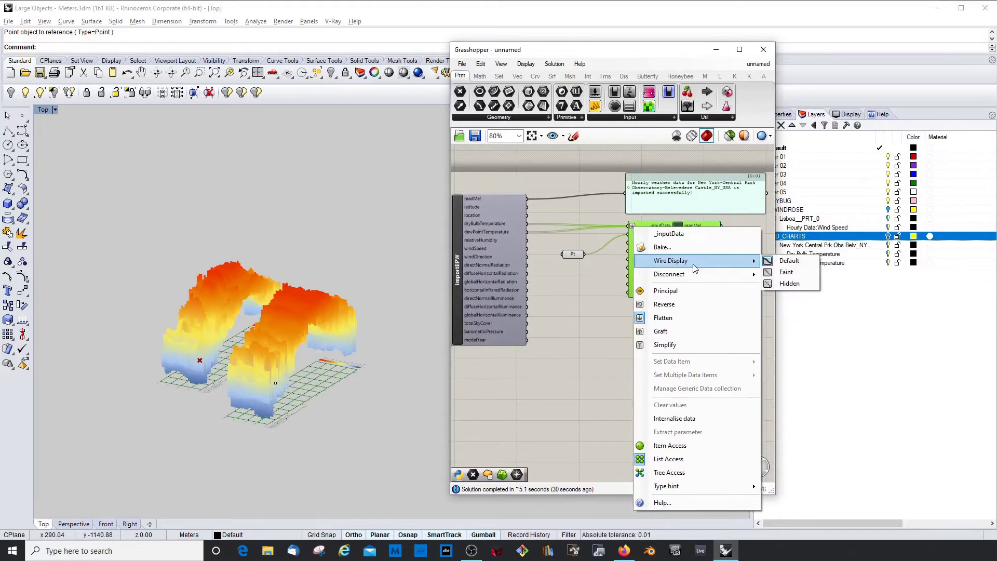
{"action": "mouse_move", "coordinate": [692, 274]}
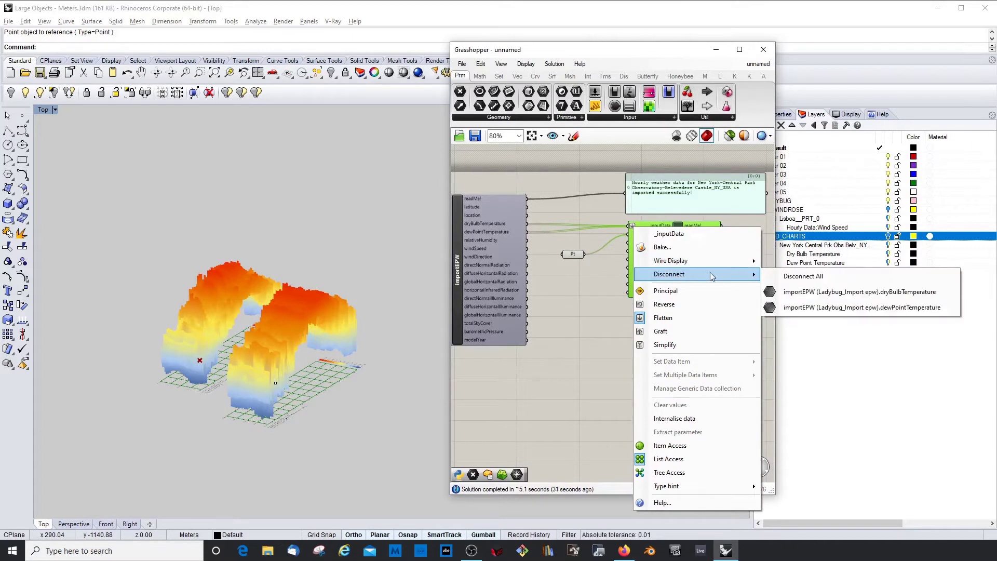
{"action": "left_click", "coordinate": [879, 311]}
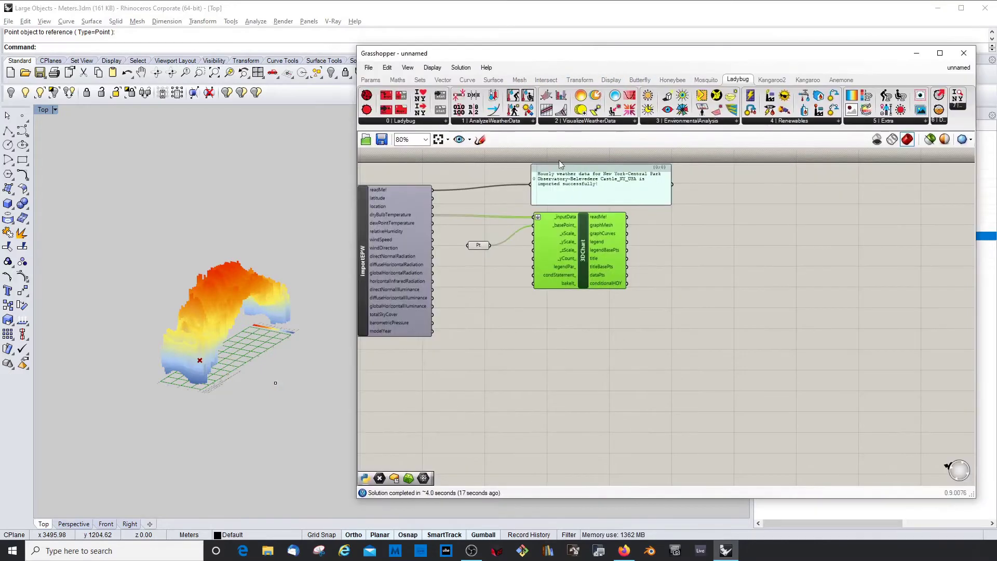
Add a second 3DChart component directly below the existing one
{"action": "left_click", "coordinate": [601, 341]}
{"action": "scroll", "coordinate": [467, 252], "scroll_direction": "up", "scroll_amount": 2}
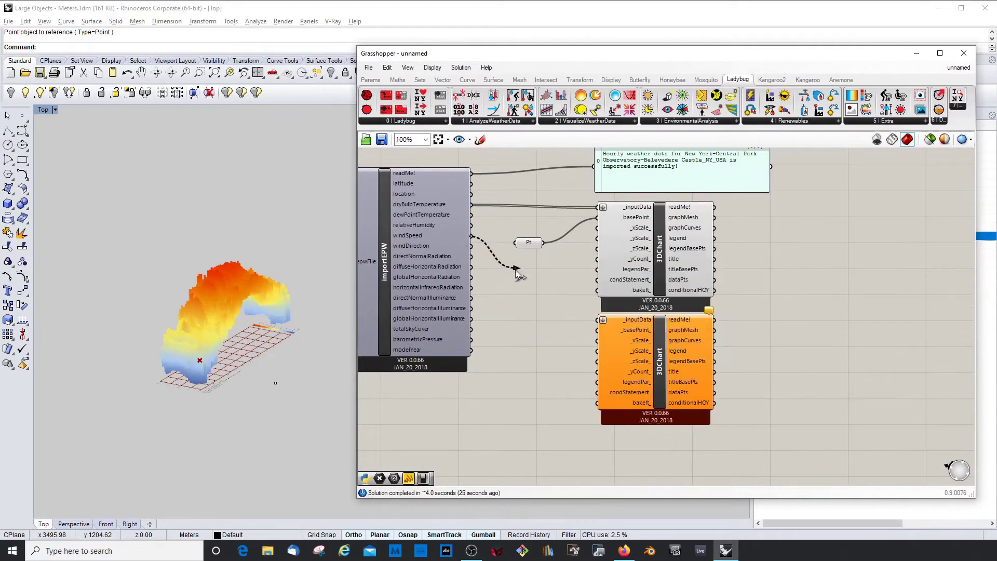
{"action": "left_click_drag", "start_coordinate": [471, 238], "coordinate": [595, 330]}
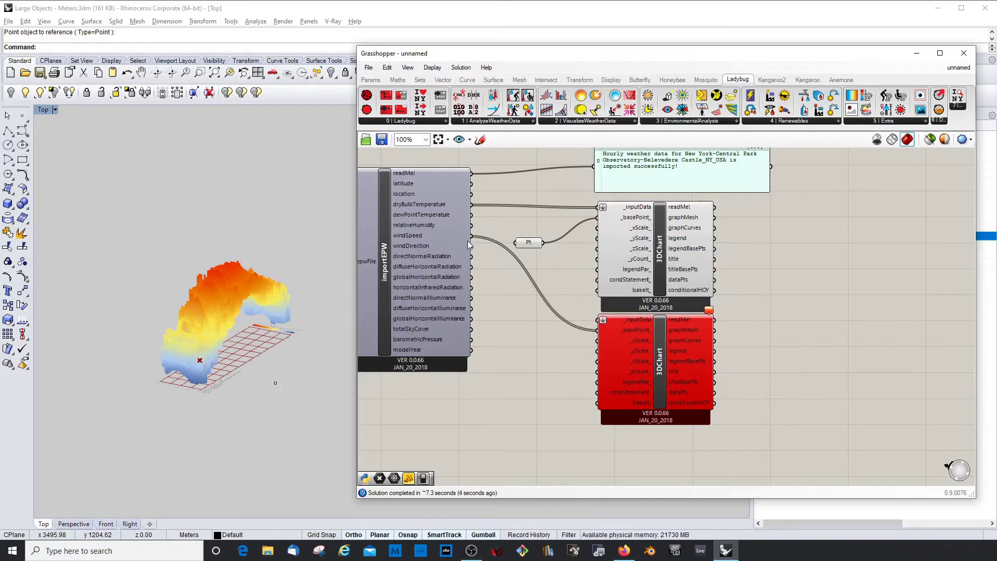
{"action": "left_click", "coordinate": [621, 344]}
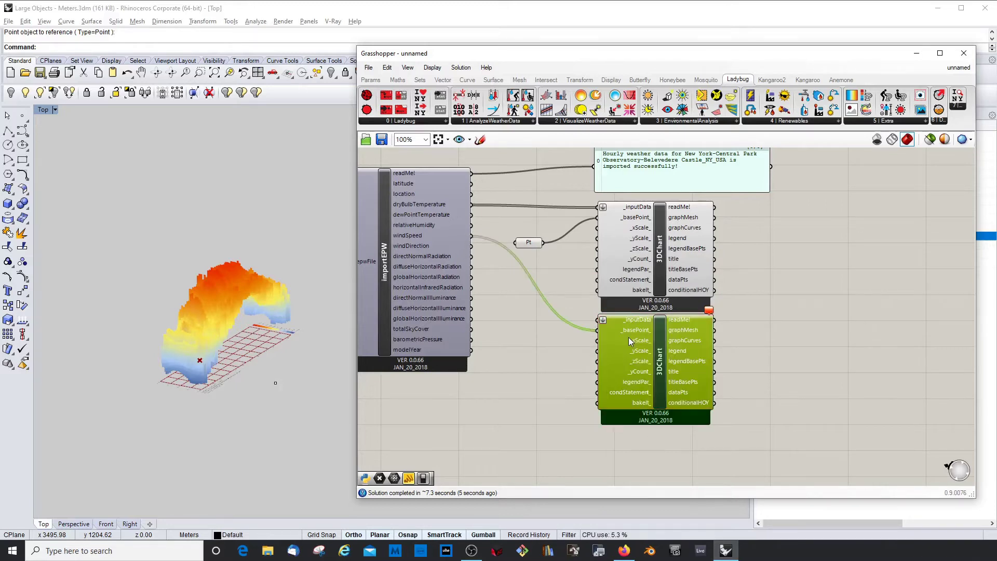
{"action": "right_click", "coordinate": [599, 333]}
{"action": "mouse_move", "coordinate": [707, 307]}
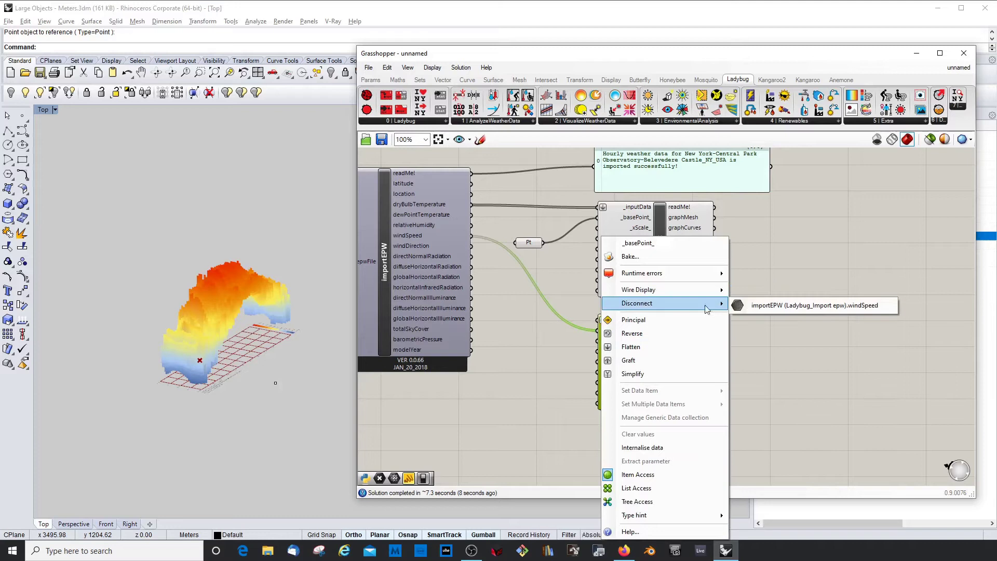
{"action": "left_click", "coordinate": [774, 305]}
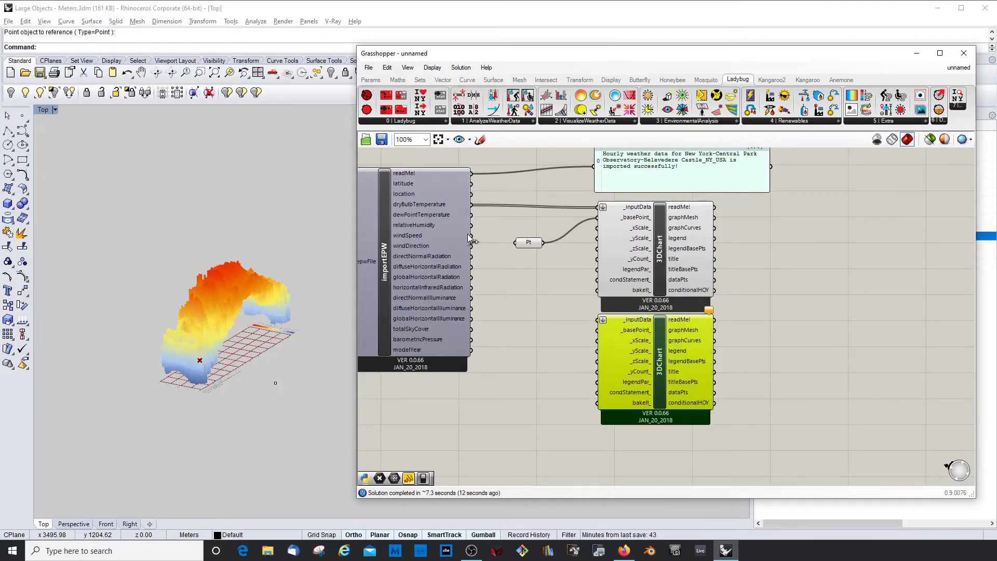
Examine how the wind speed and dry bulb temperature charts overlap, including their titles, month labels and legends
{"action": "right_click_drag", "start_coordinate": [275, 377], "coordinate": [224, 358], "text": "ctrl+shift"}
{"action": "scroll", "coordinate": [217, 331], "scroll_direction": "up", "scroll_amount": 12}
{"action": "scroll", "coordinate": [216, 332], "scroll_direction": "down", "scroll_amount": 6}
{"action": "scroll", "coordinate": [135, 374], "scroll_direction": "up", "scroll_amount": 6}
{"action": "scroll", "coordinate": [189, 350], "scroll_direction": "down", "scroll_amount": 3}
{"action": "scroll", "coordinate": [134, 403], "scroll_direction": "up", "scroll_amount": 2}
{"action": "scroll", "coordinate": [134, 403], "scroll_direction": "up", "scroll_amount": 6}
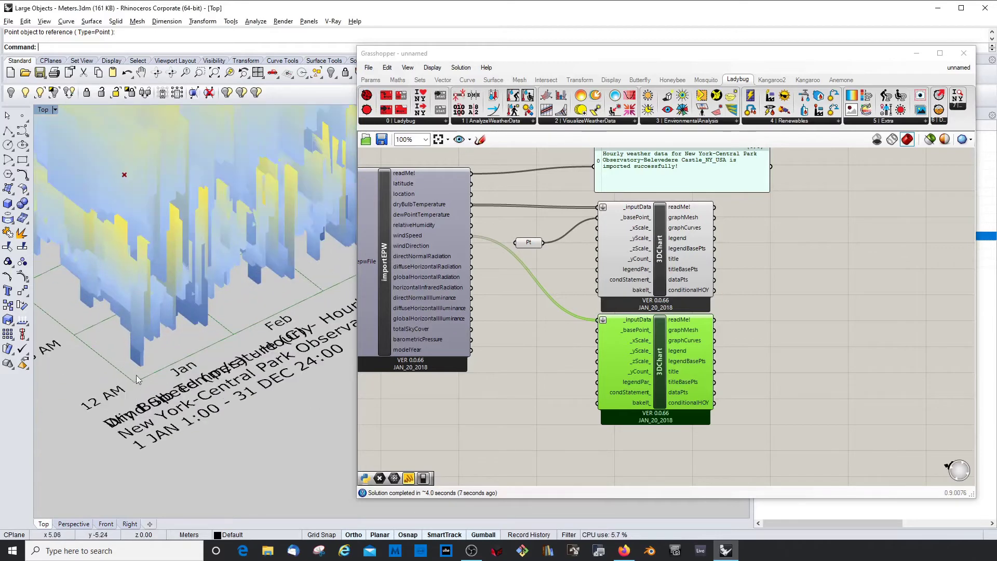
{"action": "scroll", "coordinate": [142, 391], "scroll_direction": "up", "scroll_amount": 4}
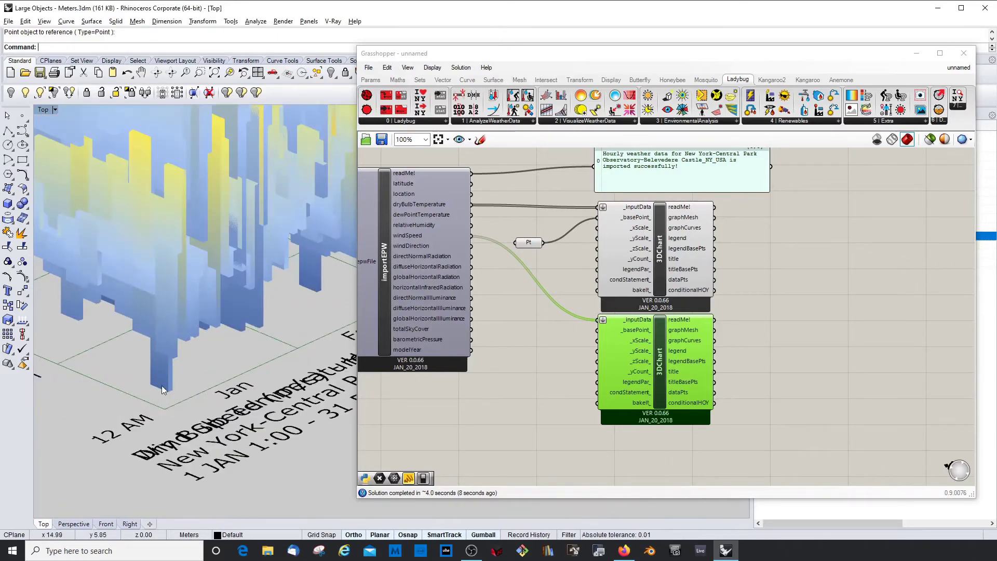
{"action": "scroll", "coordinate": [144, 361], "scroll_direction": "down", "scroll_amount": 12}
{"action": "scroll", "coordinate": [206, 326], "scroll_direction": "down", "scroll_amount": 5}
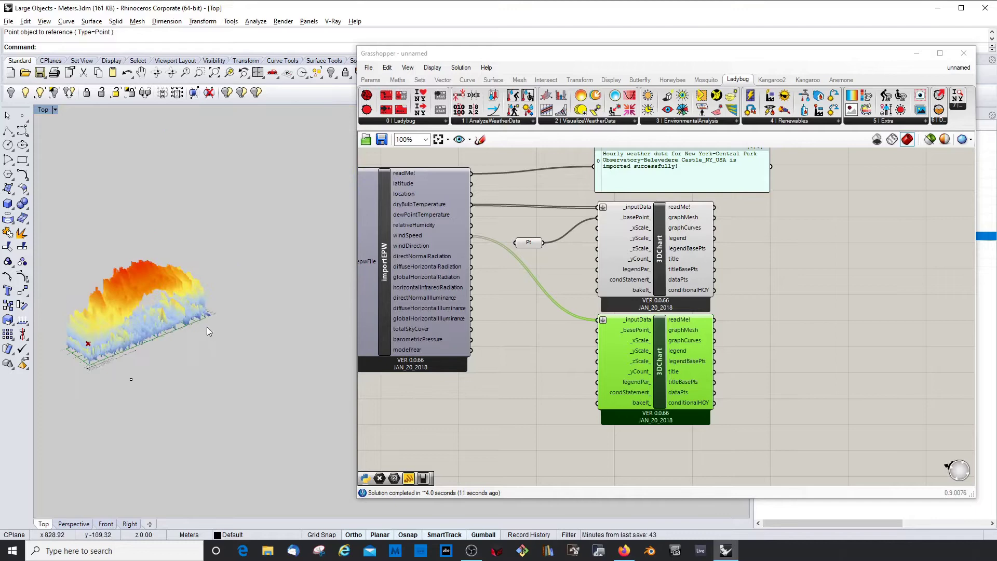
{"action": "scroll", "coordinate": [205, 307], "scroll_direction": "up", "scroll_amount": 10}
{"action": "scroll", "coordinate": [219, 313], "scroll_direction": "down", "scroll_amount": 5}
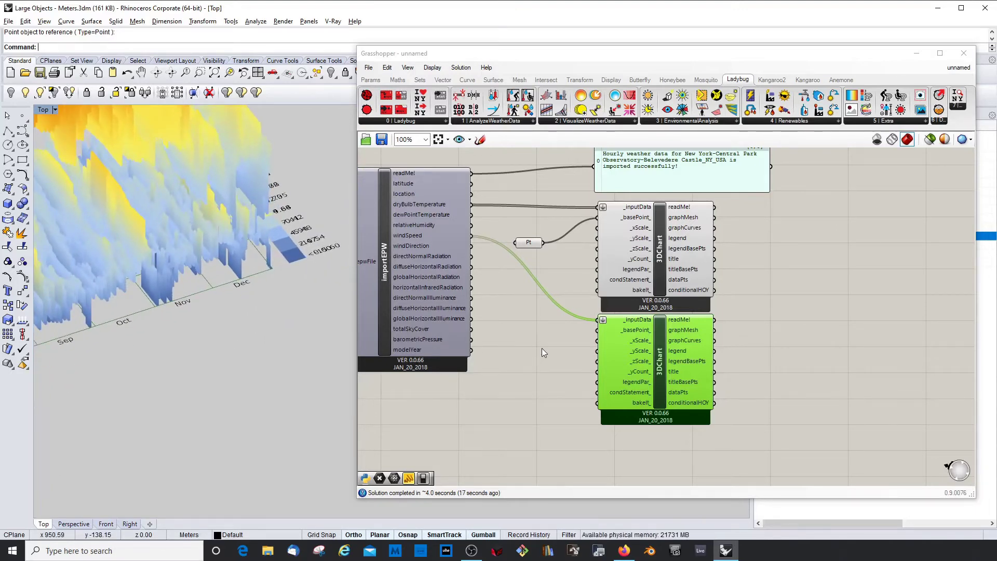
{"action": "scroll", "coordinate": [159, 336], "scroll_direction": "down", "scroll_amount": 5}
Duplicate the Point parameter beside the second 3DChart and reference the remaining Rhino point in the copy
{"action": "left_click", "coordinate": [533, 244]}
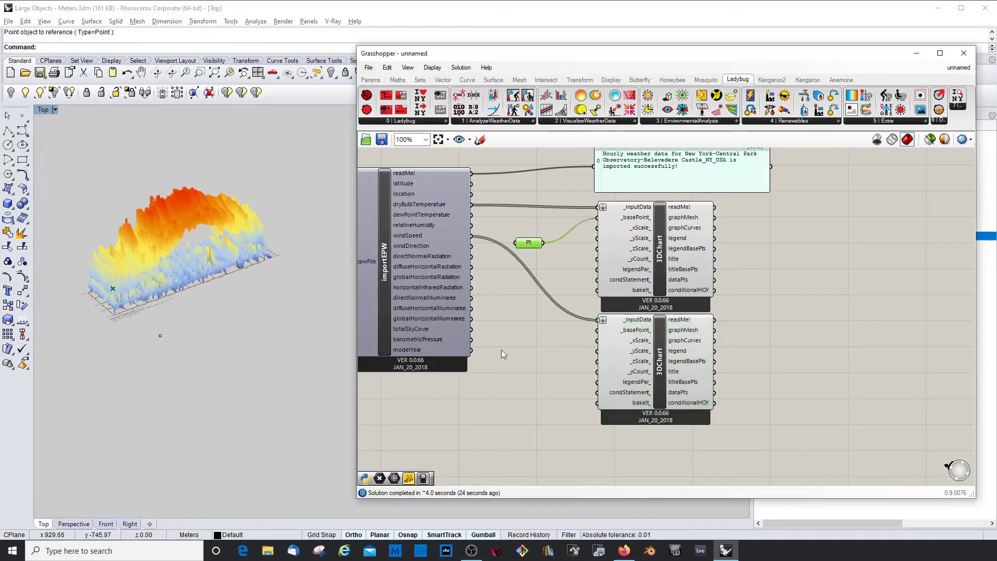
{"action": "right_click_drag", "start_coordinate": [197, 337], "coordinate": [215, 320]}
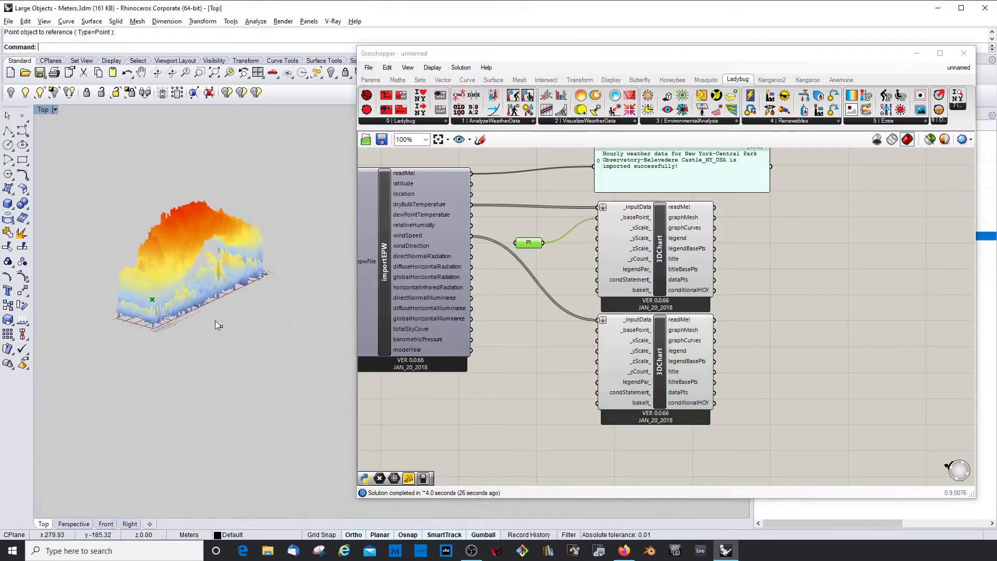
{"action": "scroll", "coordinate": [215, 319], "scroll_direction": "up", "scroll_amount": 5}
{"action": "scroll", "coordinate": [175, 310], "scroll_direction": "down", "scroll_amount": 5}
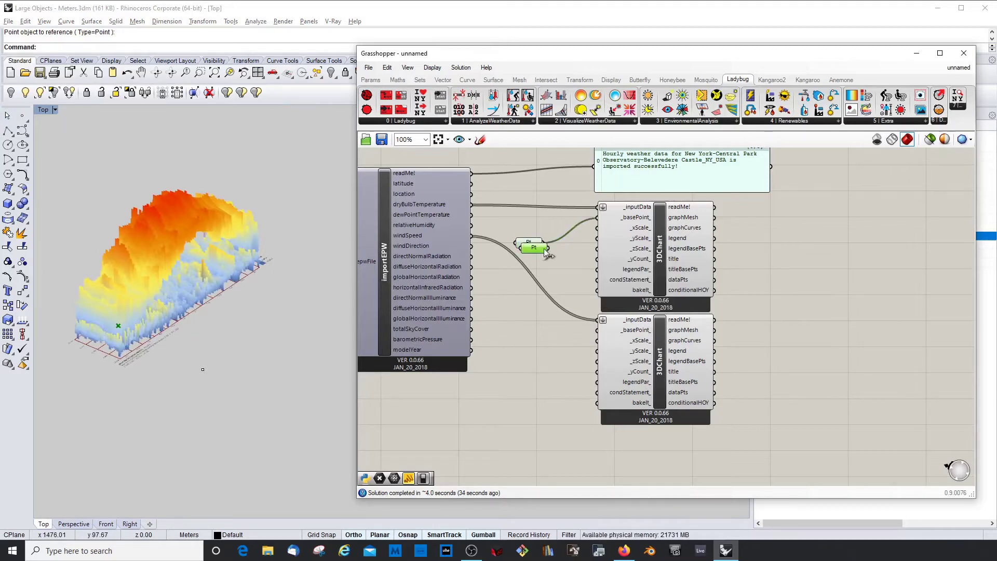
{"action": "left_click_drag", "start_coordinate": [547, 253], "coordinate": [532, 341]}
{"action": "right_click", "coordinate": [528, 340]}
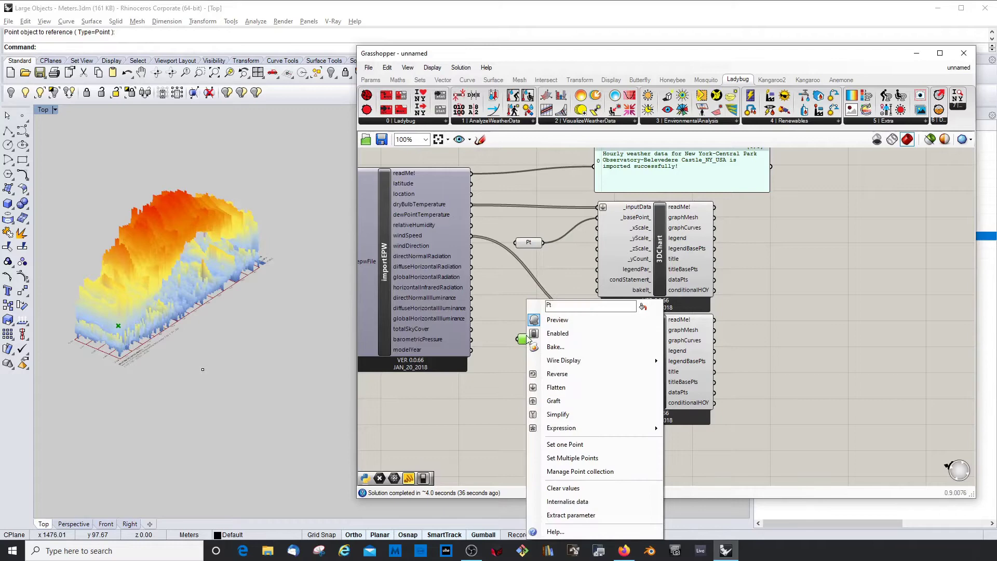
{"action": "left_click", "coordinate": [565, 445]}
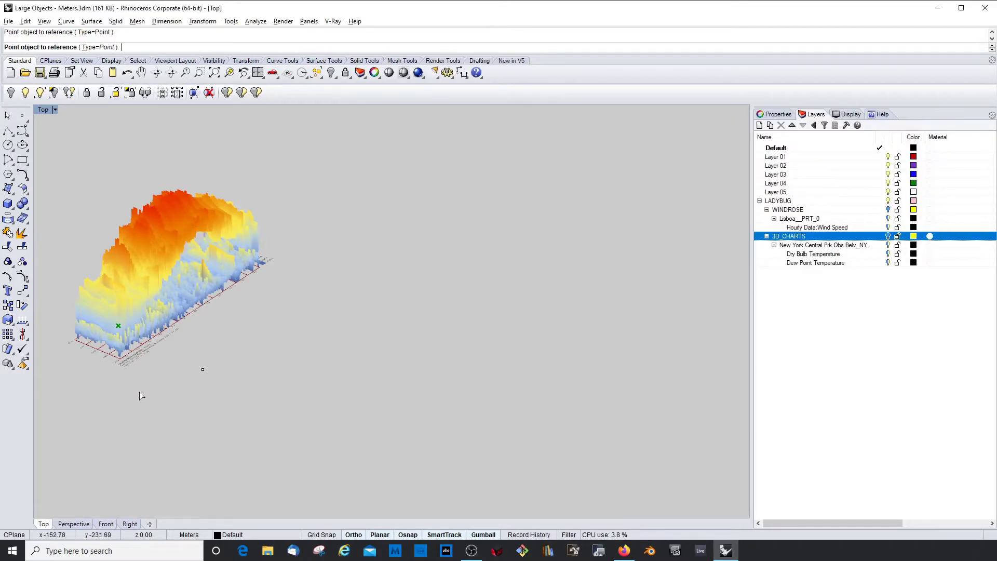
{"action": "left_click", "coordinate": [202, 370]}
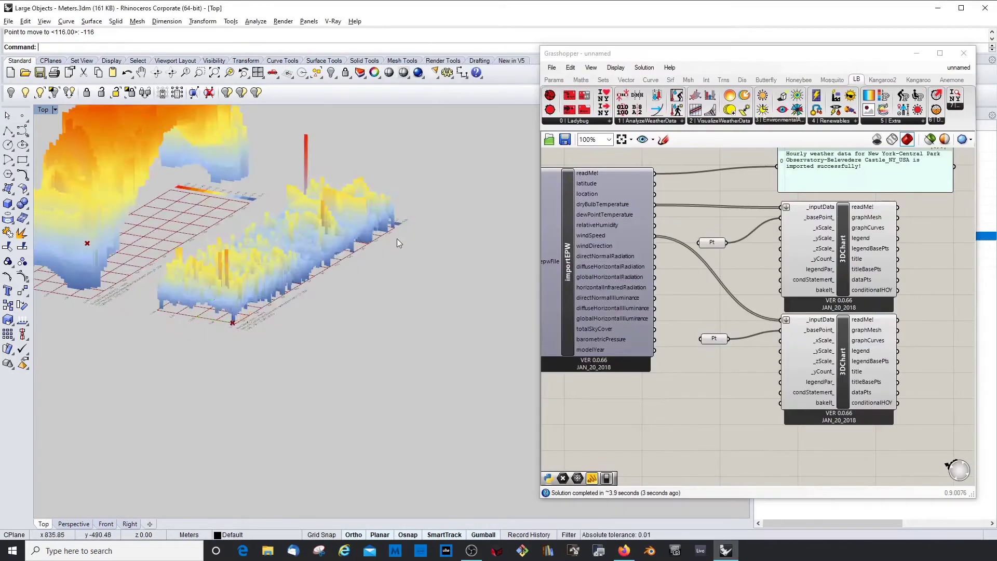
Inspect the wind speed chart beside the dry bulb chart, checking its m/s legend and the tall peak near the year's end
{"action": "right_click_drag", "start_coordinate": [389, 218], "coordinate": [318, 191]}
{"action": "scroll", "coordinate": [416, 203], "scroll_direction": "up", "scroll_amount": 13}
{"action": "right_click_drag", "start_coordinate": [416, 204], "coordinate": [367, 279], "text": "ctrl+shift"}
{"action": "scroll", "coordinate": [342, 233], "scroll_direction": "down", "scroll_amount": 5}
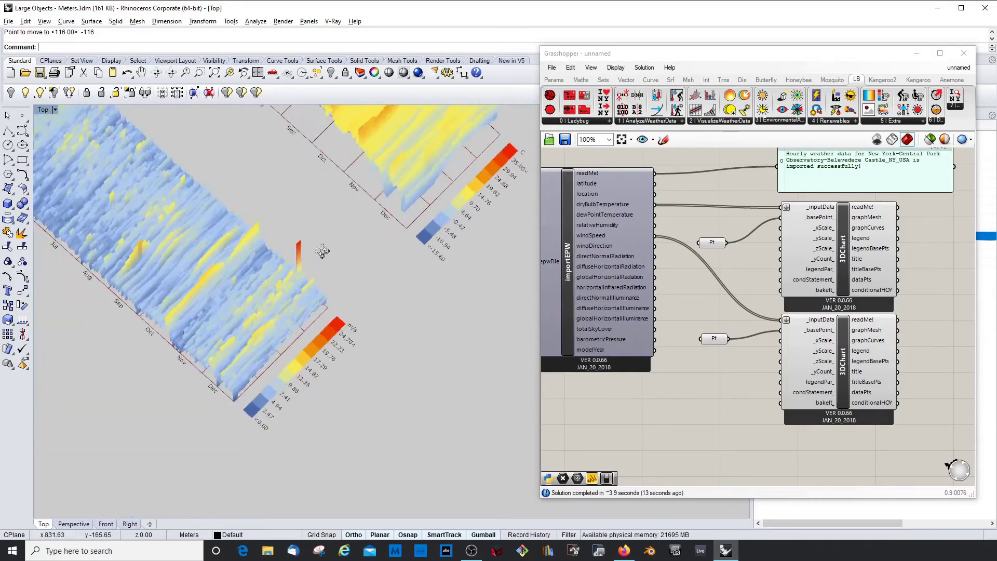
{"action": "right_click_drag", "start_coordinate": [322, 253], "coordinate": [367, 232], "text": "ctrl+shift"}
{"action": "scroll", "coordinate": [379, 208], "scroll_direction": "up", "scroll_amount": 4}
{"action": "scroll", "coordinate": [254, 191], "scroll_direction": "down", "scroll_amount": 8}
{"action": "right_click_drag", "start_coordinate": [241, 190], "coordinate": [305, 200], "text": "ctrl+shift"}
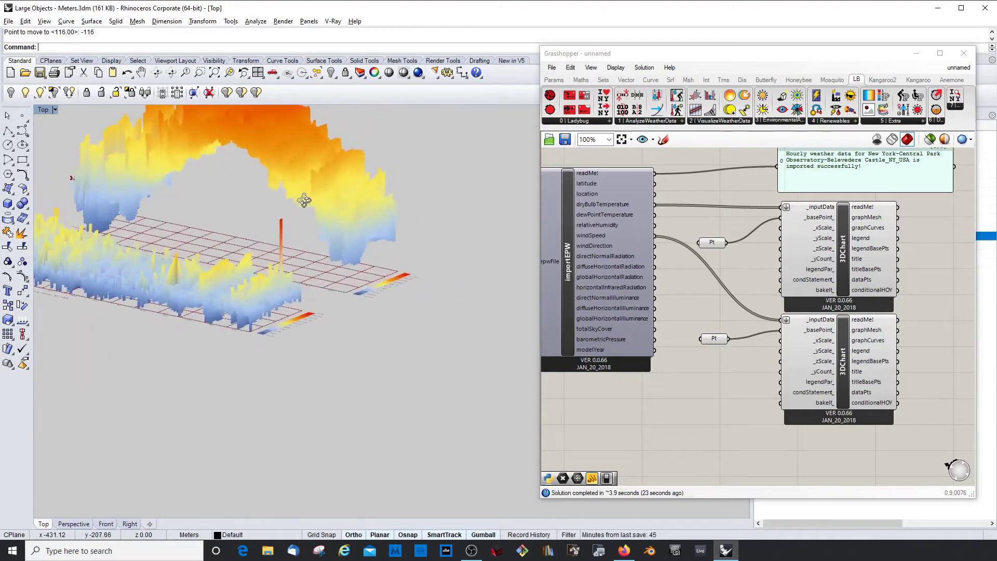
{"action": "scroll", "coordinate": [240, 203], "scroll_direction": "down", "scroll_amount": 7}
{"action": "right_click_drag", "start_coordinate": [240, 203], "coordinate": [292, 198], "text": "ctrl+shift"}
{"action": "scroll", "coordinate": [262, 305], "scroll_direction": "up", "scroll_amount": 7}
{"action": "scroll", "coordinate": [294, 198], "scroll_direction": "up", "scroll_amount": 4}
{"action": "scroll", "coordinate": [280, 226], "scroll_direction": "up", "scroll_amount": 2}
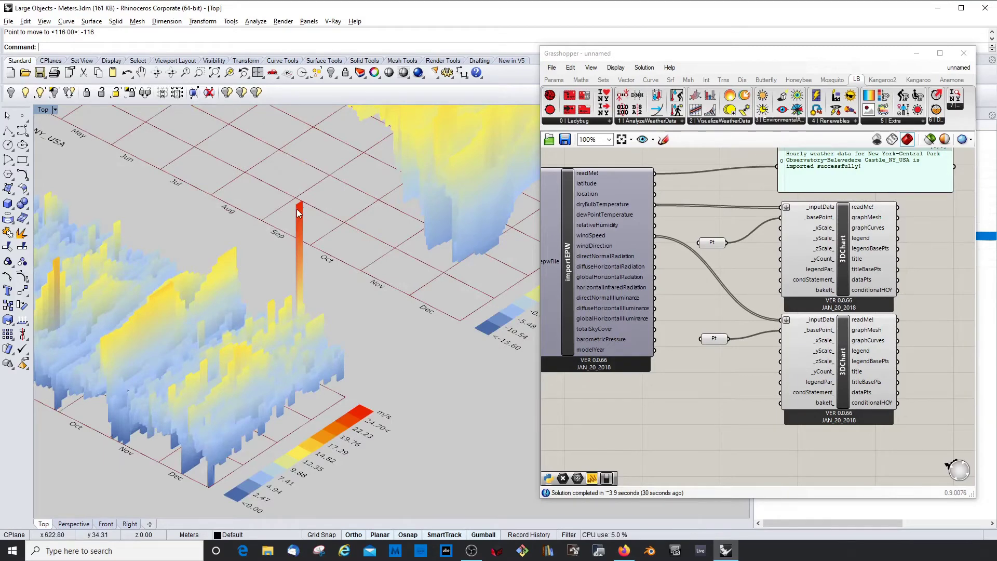
{"action": "scroll", "coordinate": [298, 213], "scroll_direction": "down", "scroll_amount": 3}
{"action": "right_click_drag", "start_coordinate": [301, 209], "coordinate": [253, 197]}
{"action": "scroll", "coordinate": [690, 282], "scroll_direction": "down", "scroll_amount": 3}
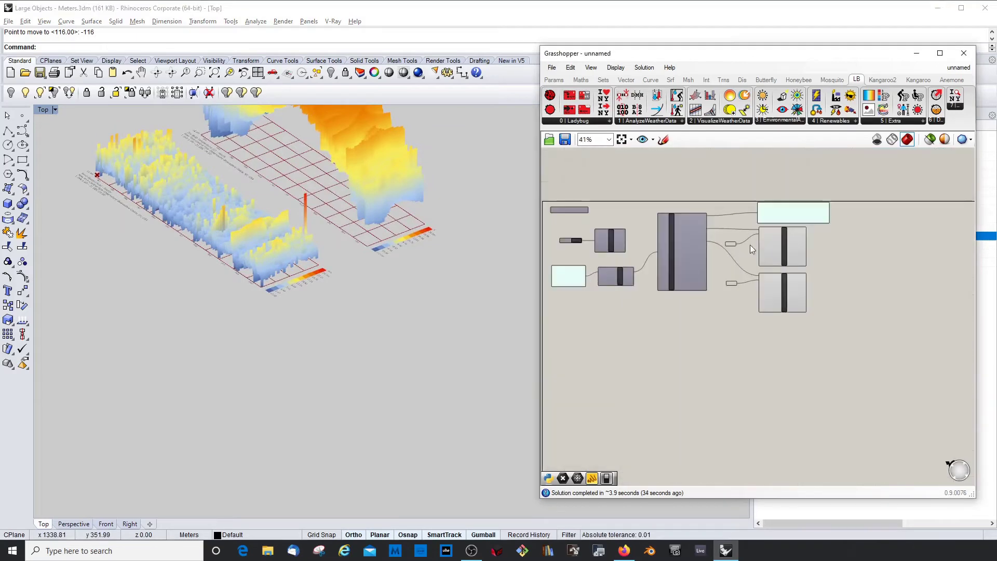
Duplicate the weather file URL panel together with its EPW+STAT component and place the copies below the originals
{"action": "scroll", "coordinate": [660, 254], "scroll_direction": "up", "scroll_amount": 4}
{"action": "scroll", "coordinate": [660, 255], "scroll_direction": "down", "scroll_amount": 4}
{"action": "scroll", "coordinate": [654, 256], "scroll_direction": "up", "scroll_amount": 3}
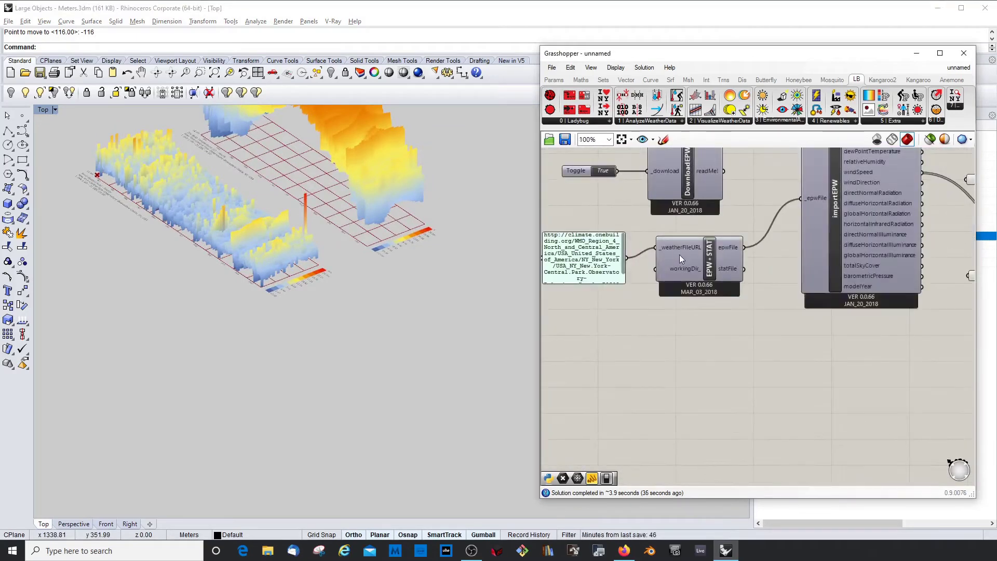
{"action": "left_click", "coordinate": [679, 255]}
{"action": "left_click", "coordinate": [587, 268], "text": "shift"}
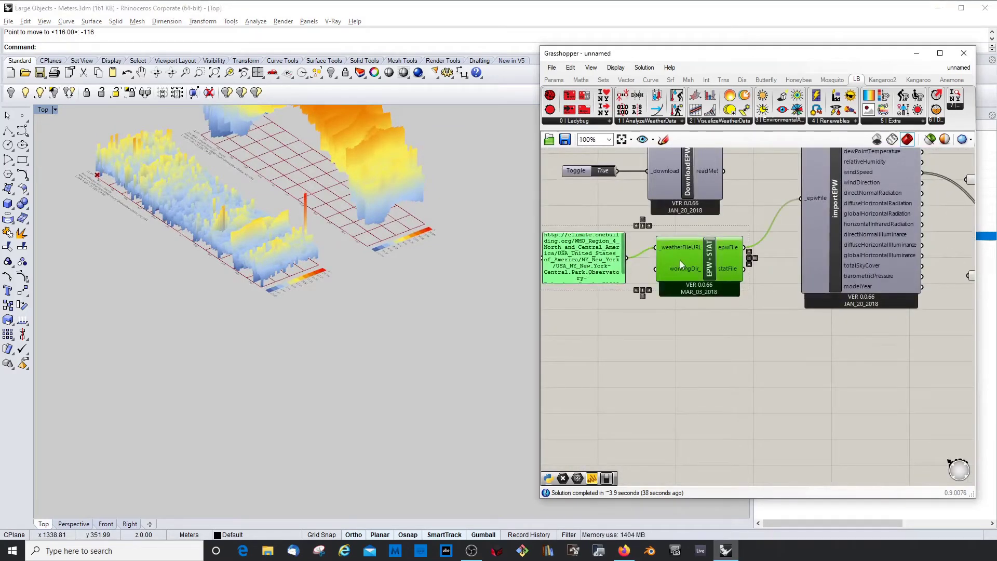
{"action": "left_click", "coordinate": [717, 375]}
{"action": "key", "text": "ctrl+v"}
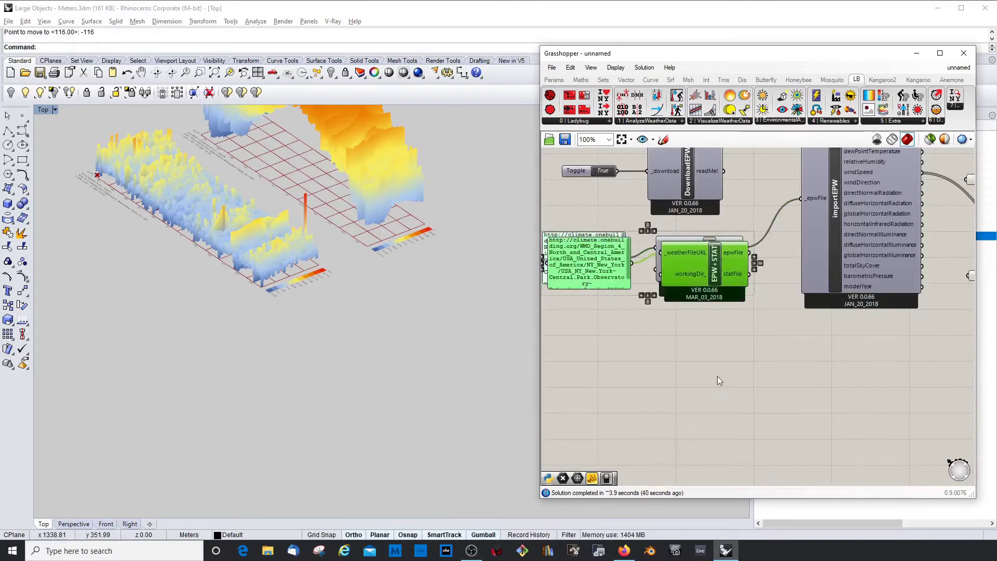
{"action": "left_click_drag", "start_coordinate": [693, 250], "coordinate": [693, 351]}
{"action": "scroll", "coordinate": [706, 333], "scroll_direction": "down", "scroll_amount": 3}
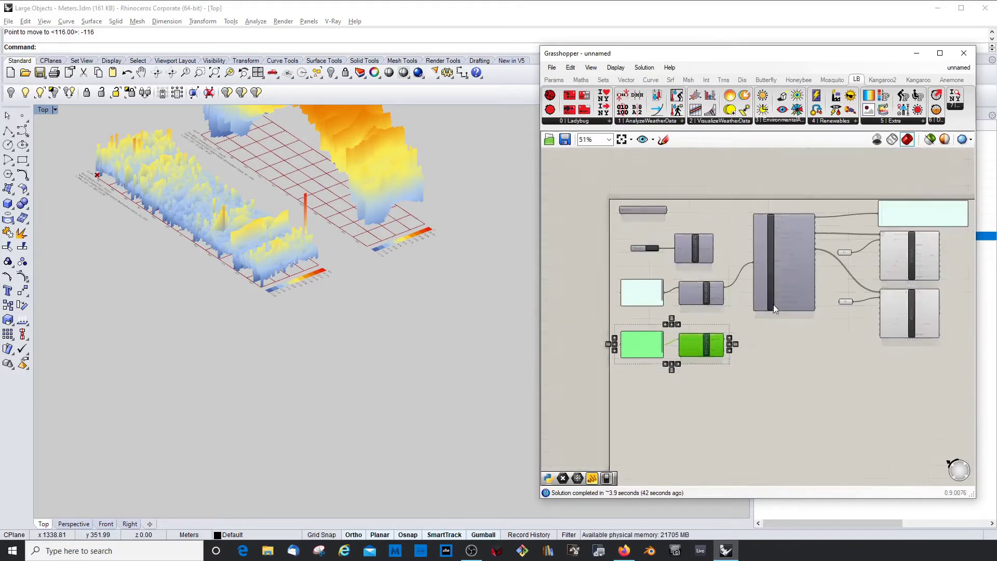
Duplicate the importEPW component below the original and feed its _epwFile input from the copied EPW+STAT component's epwFile output
{"action": "scroll", "coordinate": [773, 296], "scroll_direction": "up", "scroll_amount": 2}
{"action": "left_click", "coordinate": [771, 268]}
{"action": "scroll", "coordinate": [772, 266], "scroll_direction": "down", "scroll_amount": 4}
{"action": "left_click", "coordinate": [796, 298]}
{"action": "left_click", "coordinate": [783, 260]}
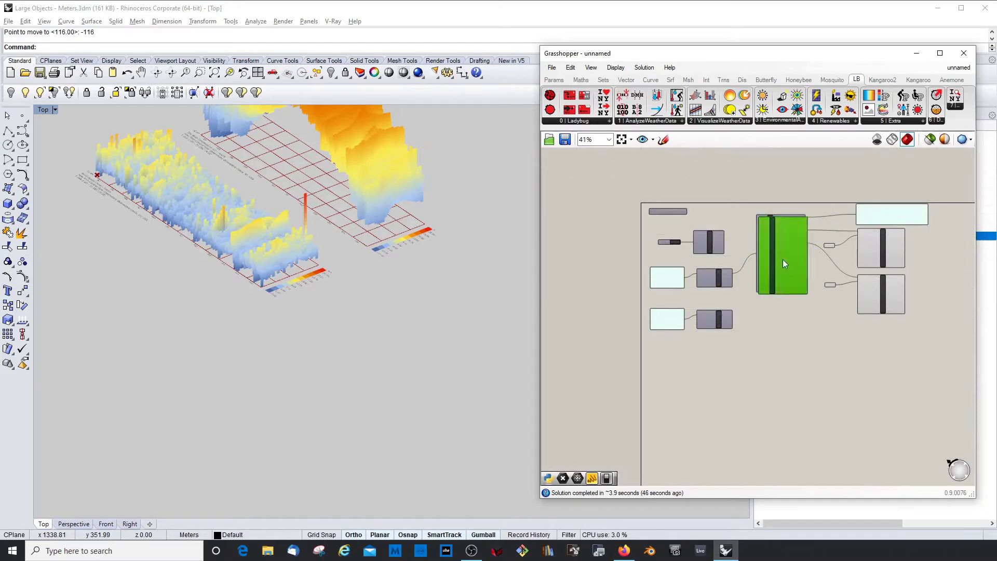
{"action": "scroll", "coordinate": [789, 257], "scroll_direction": "up", "scroll_amount": 3}
{"action": "left_click_drag", "start_coordinate": [789, 257], "coordinate": [794, 403], "text": "alt"}
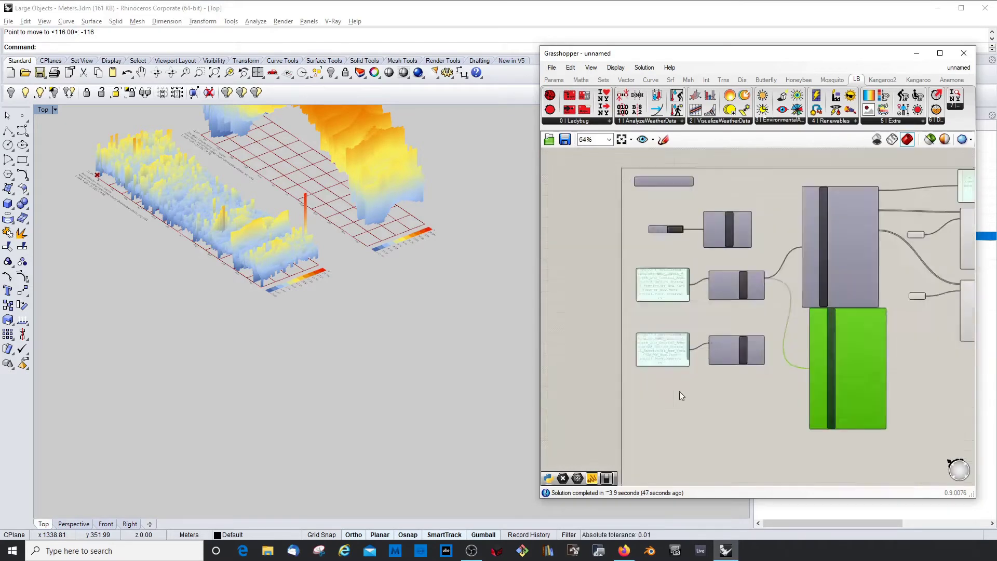
{"action": "right_click_drag", "start_coordinate": [679, 391], "coordinate": [786, 351]}
{"action": "left_click_drag", "start_coordinate": [786, 331], "coordinate": [841, 362], "text": "shift"}
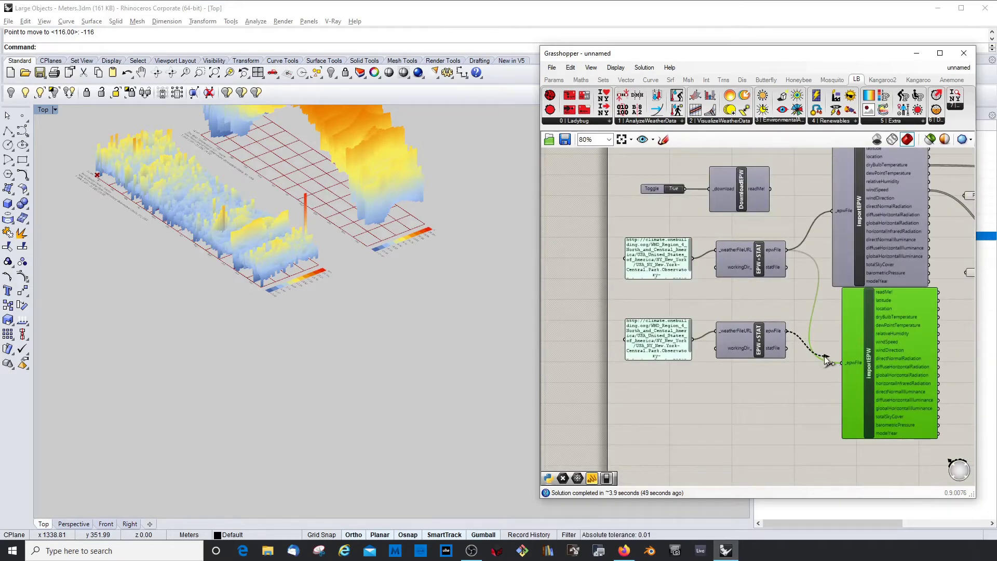
Switch to the Ladybug epwmap page in Firefox and locate the weather stations in New York's Central Park
{"action": "scroll", "coordinate": [797, 372], "scroll_direction": "down", "scroll_amount": 3}
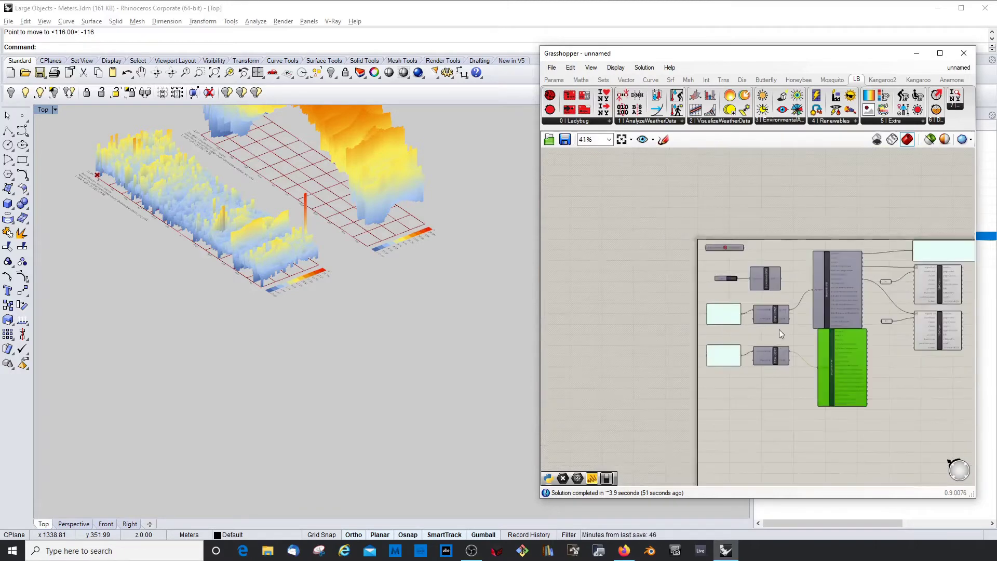
{"action": "scroll", "coordinate": [772, 309], "scroll_direction": "up", "scroll_amount": 3}
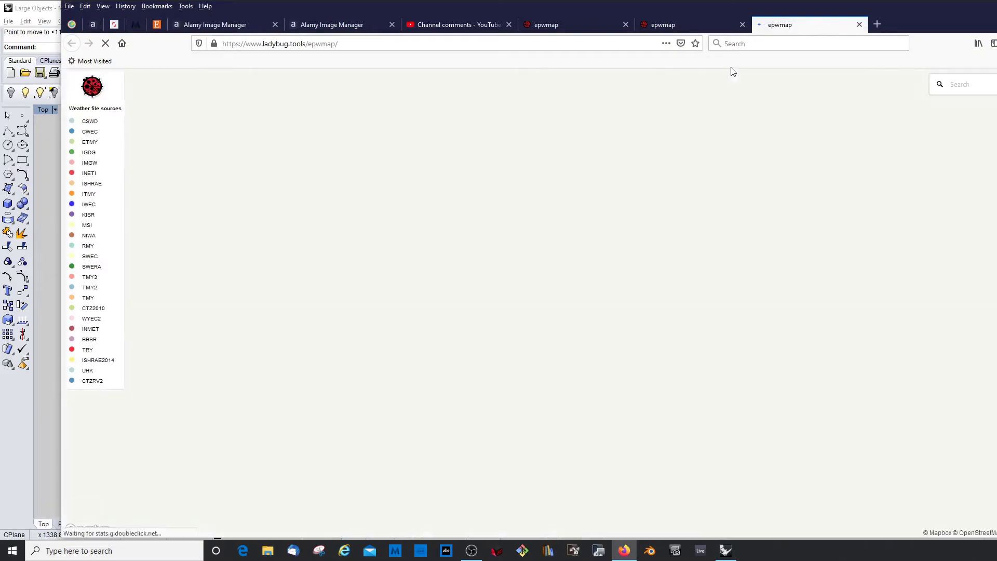
{"action": "scroll", "coordinate": [382, 233], "scroll_direction": "up", "scroll_amount": 5}
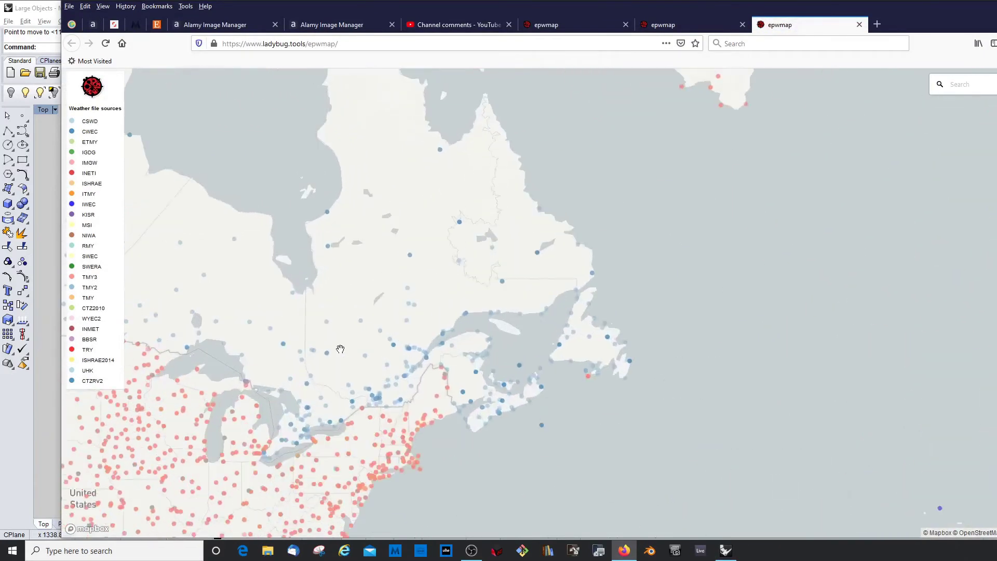
{"action": "left_click_drag", "start_coordinate": [341, 349], "coordinate": [491, 182]}
{"action": "left_click_drag", "start_coordinate": [400, 356], "coordinate": [412, 313]}
{"action": "scroll", "coordinate": [411, 314], "scroll_direction": "up", "scroll_amount": 5}
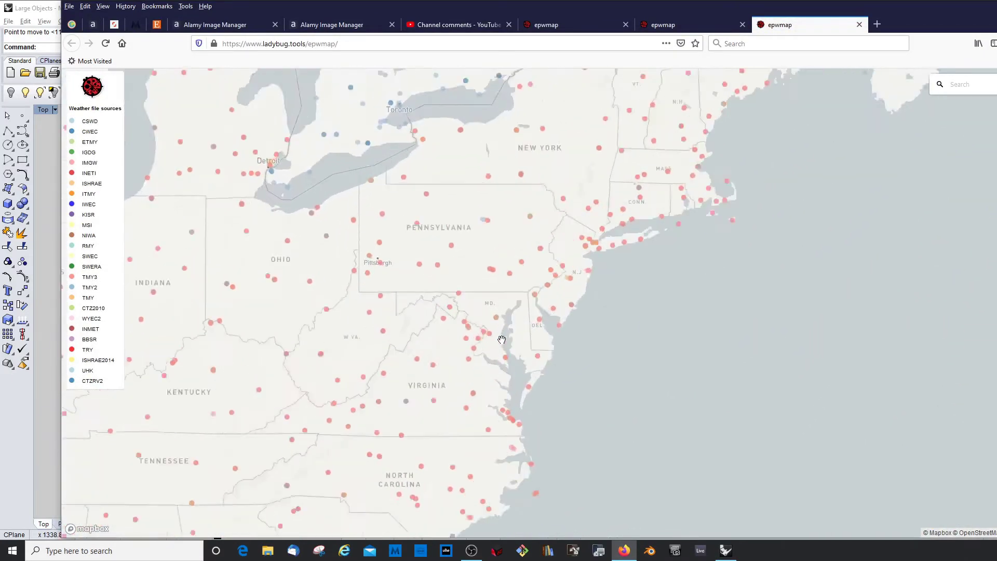
{"action": "scroll", "coordinate": [647, 320], "scroll_direction": "down", "scroll_amount": 3}
{"action": "left_click_drag", "start_coordinate": [645, 314], "coordinate": [449, 400]}
{"action": "scroll", "coordinate": [594, 268], "scroll_direction": "down", "scroll_amount": 3}
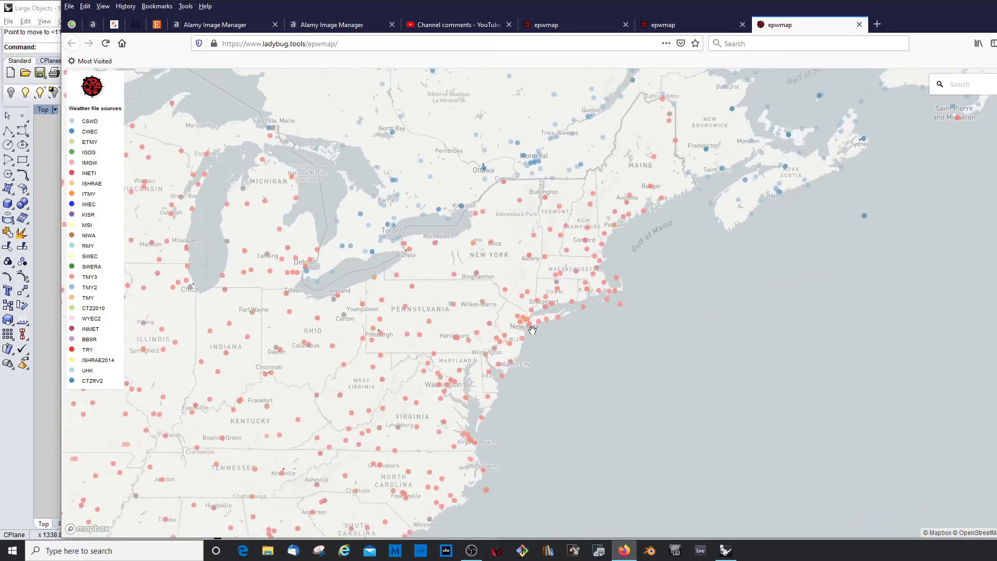
{"action": "scroll", "coordinate": [528, 322], "scroll_direction": "up", "scroll_amount": 4}
{"action": "scroll", "coordinate": [527, 318], "scroll_direction": "up", "scroll_amount": 5}
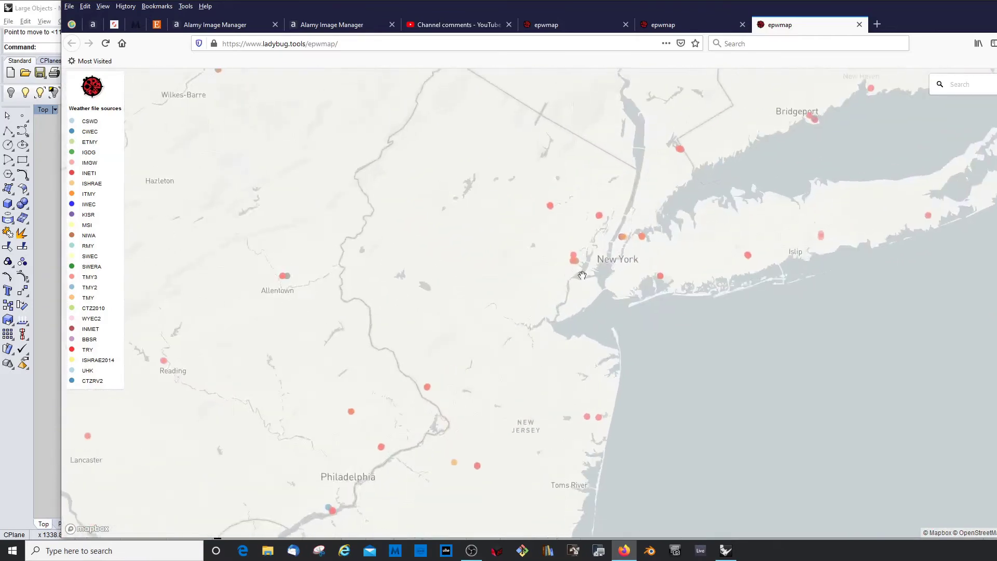
{"action": "scroll", "coordinate": [709, 224], "scroll_direction": "down", "scroll_amount": 2}
{"action": "left_click_drag", "start_coordinate": [706, 117], "coordinate": [601, 263]}
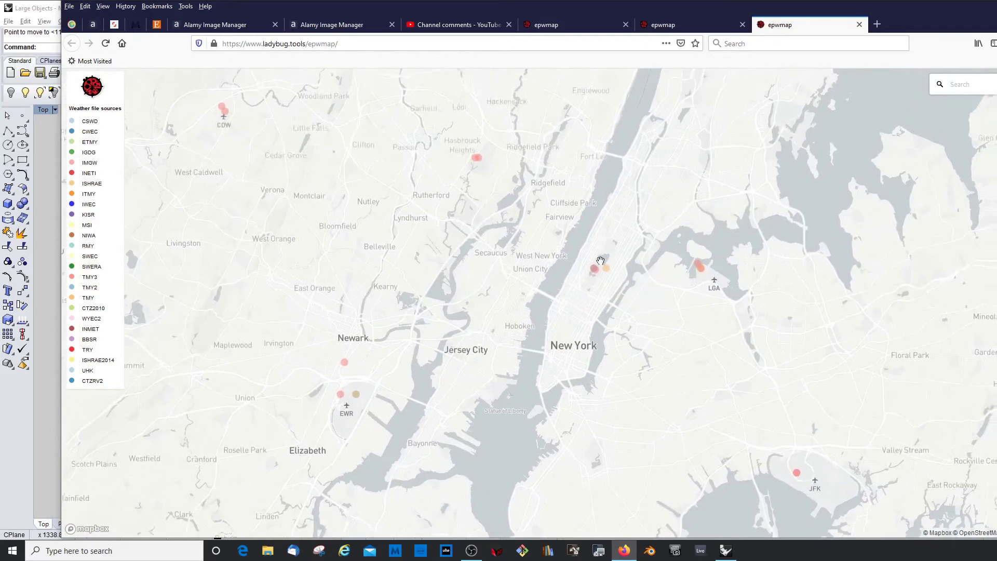
{"action": "scroll", "coordinate": [600, 263], "scroll_direction": "up", "scroll_amount": 8}
{"action": "left_click_drag", "start_coordinate": [564, 335], "coordinate": [588, 280]}
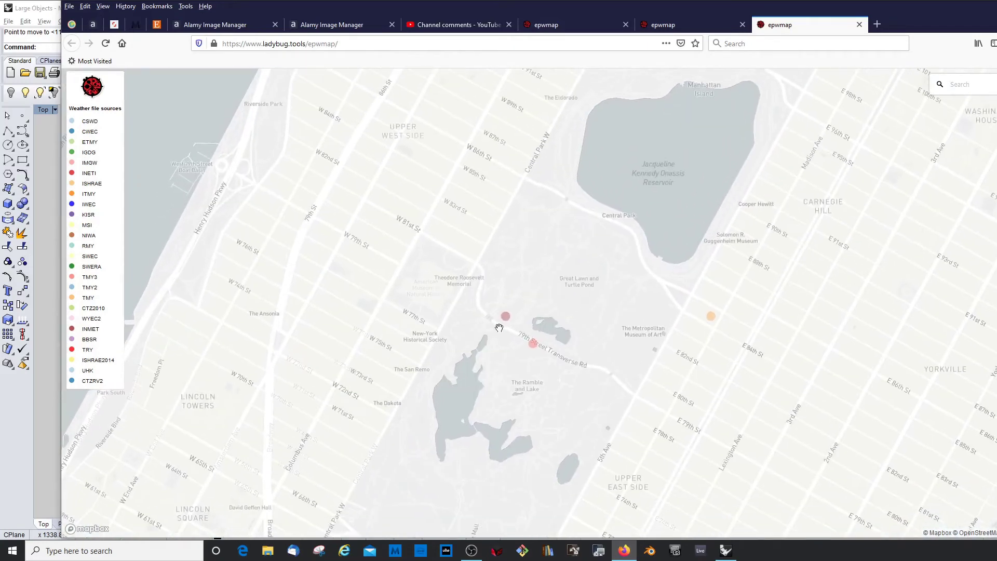
Check the ONEBUILDING station in Central Park and copy the link of the neighbouring DOE TMY3 station New_York_Central_Prk_Obs_Belv
{"action": "left_click", "coordinate": [533, 344]}
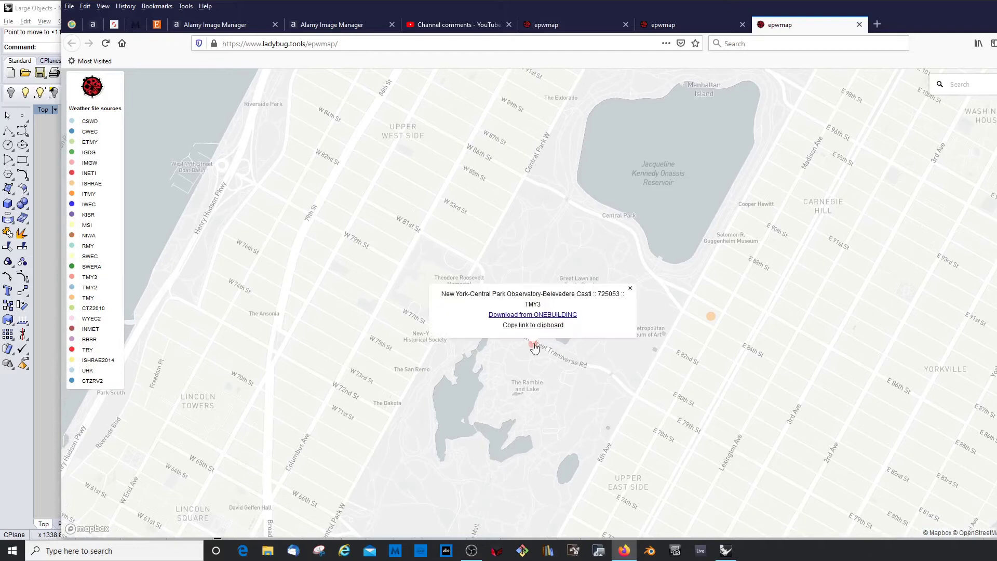
{"action": "left_click", "coordinate": [631, 289]}
{"action": "left_click", "coordinate": [505, 317]}
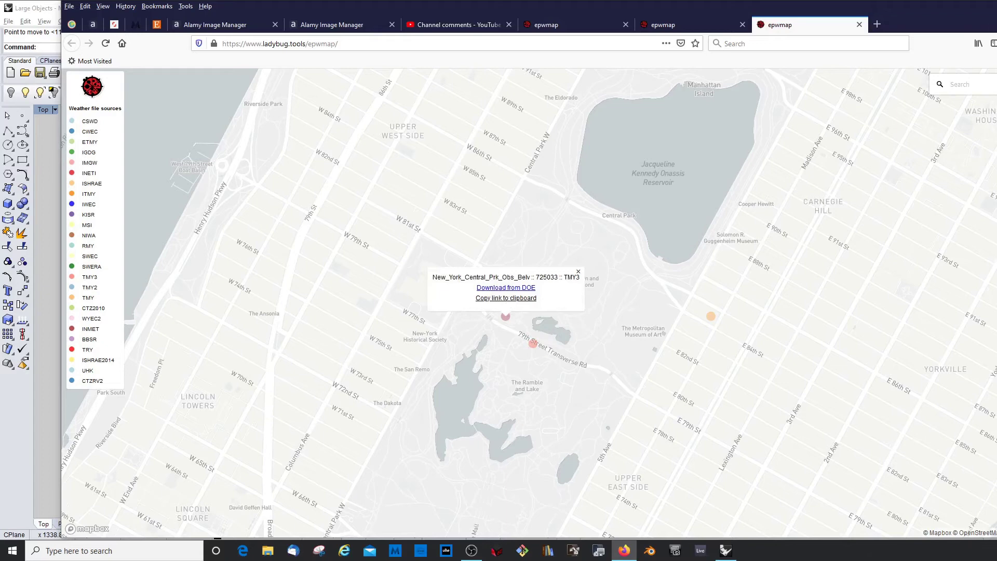
Switch back to Grasshopper and replace the duplicated URL panel's text with the copied energyplus.net link for USA_NY_New.York-Central.Park.725033_TMY3
{"action": "key", "text": "alt+Tab"}
{"action": "scroll", "coordinate": [689, 375], "scroll_direction": "up", "scroll_amount": 3}
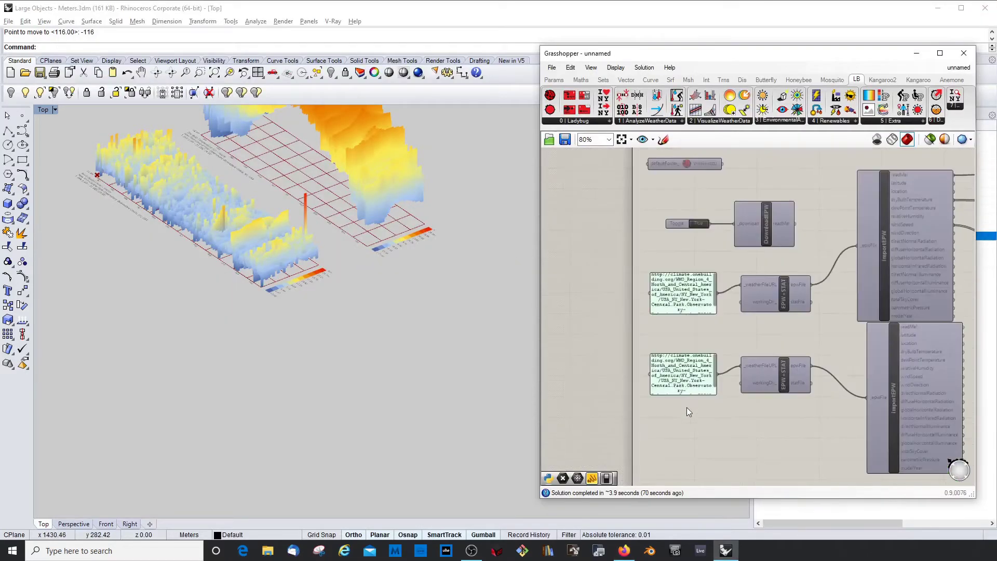
{"action": "double_click", "coordinate": [690, 383]}
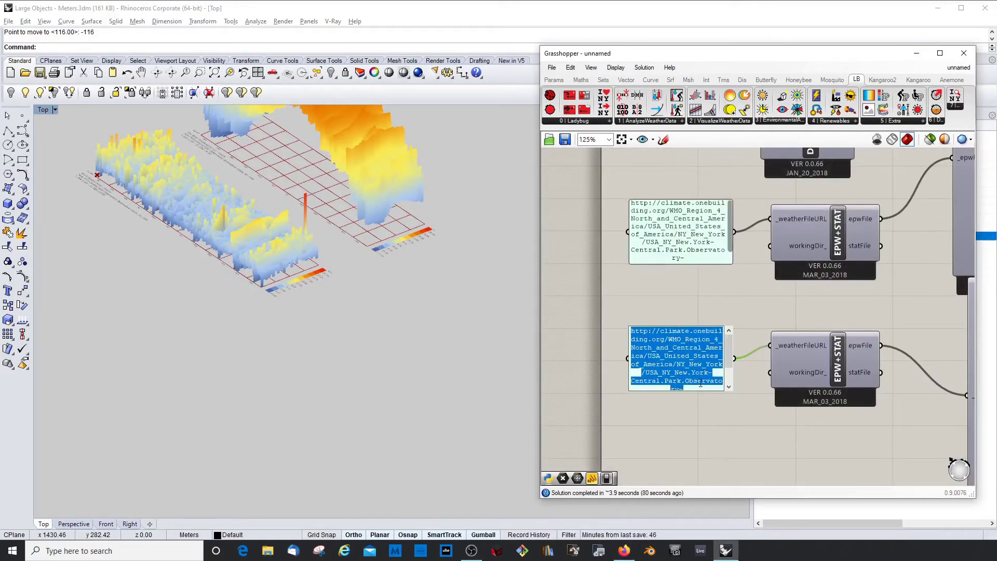
{"action": "key", "text": "BackSpace"}
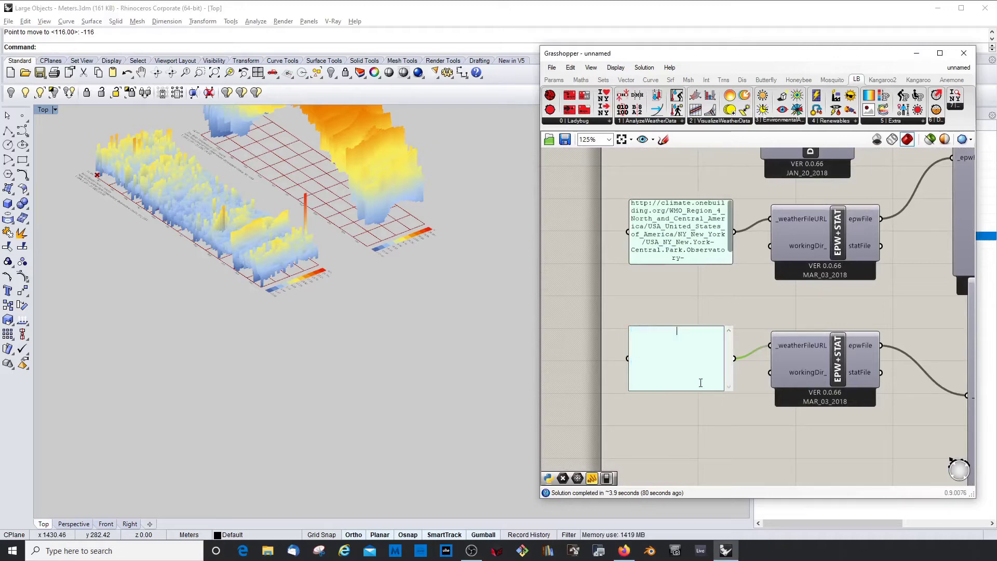
{"action": "type", "text": "https://energyplus.net/weather-download/north_and_central_america_wmo_region_4/USA/NY/USA_NY_New.York-Central.Park.725033_TMY3/all"}
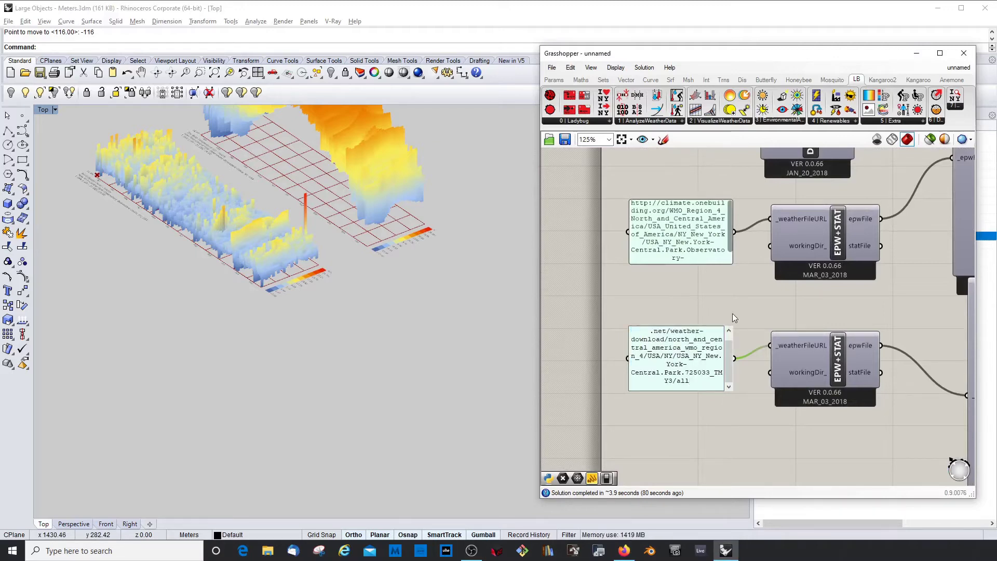
Reposition the duplicated importEPW component so it sits aligned with a small gap below the original
{"action": "scroll", "coordinate": [727, 312], "scroll_direction": "down", "scroll_amount": 2}
{"action": "scroll", "coordinate": [714, 324], "scroll_direction": "down", "scroll_amount": 4}
{"action": "scroll", "coordinate": [763, 311], "scroll_direction": "up", "scroll_amount": 5}
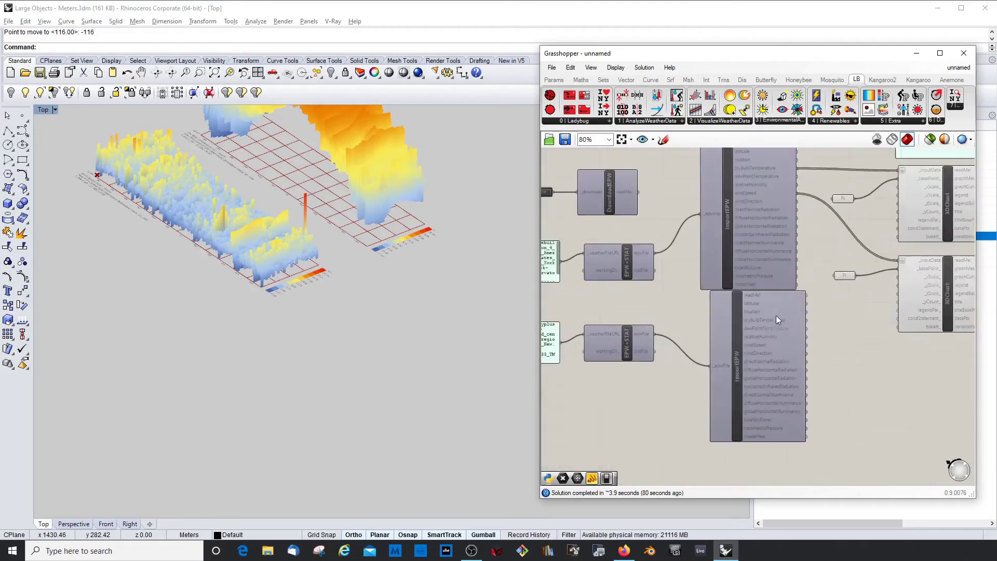
{"action": "left_click_drag", "start_coordinate": [768, 325], "coordinate": [755, 335]}
{"action": "right_click_drag", "start_coordinate": [641, 376], "coordinate": [700, 353]}
Duplicate the wind speed 3DChart with its Point parameter below the original and feed its _inputData from the second importEPW's windSpeed output
{"action": "scroll", "coordinate": [727, 333], "scroll_direction": "down", "scroll_amount": 2}
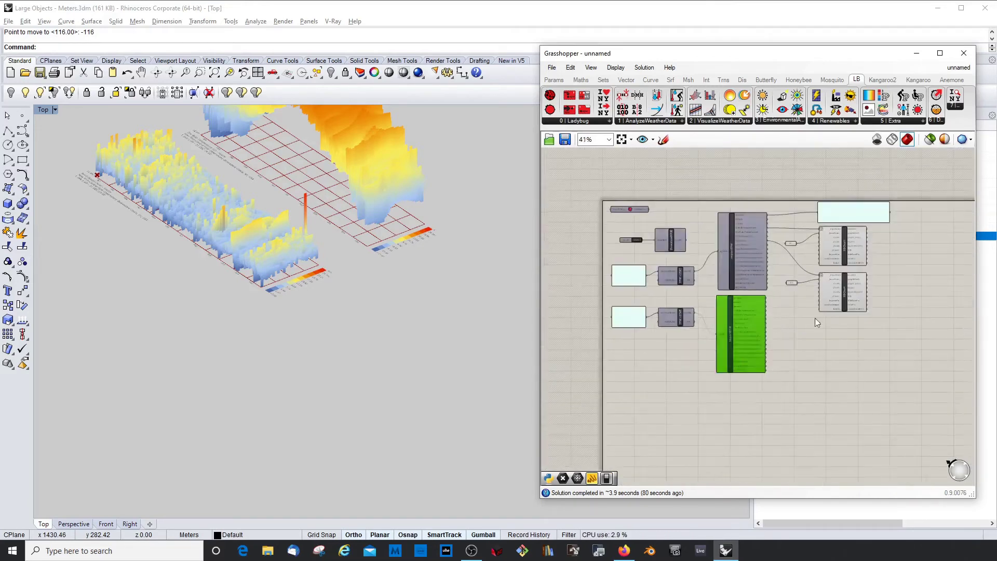
{"action": "scroll", "coordinate": [814, 318], "scroll_direction": "up", "scroll_amount": 2}
{"action": "left_click", "coordinate": [851, 281]}
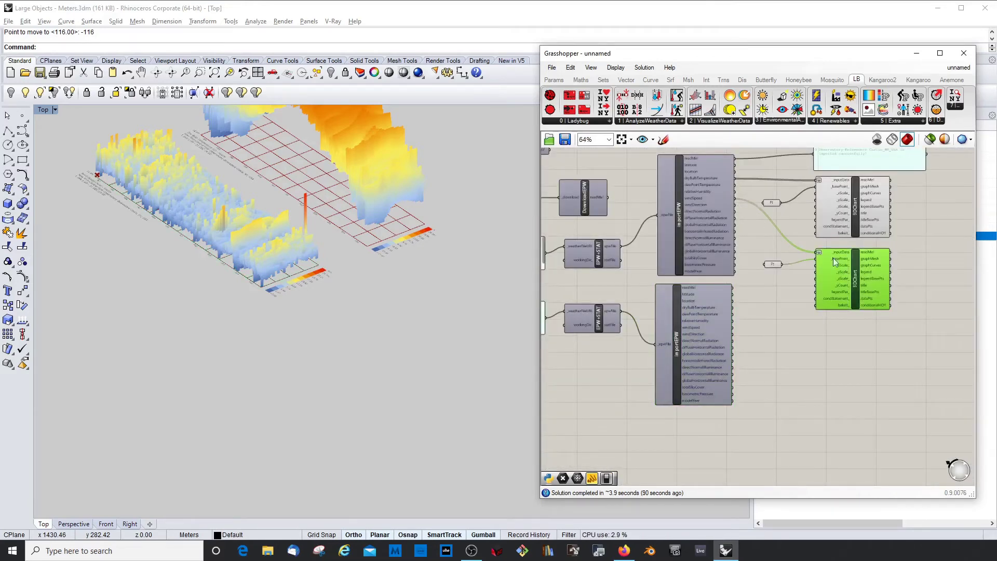
{"action": "left_click", "coordinate": [773, 264], "text": "shift"}
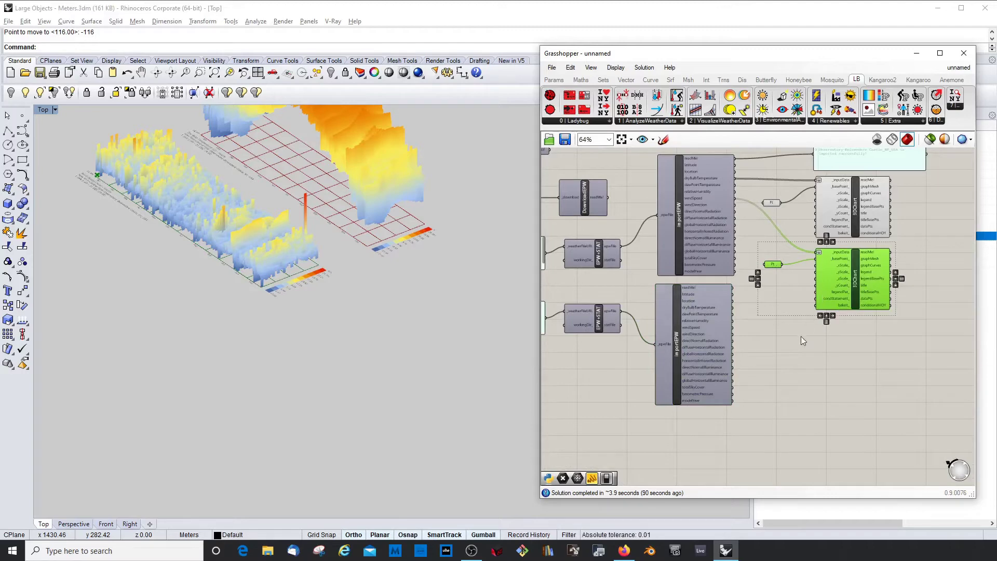
{"action": "left_click", "coordinate": [817, 384]}
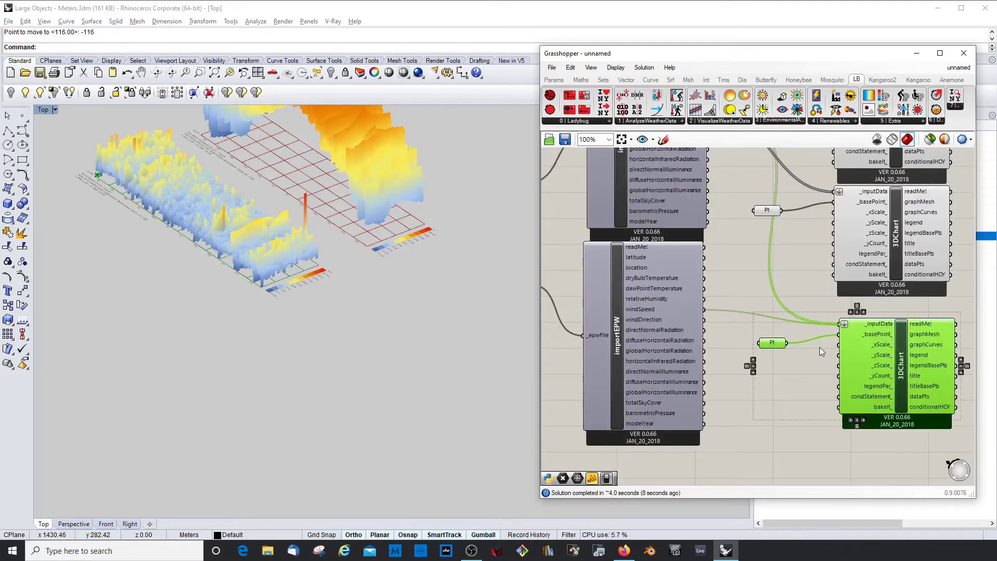
{"action": "scroll", "coordinate": [819, 347], "scroll_direction": "down", "scroll_amount": 2}
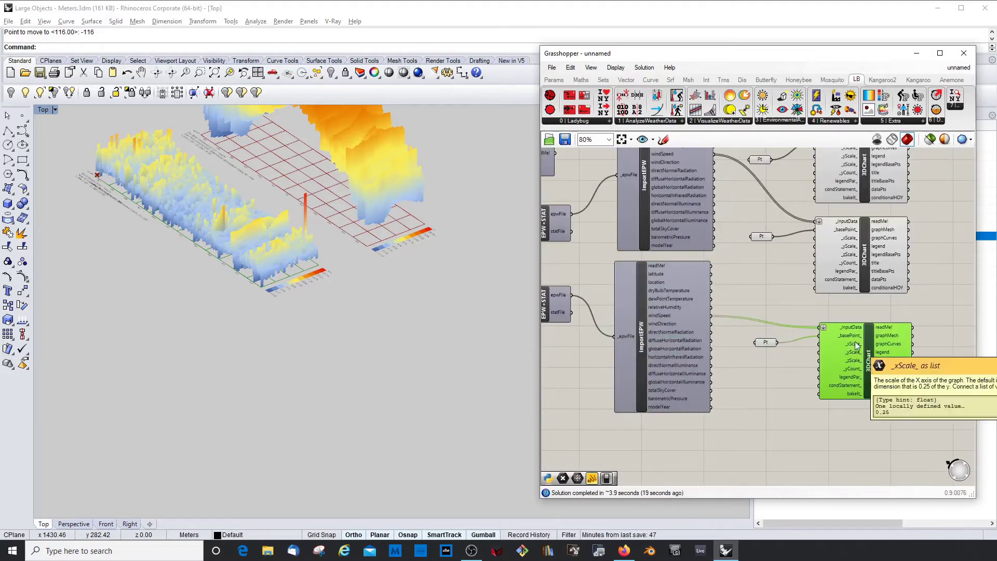
Turn off the preview of the original wind speed 3DChart and of the dry bulb temperature 3DChart
{"action": "left_click_drag", "start_coordinate": [875, 359], "coordinate": [870, 253], "text": "alt"}
{"action": "right_click", "coordinate": [870, 253]}
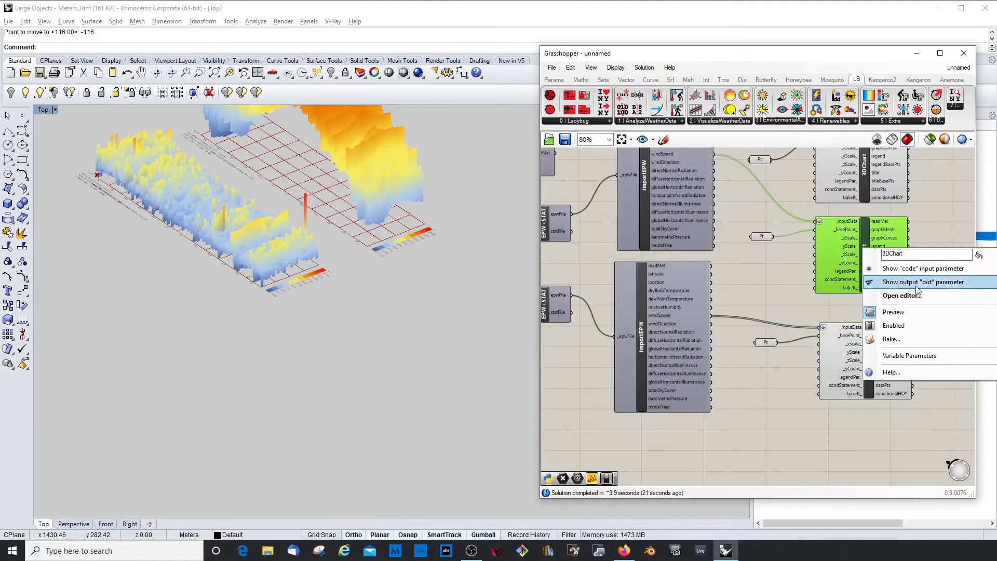
{"action": "left_click", "coordinate": [907, 313]}
{"action": "left_click", "coordinate": [781, 294]}
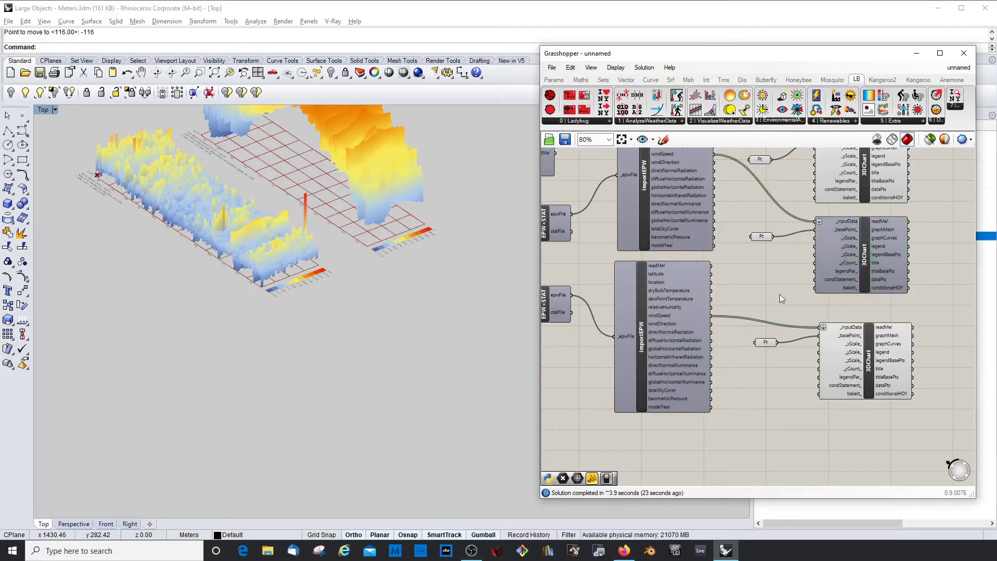
{"action": "scroll", "coordinate": [781, 293], "scroll_direction": "down", "scroll_amount": 3}
{"action": "scroll", "coordinate": [811, 262], "scroll_direction": "up", "scroll_amount": 3}
{"action": "left_click", "coordinate": [839, 208]}
{"action": "right_click", "coordinate": [840, 208]}
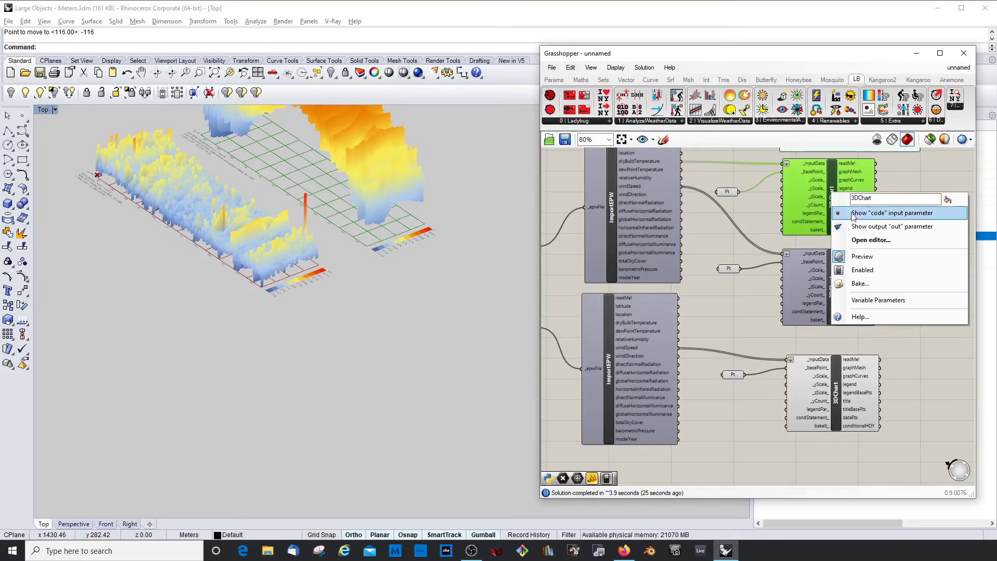
{"action": "left_click", "coordinate": [868, 260]}
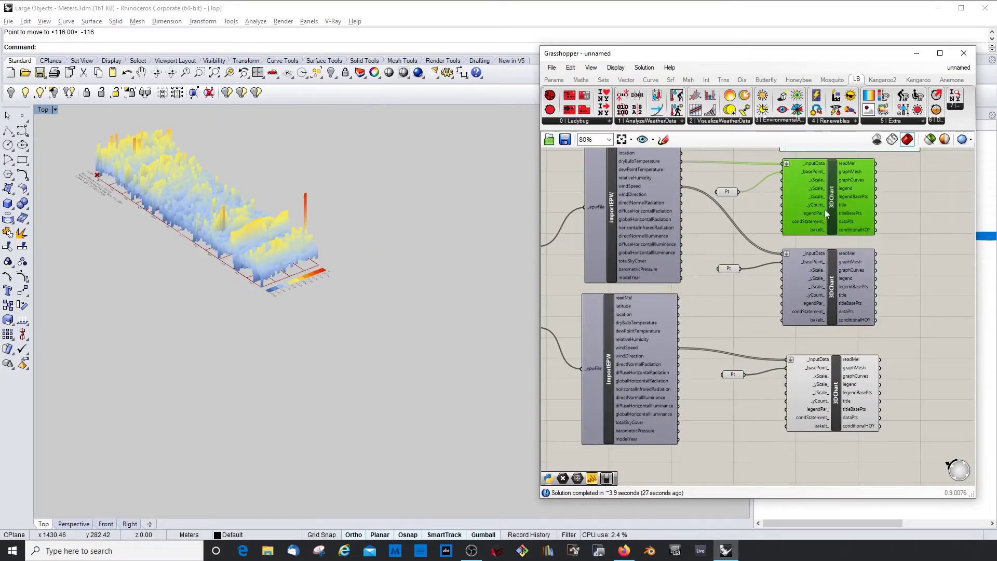
Examine the wind speed chart from the second weather file, and turn off the preview of its 3DChart
{"action": "right_click_drag", "start_coordinate": [192, 231], "coordinate": [264, 198]}
{"action": "scroll", "coordinate": [299, 238], "scroll_direction": "down", "scroll_amount": 6}
{"action": "scroll", "coordinate": [273, 306], "scroll_direction": "up", "scroll_amount": 7}
{"action": "scroll", "coordinate": [263, 199], "scroll_direction": "up", "scroll_amount": 2}
{"action": "right_click", "coordinate": [827, 276]}
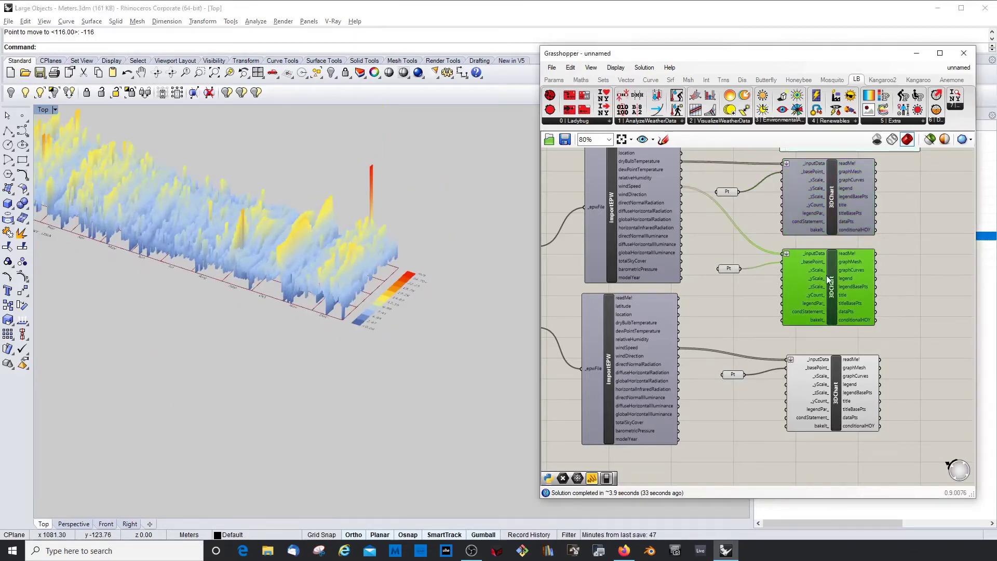
{"action": "left_click", "coordinate": [830, 397]}
{"action": "right_click", "coordinate": [838, 391]}
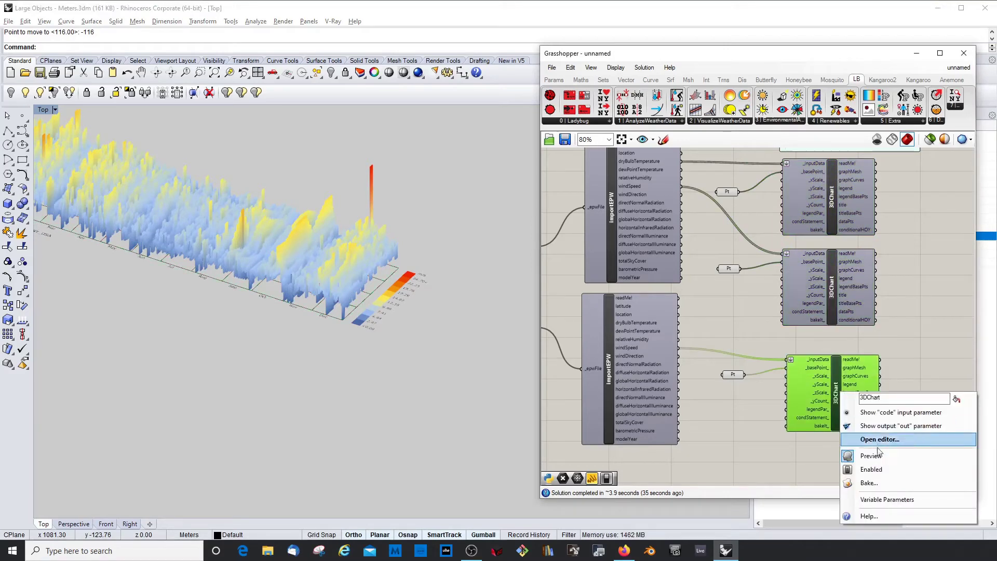
{"action": "left_click", "coordinate": [877, 455]}
Turn the original wind speed 3DChart's preview back on and examine its chart, title and legend for comparison
{"action": "right_click", "coordinate": [837, 296]}
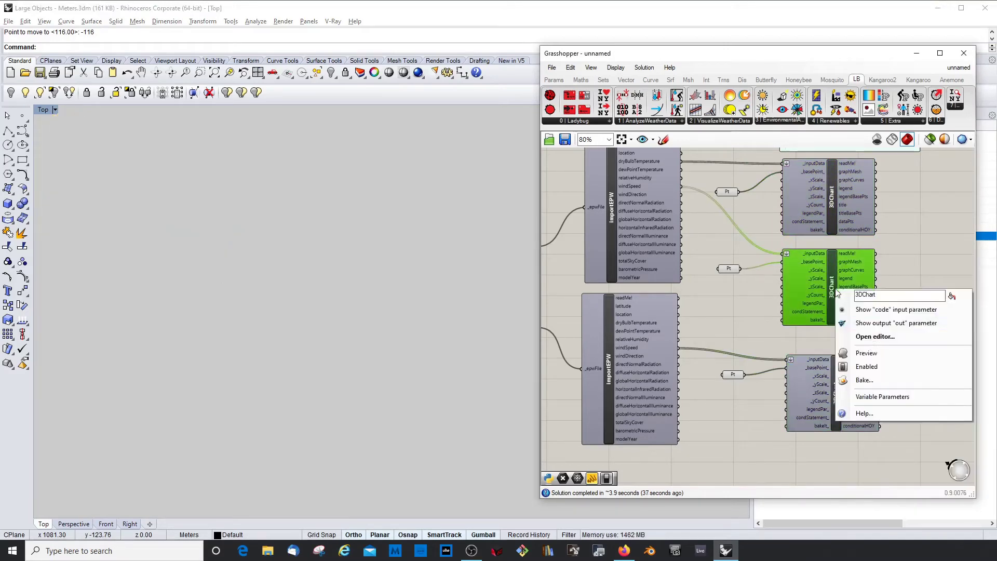
{"action": "left_click", "coordinate": [881, 351]}
{"action": "right_click_drag", "start_coordinate": [296, 278], "coordinate": [287, 297]}
{"action": "scroll", "coordinate": [288, 297], "scroll_direction": "down", "scroll_amount": 7}
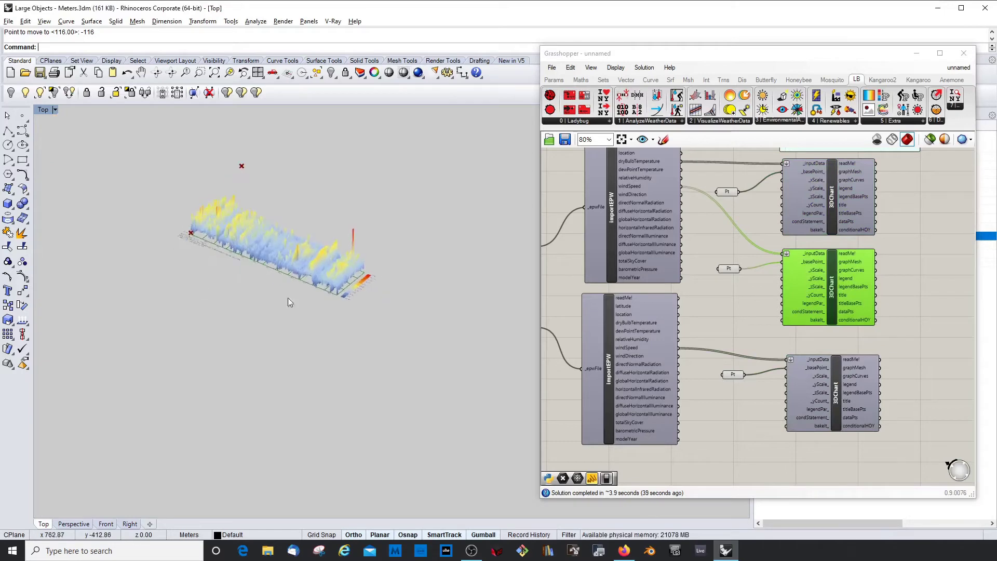
{"action": "scroll", "coordinate": [297, 217], "scroll_direction": "up", "scroll_amount": 7}
{"action": "right_click_drag", "start_coordinate": [327, 265], "coordinate": [332, 228]}
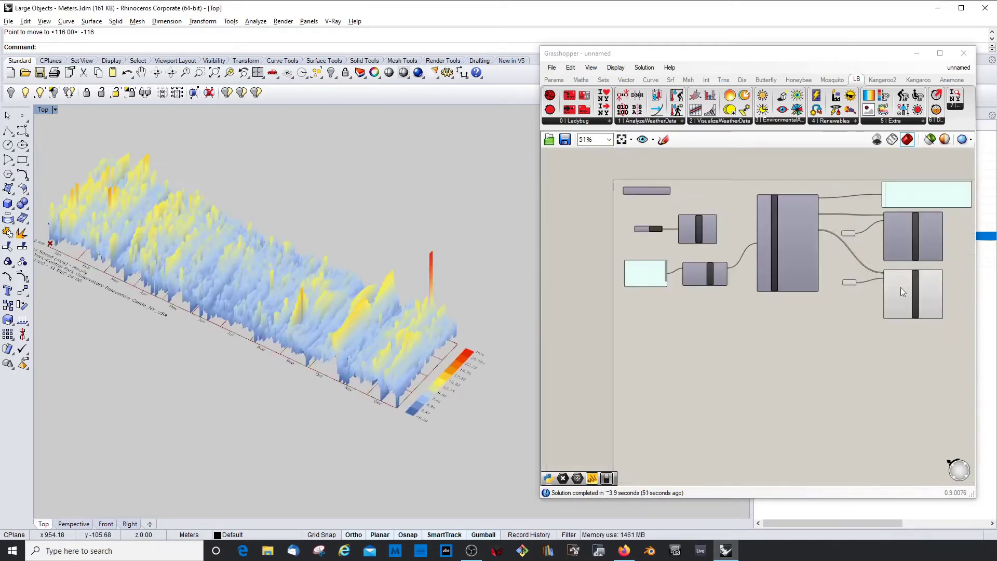
Turn the dry bulb temperature 3DChart's preview back on so both original charts are displayed
{"action": "left_click", "coordinate": [900, 288]}
{"action": "scroll", "coordinate": [906, 250], "scroll_direction": "up", "scroll_amount": 5}
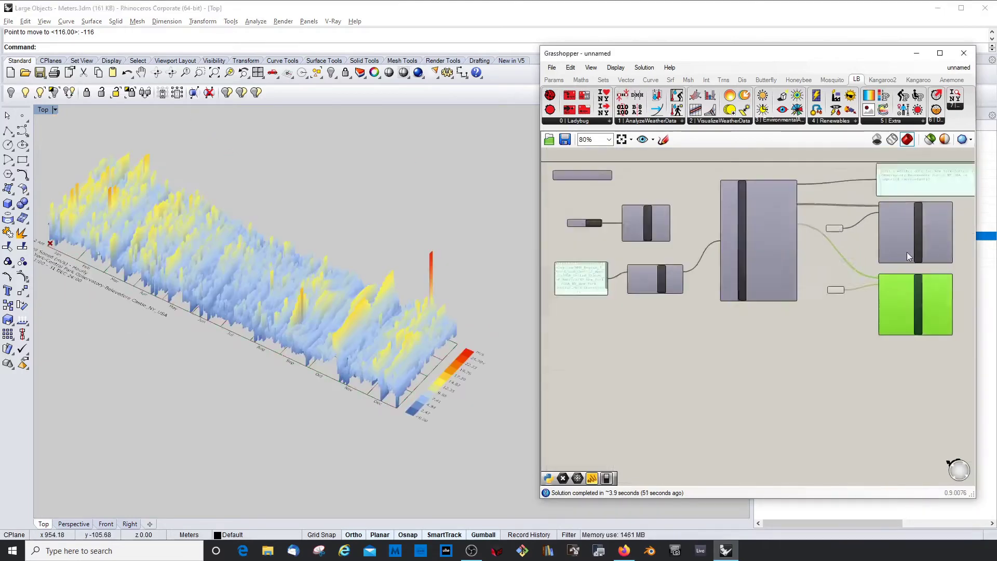
{"action": "scroll", "coordinate": [736, 237], "scroll_direction": "down", "scroll_amount": 4}
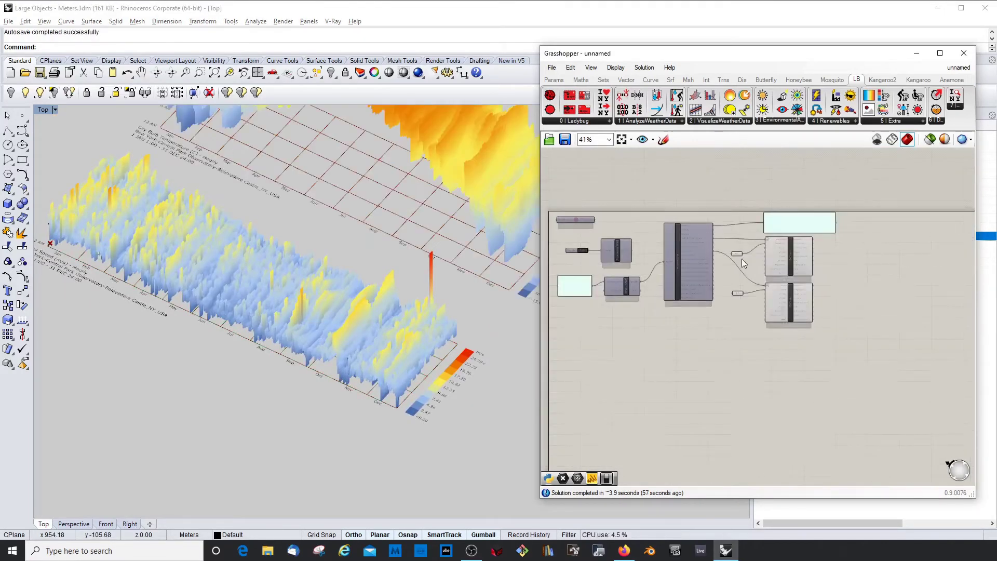
{"action": "right_click_drag", "start_coordinate": [763, 251], "coordinate": [776, 249]}
Examine the 3DChart's condStatement_ input description and review the definition back to the weather file URL panel
{"action": "scroll", "coordinate": [780, 253], "scroll_direction": "up", "scroll_amount": 5}
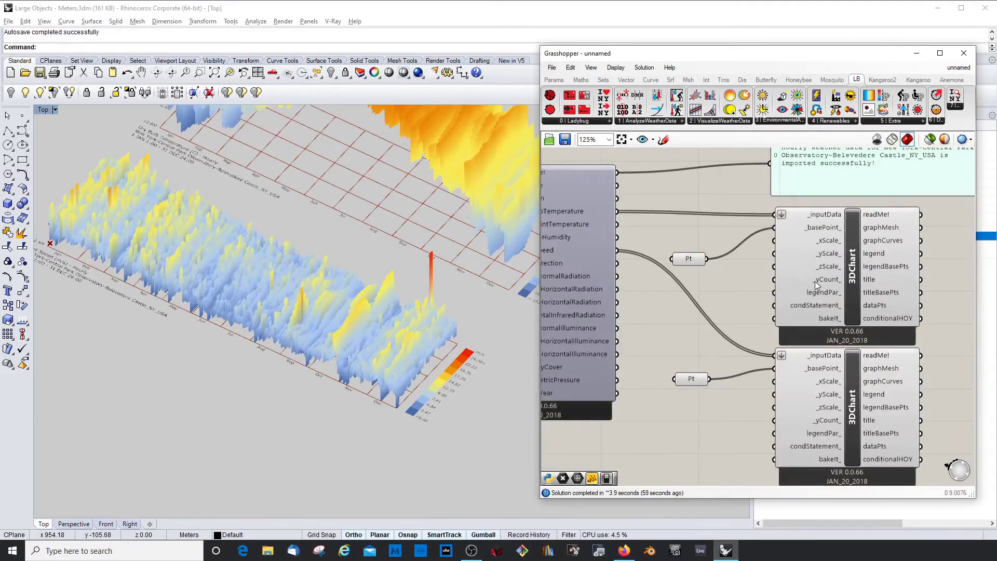
{"action": "mouse_move", "coordinate": [814, 307]}
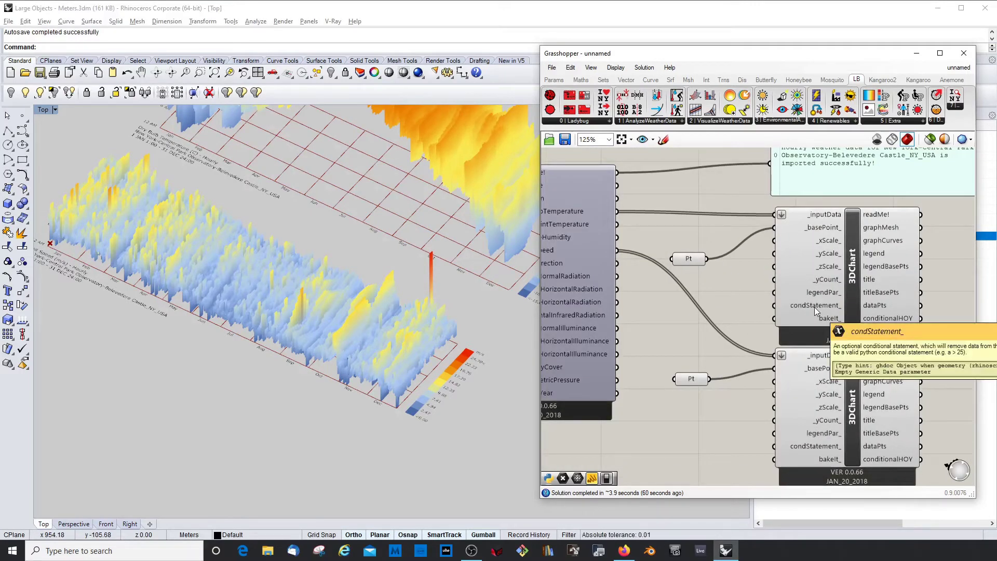
{"action": "scroll", "coordinate": [799, 257], "scroll_direction": "down", "scroll_amount": 5}
{"action": "scroll", "coordinate": [779, 281], "scroll_direction": "up", "scroll_amount": 3}
{"action": "scroll", "coordinate": [815, 292], "scroll_direction": "down", "scroll_amount": 2}
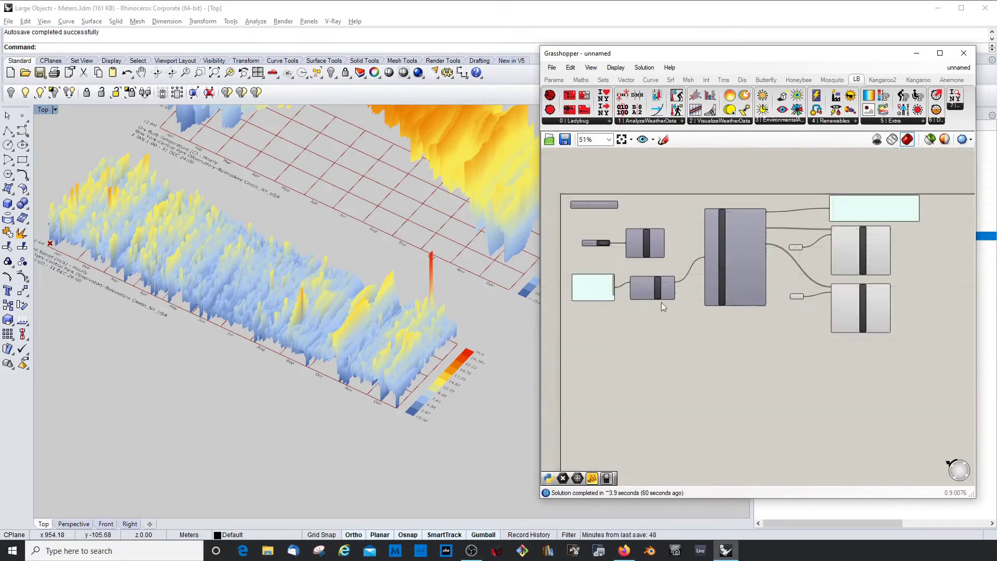
{"action": "scroll", "coordinate": [662, 302], "scroll_direction": "up", "scroll_amount": 2}
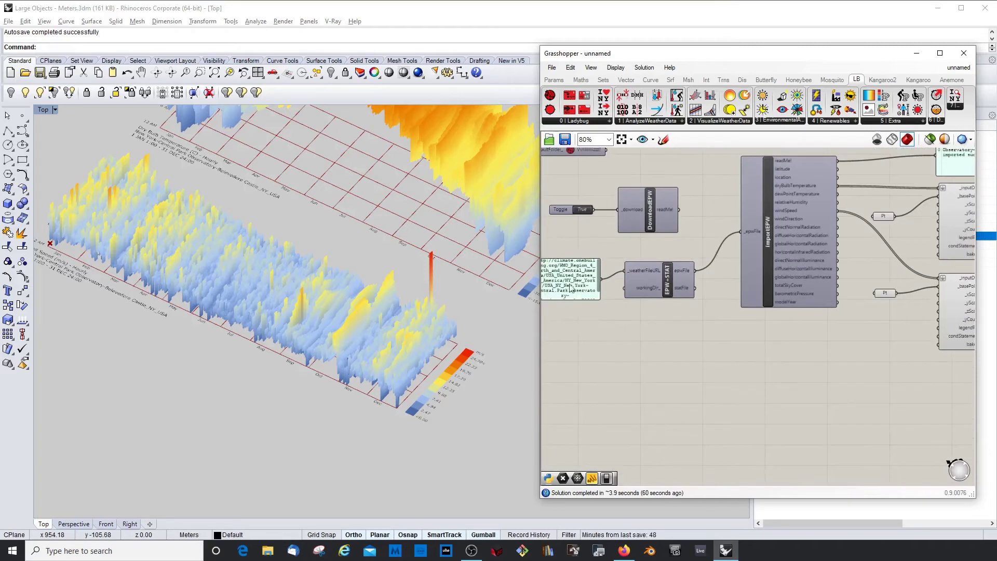
Add a blank panel beside the dry bulb temperature 3DChart and wire it into the chart's condStatement_ input
{"action": "double_click", "coordinate": [814, 374]}
{"action": "type", "text": "panel"}
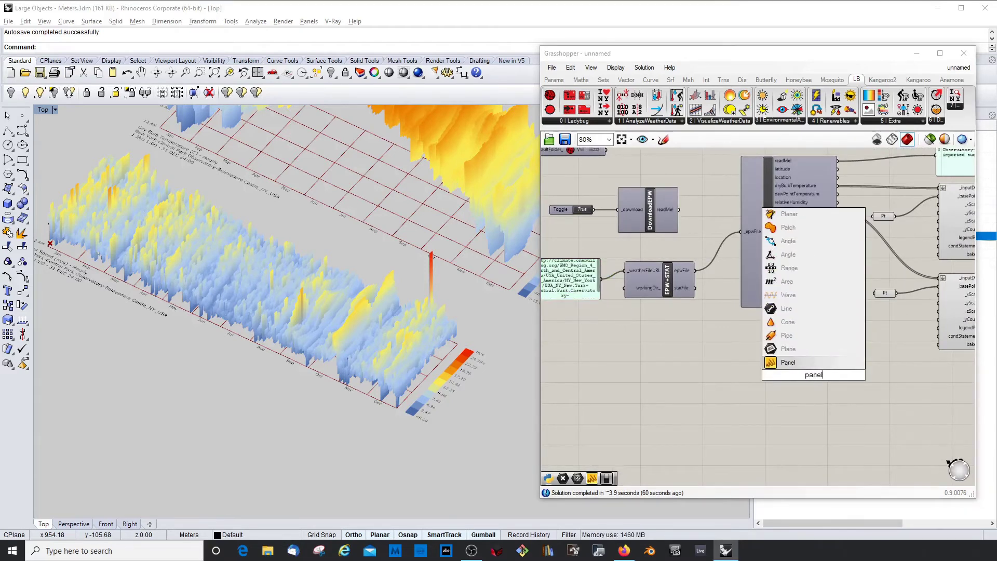
{"action": "left_click", "coordinate": [803, 364]}
{"action": "scroll", "coordinate": [730, 373], "scroll_direction": "down", "scroll_amount": 4}
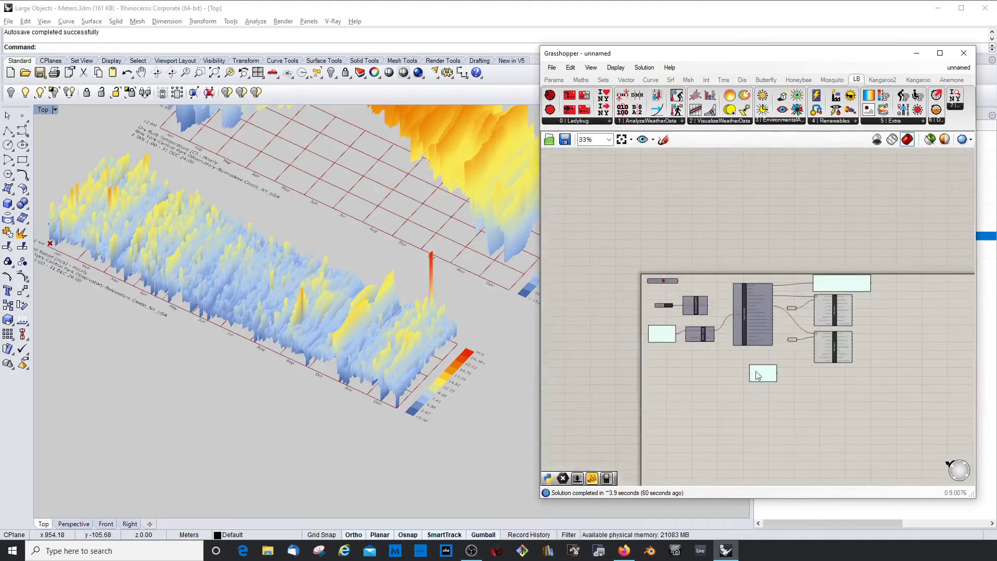
{"action": "scroll", "coordinate": [870, 339], "scroll_direction": "up", "scroll_amount": 4}
{"action": "left_click", "coordinate": [788, 275]}
{"action": "left_click_drag", "start_coordinate": [602, 421], "coordinate": [728, 299]}
{"action": "scroll", "coordinate": [711, 307], "scroll_direction": "up", "scroll_amount": 3}
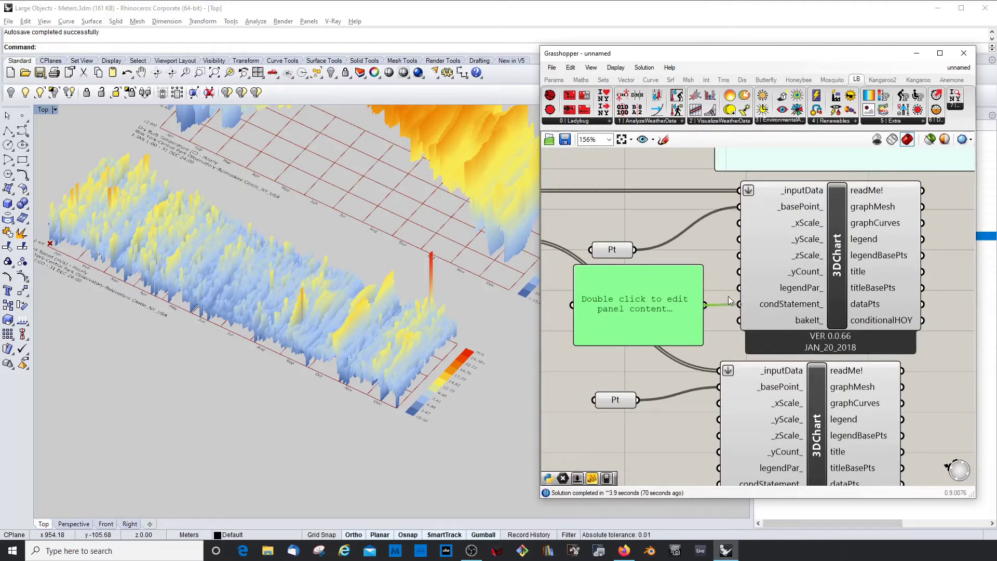
{"action": "scroll", "coordinate": [730, 296], "scroll_direction": "down", "scroll_amount": 3}
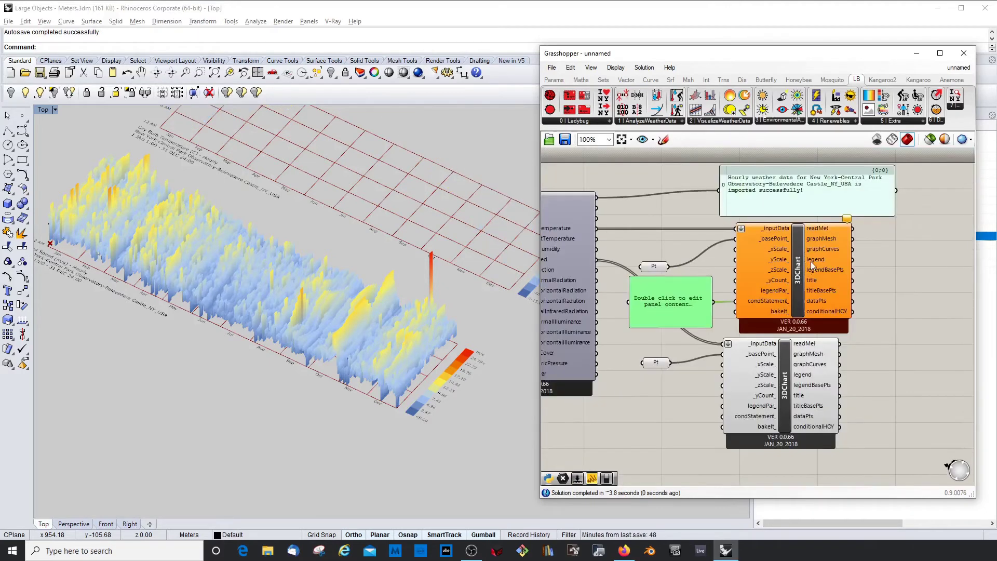
Enter the conditional statement a>25 in the panel feeding the dry bulb temperature 3DChart
{"action": "scroll", "coordinate": [809, 262], "scroll_direction": "up", "scroll_amount": 1}
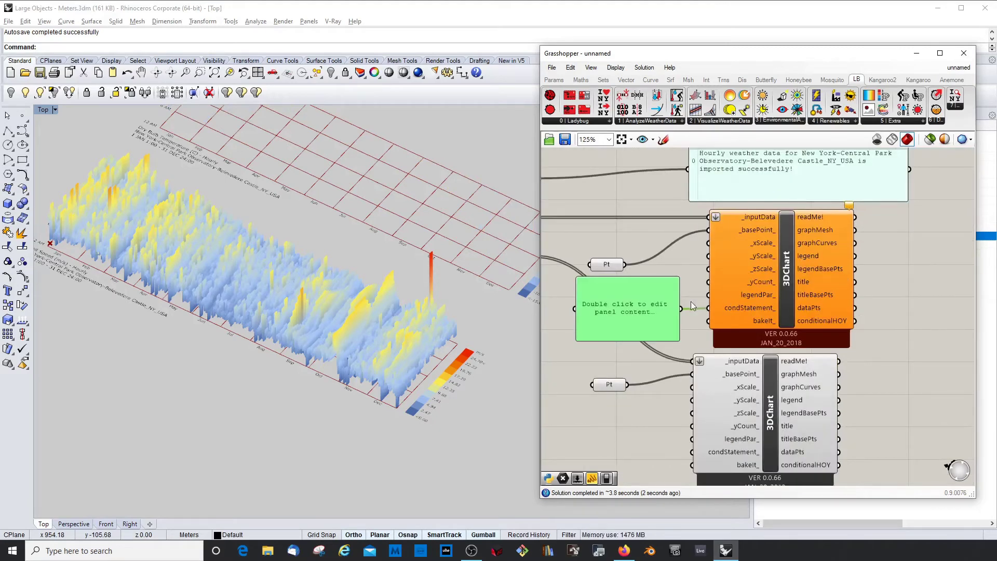
{"action": "double_click", "coordinate": [661, 310]}
{"action": "key", "text": "BackSpace"}
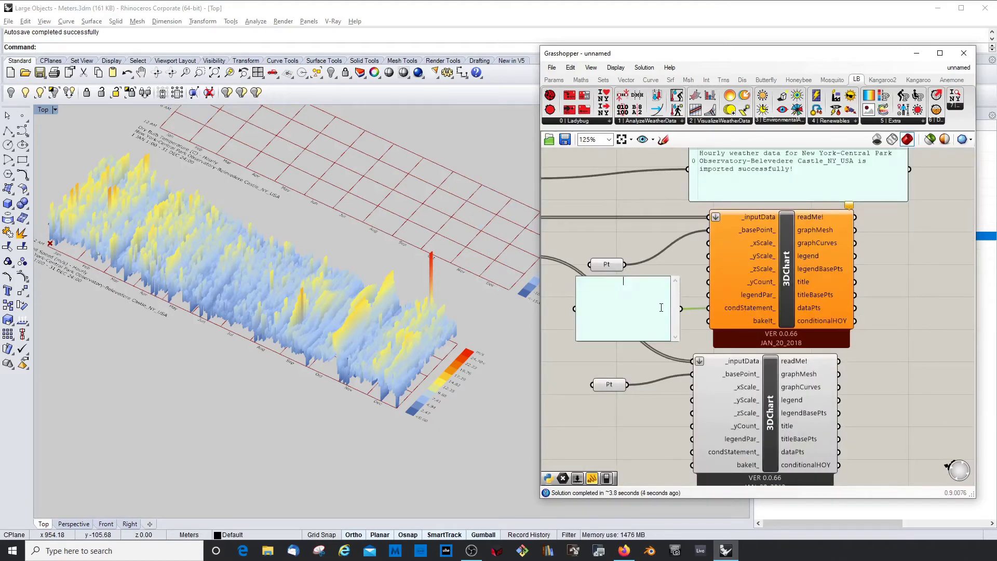
{"action": "type", "text": "a."}
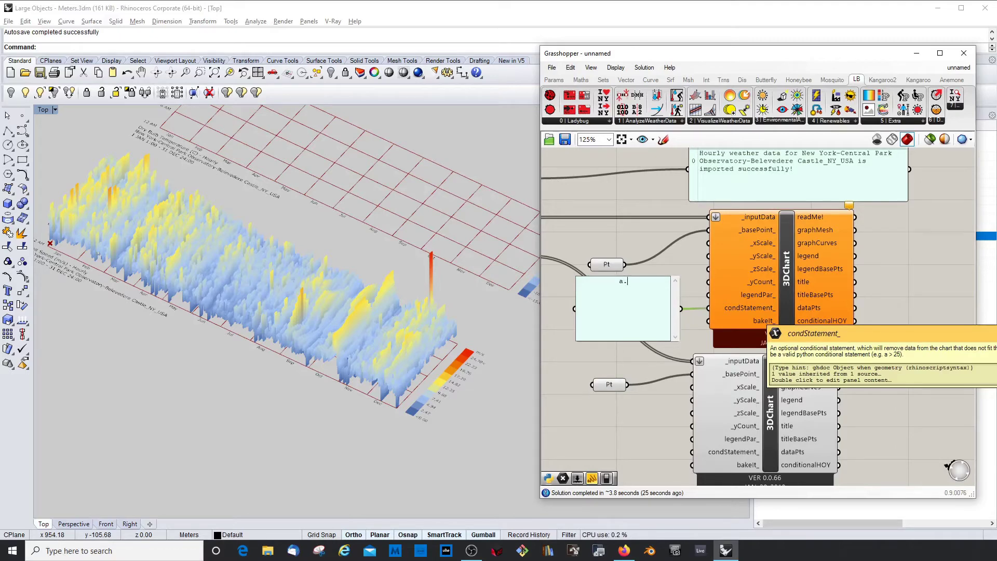
{"action": "key", "text": "BackSpace"}
{"action": "type", "text": "25"}
{"action": "key", "text": "Return"}
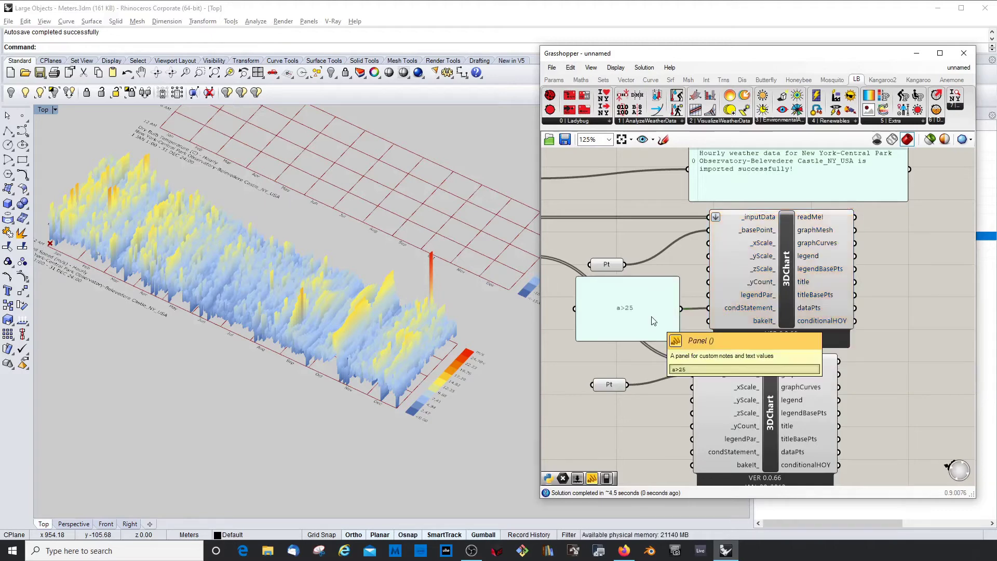
Examine the filtered dry bulb temperature chart in the viewport from several angles, alongside the wind speed chart
{"action": "scroll", "coordinate": [484, 301], "scroll_direction": "down", "scroll_amount": 6}
{"action": "right_click_drag", "start_coordinate": [403, 288], "coordinate": [445, 238], "text": "ctrl+shift"}
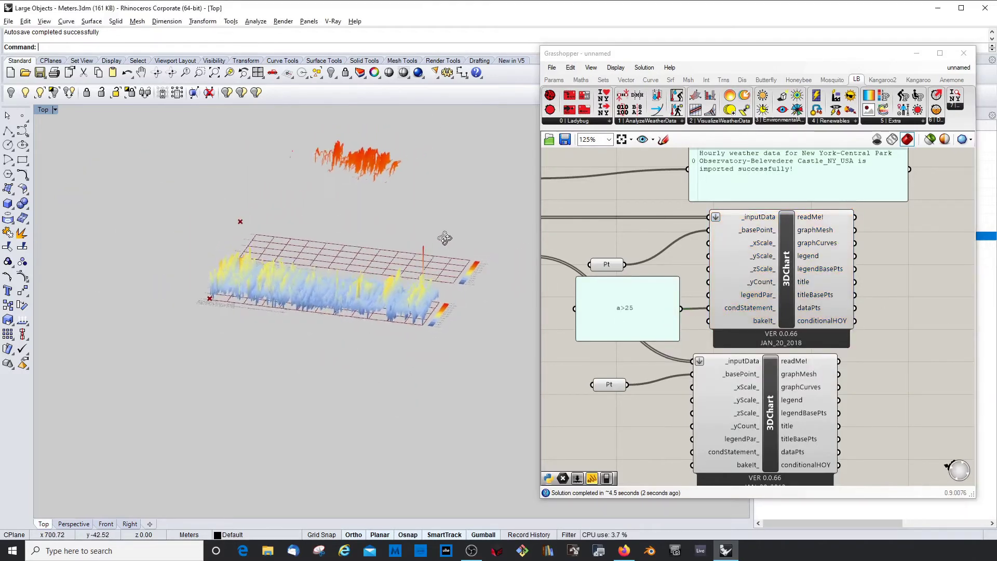
{"action": "scroll", "coordinate": [390, 165], "scroll_direction": "up", "scroll_amount": 11}
{"action": "right_click_drag", "start_coordinate": [386, 174], "coordinate": [338, 213]}
{"action": "scroll", "coordinate": [358, 220], "scroll_direction": "down", "scroll_amount": 8}
{"action": "scroll", "coordinate": [338, 213], "scroll_direction": "up", "scroll_amount": 5}
{"action": "left_click", "coordinate": [637, 310]}
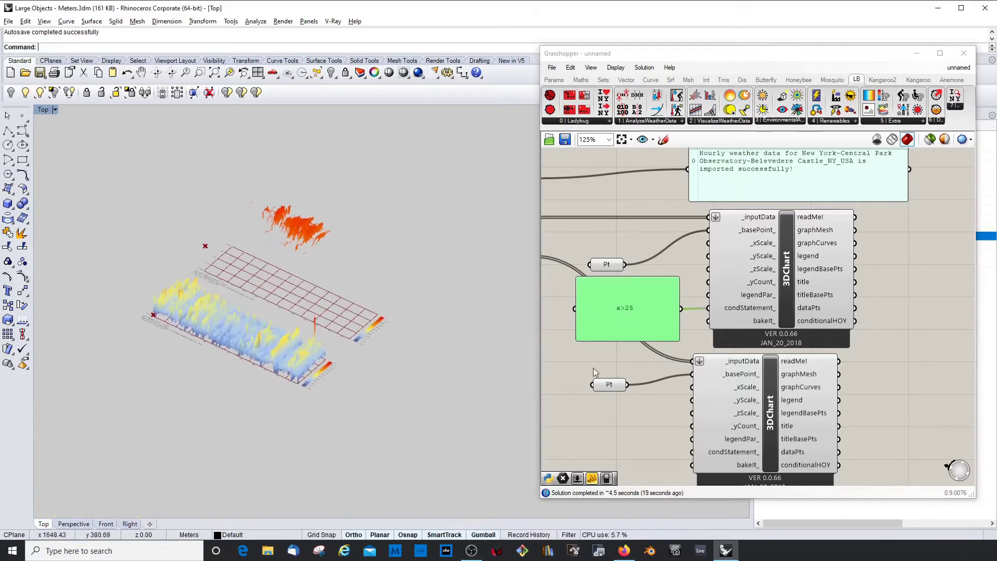
{"action": "left_click", "coordinate": [594, 371]}
{"action": "right_click_drag", "start_coordinate": [594, 372], "coordinate": [563, 347]}
{"action": "right_click_drag", "start_coordinate": [333, 358], "coordinate": [351, 393]}
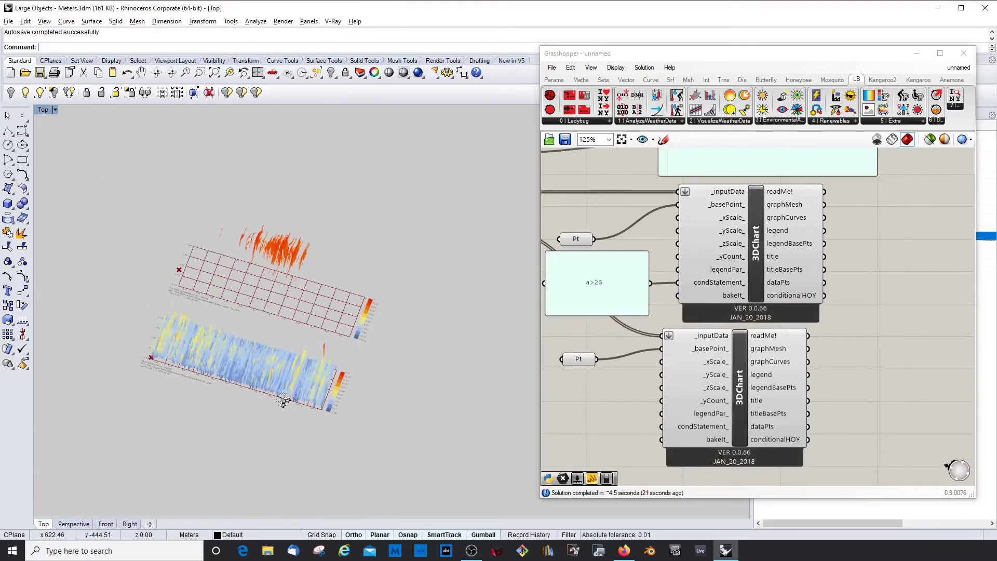
Inspect the wind speed chart's m/s legend to judge a suitable threshold for filtering
{"action": "scroll", "coordinate": [379, 373], "scroll_direction": "up", "scroll_amount": 15}
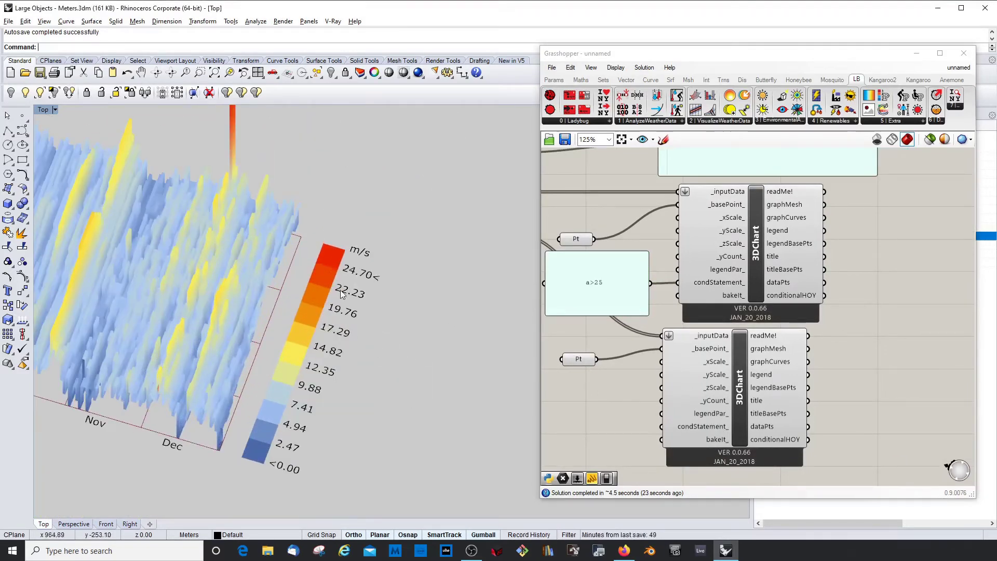
{"action": "scroll", "coordinate": [314, 384], "scroll_direction": "down", "scroll_amount": 2}
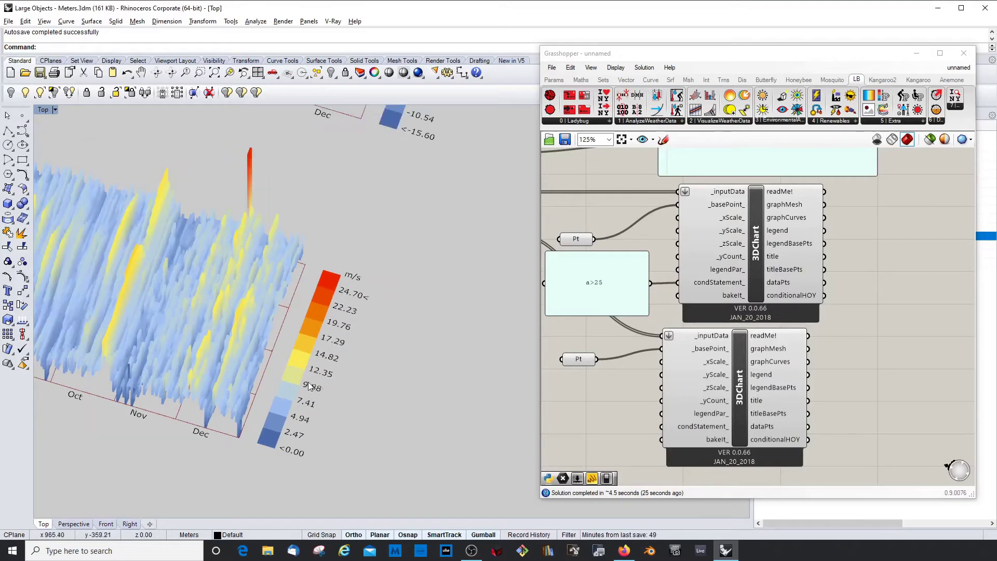
{"action": "mouse_move", "coordinate": [323, 383]}
{"action": "right_mouse_down"}
{"action": "mouse_move", "coordinate": [312, 344]}
{"action": "mouse_move", "coordinate": [308, 381]}
{"action": "right_mouse_up"}
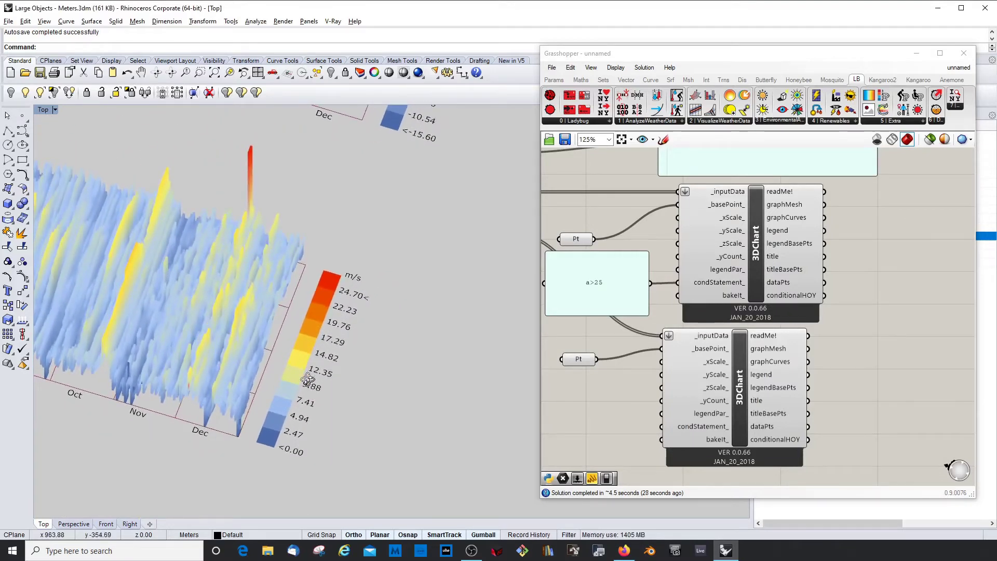
{"action": "scroll", "coordinate": [308, 381], "scroll_direction": "up", "scroll_amount": 3}
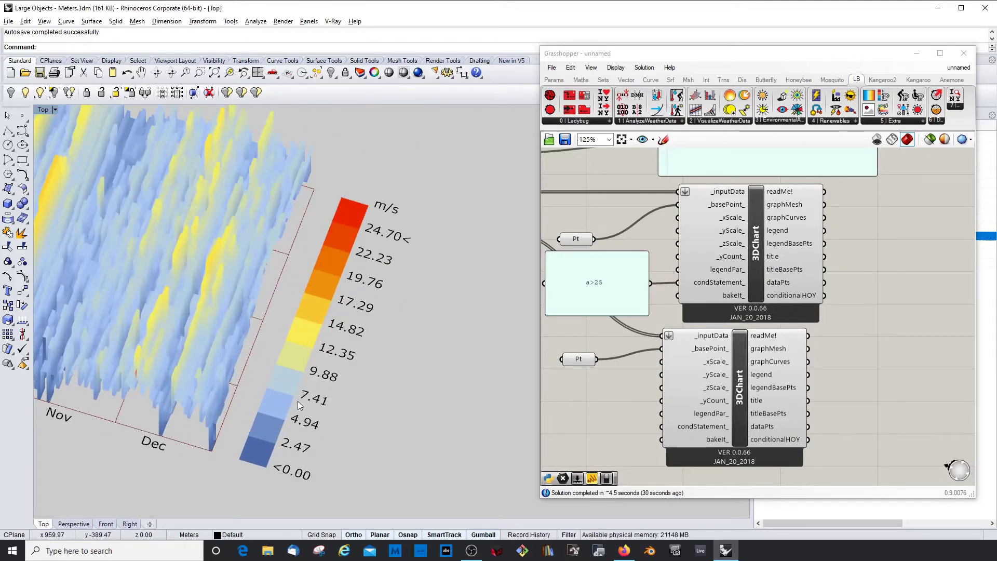
{"action": "scroll", "coordinate": [314, 402], "scroll_direction": "down", "scroll_amount": 5}
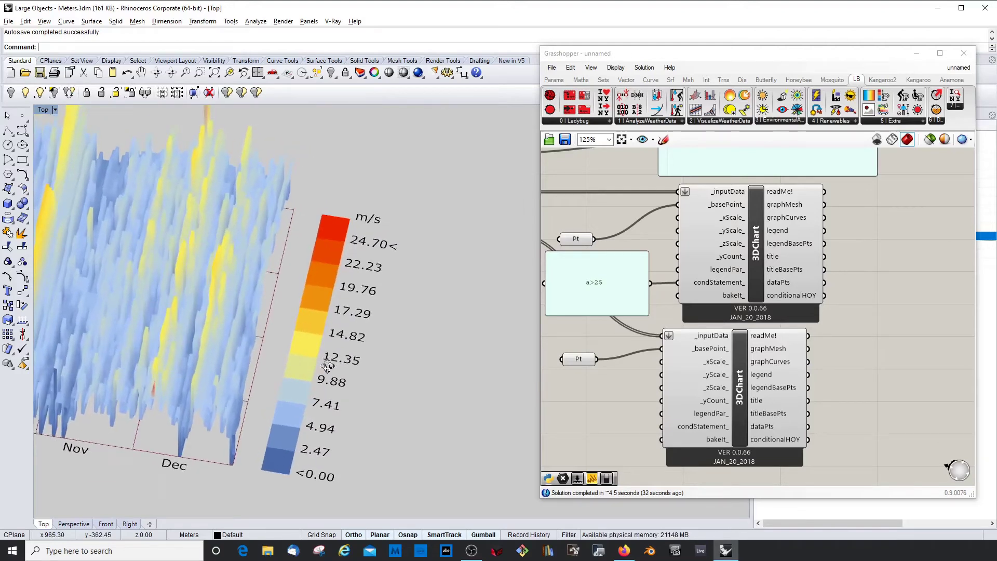
{"action": "right_click_drag", "start_coordinate": [236, 269], "coordinate": [228, 275], "text": "ctrl+shift"}
Duplicate the a>25 panel below, shift the wind speed 3DChart aside, and wire the copy into its condStatement_ input
{"action": "left_click", "coordinate": [634, 375]}
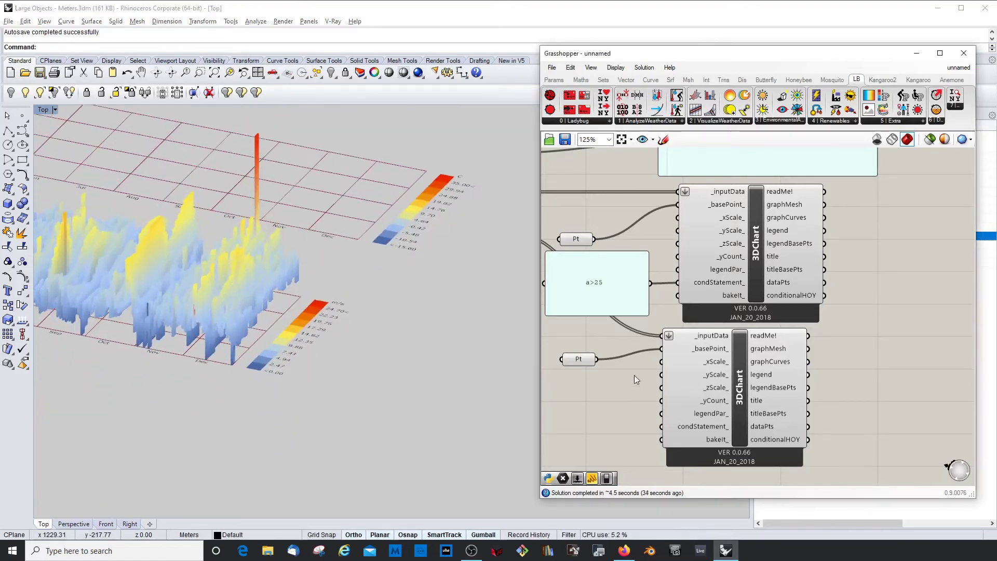
{"action": "left_click", "coordinate": [607, 294]}
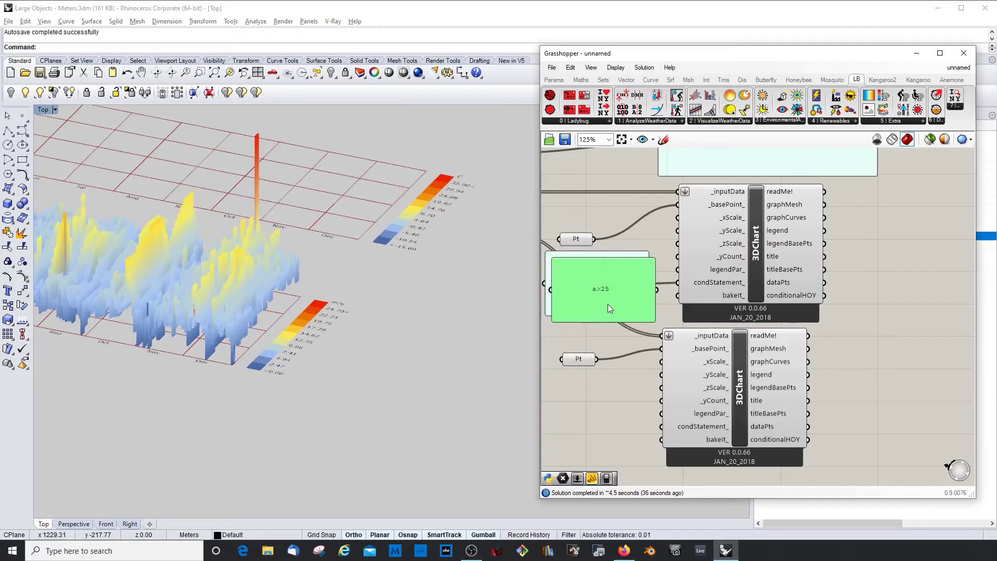
{"action": "left_click_drag", "start_coordinate": [607, 304], "coordinate": [604, 415], "text": "alt"}
{"action": "left_click", "coordinate": [727, 396]}
{"action": "left_click_drag", "start_coordinate": [727, 397], "coordinate": [734, 403]}
{"action": "left_click_drag", "start_coordinate": [621, 395], "coordinate": [717, 425]}
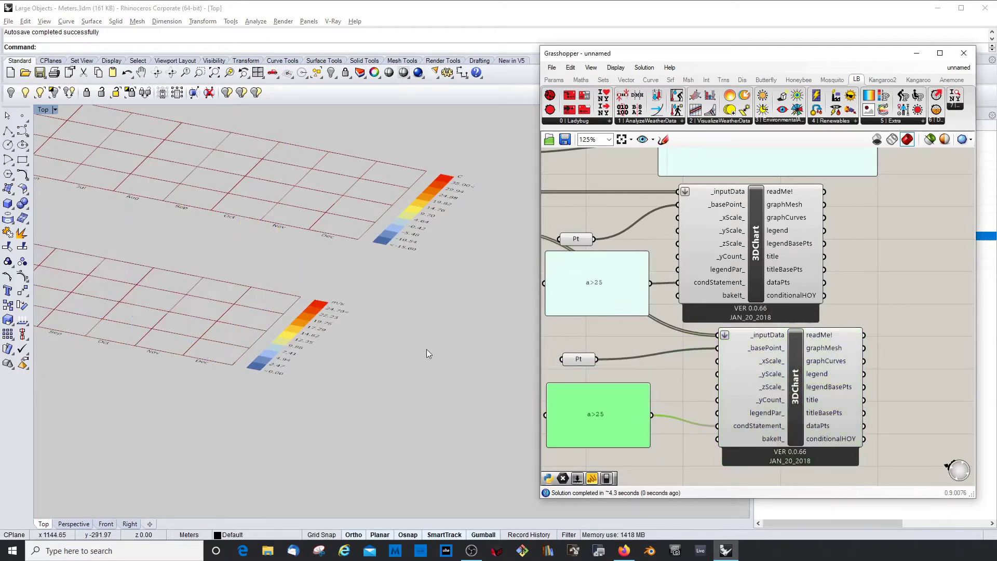
Change the wind speed chart's conditional statement to a<9
{"action": "double_click", "coordinate": [607, 420]}
{"action": "left_click", "coordinate": [601, 387]}
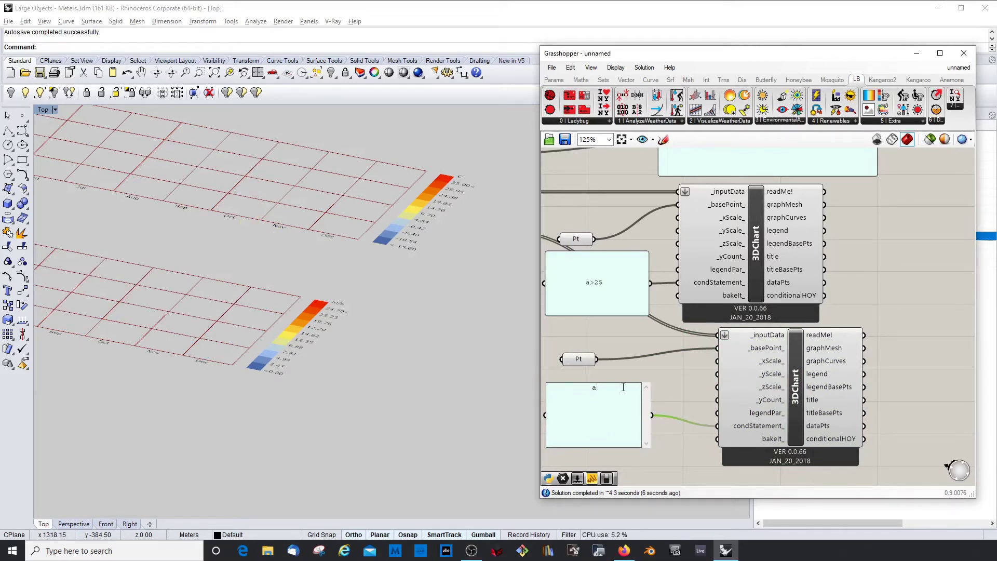
{"action": "type", "text": "."}
{"action": "key", "text": "BackSpace"}
{"action": "type", "text": "<9"}
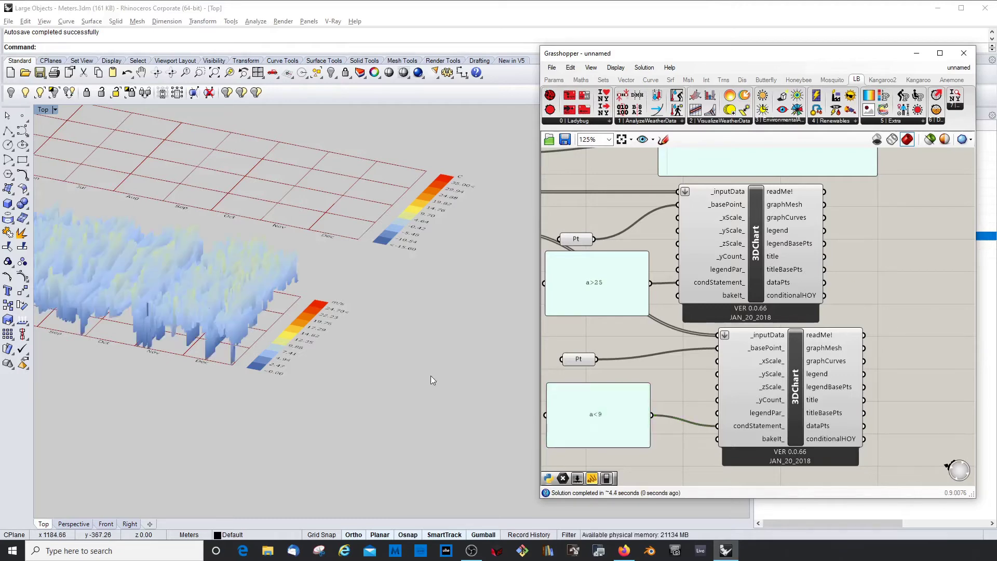
Examine the filtered wind speed chart from several angles and check its colours against the m/s legend
{"action": "scroll", "coordinate": [443, 358], "scroll_direction": "down", "scroll_amount": 8}
{"action": "scroll", "coordinate": [400, 362], "scroll_direction": "up", "scroll_amount": 6}
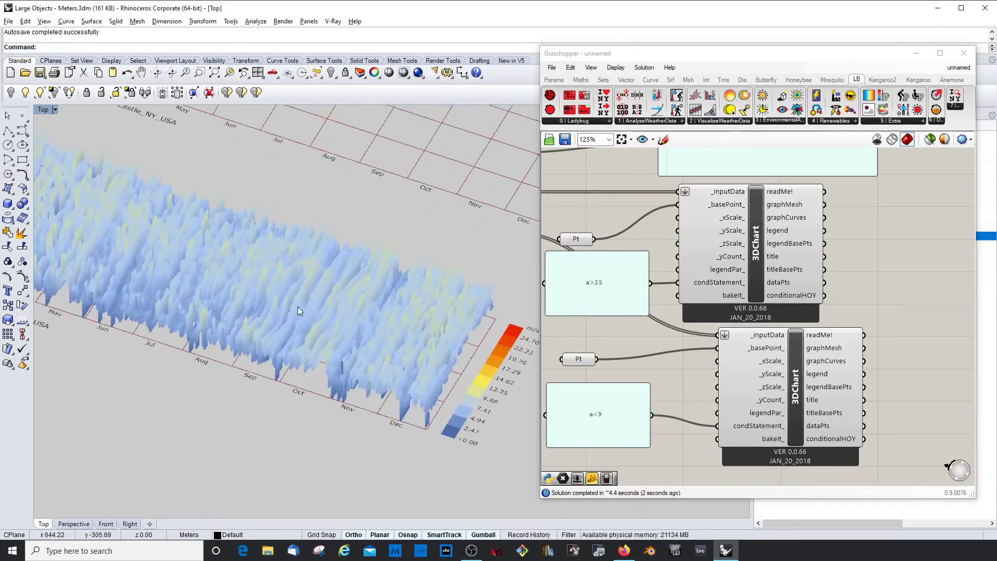
{"action": "scroll", "coordinate": [297, 384], "scroll_direction": "down", "scroll_amount": 6}
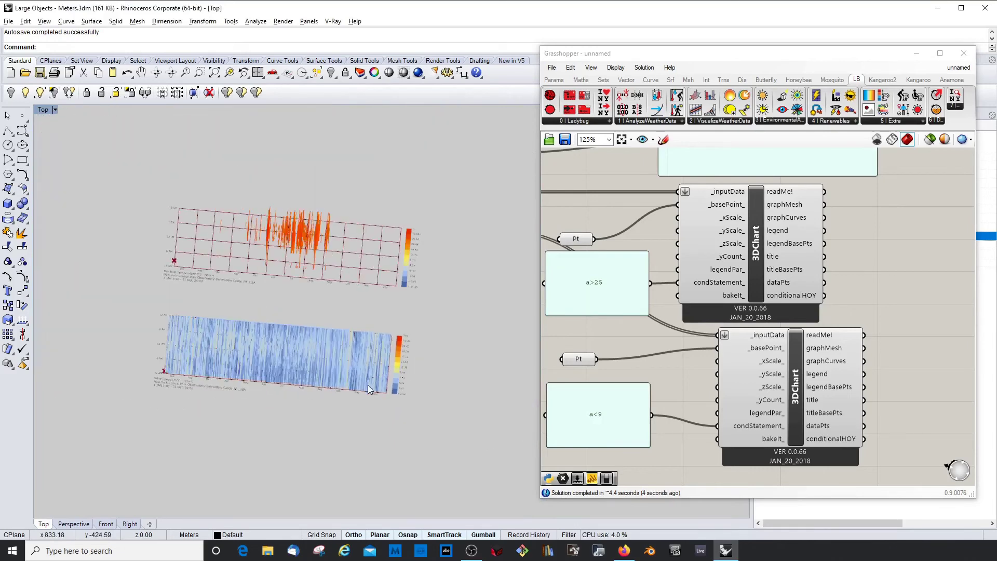
{"action": "scroll", "coordinate": [297, 384], "scroll_direction": "up", "scroll_amount": 3}
{"action": "right_click_drag", "start_coordinate": [296, 384], "coordinate": [283, 322], "text": "ctrl+shift"}
{"action": "scroll", "coordinate": [307, 337], "scroll_direction": "down", "scroll_amount": 5}
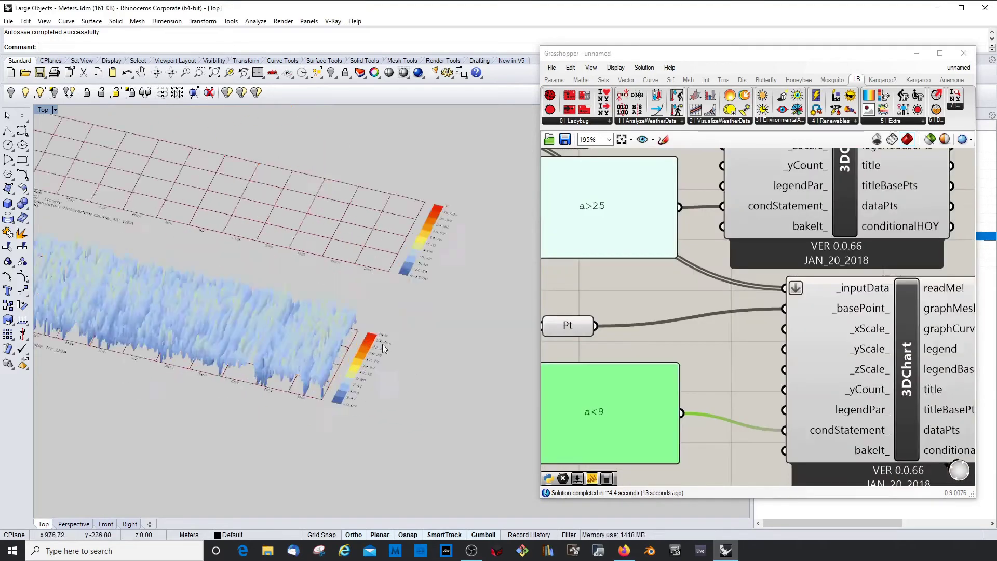
{"action": "scroll", "coordinate": [382, 344], "scroll_direction": "up", "scroll_amount": 5}
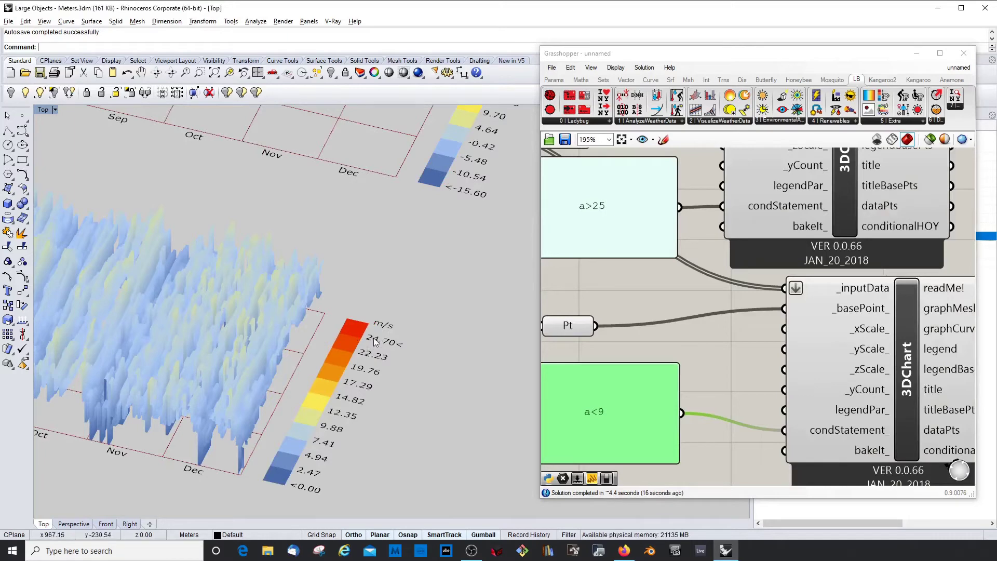
{"action": "right_click_drag", "start_coordinate": [366, 373], "coordinate": [364, 399], "text": "ctrl+shift"}
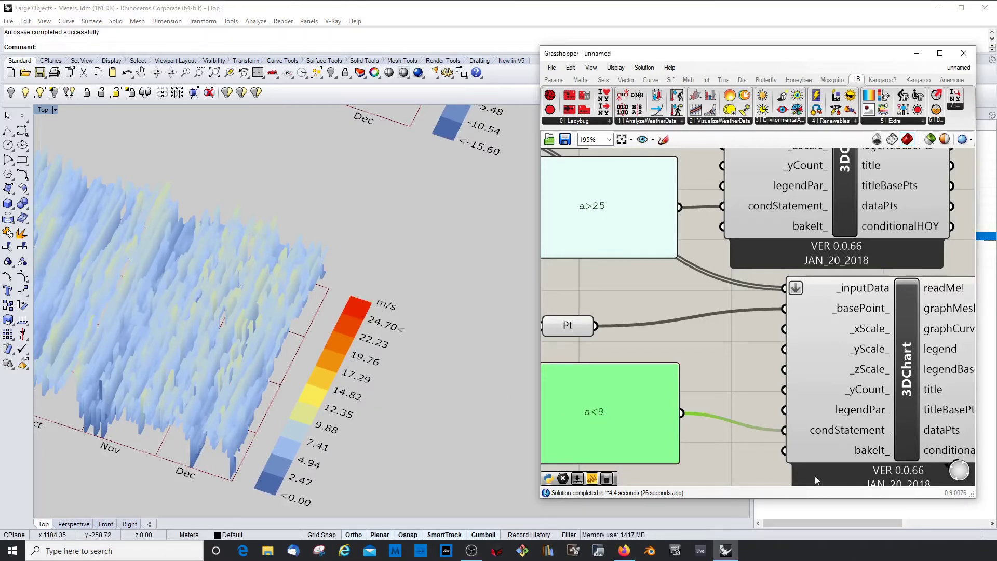
Change the wind speed chart's conditional statement to a>15 and view the filtered result
{"action": "double_click", "coordinate": [609, 423]}
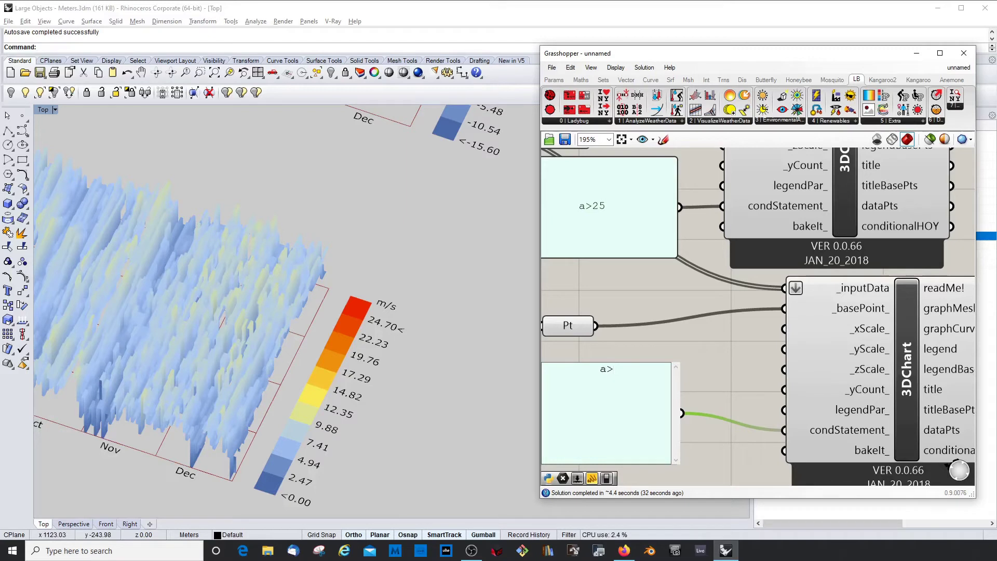
{"action": "type", "text": "a>15"}
{"action": "left_click", "coordinate": [712, 351]}
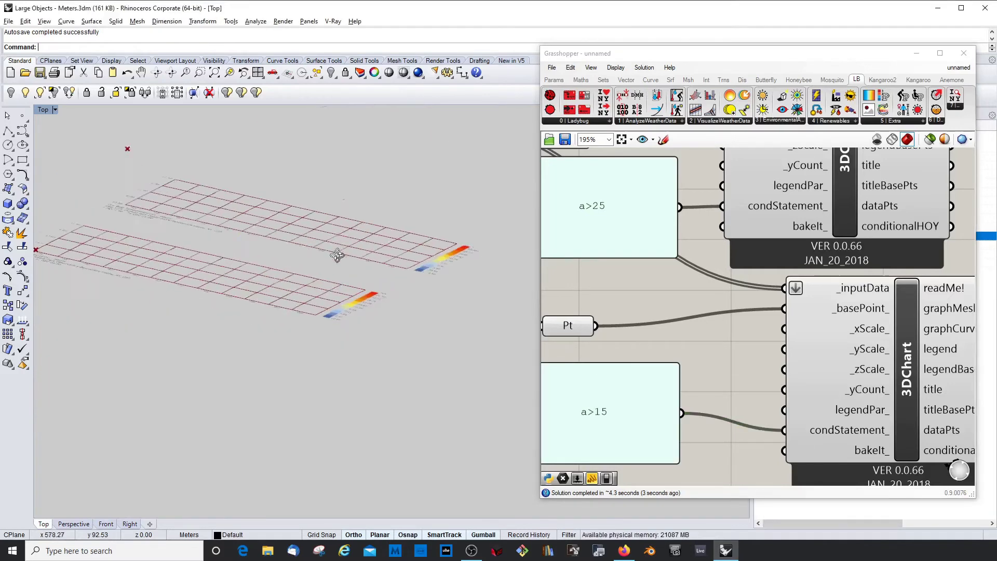
{"action": "right_click_drag", "start_coordinate": [295, 225], "coordinate": [354, 317], "text": "ctrl+shift"}
Set the wind speed chart's conditional statement to a>10
{"action": "double_click", "coordinate": [615, 410]}
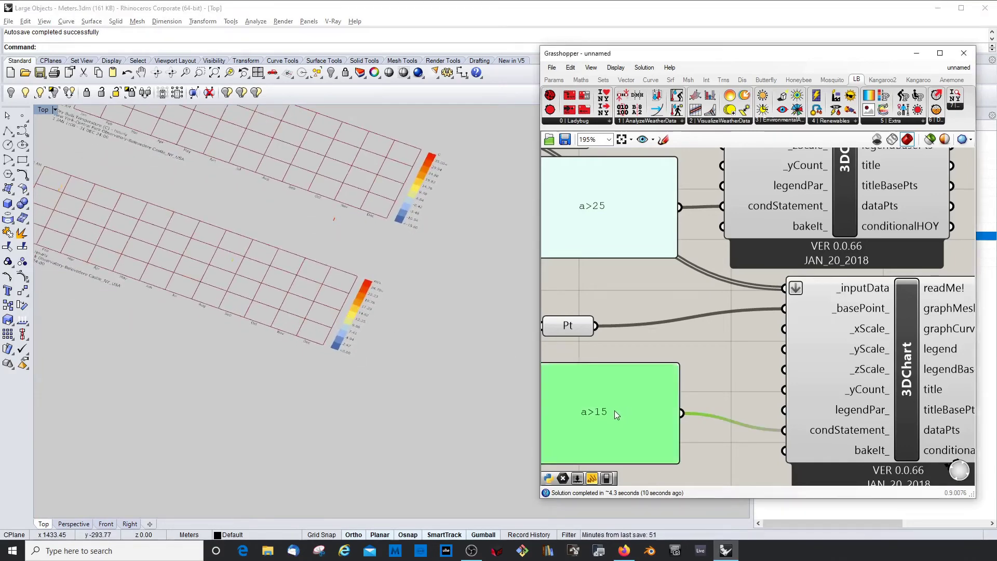
{"action": "key", "text": "End"}
{"action": "key", "text": "BackSpace"}
{"action": "key", "text": "BackSpace"}
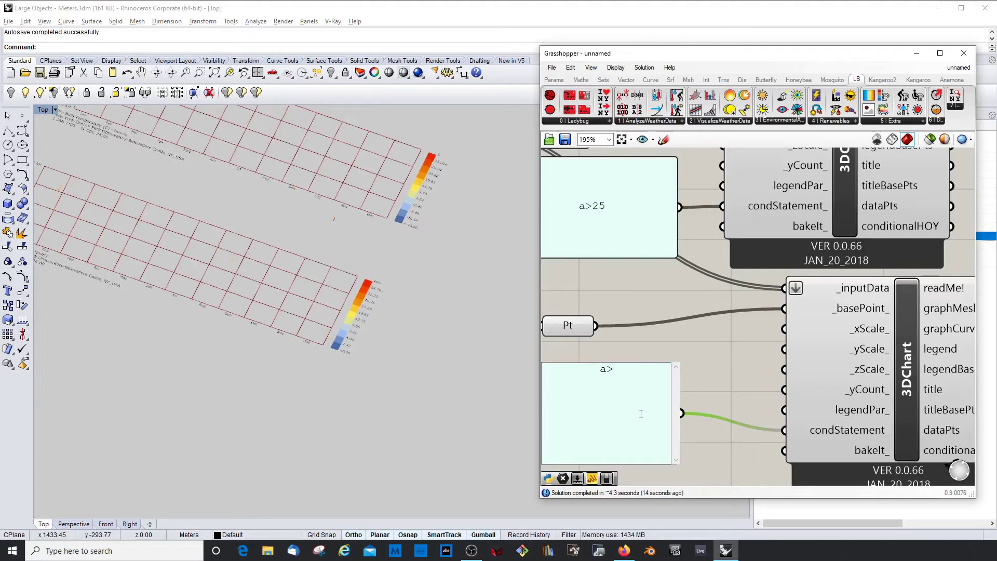
{"action": "type", "text": "10"}
{"action": "key", "text": "BackSpace"}
{"action": "key", "text": "BackSpace"}
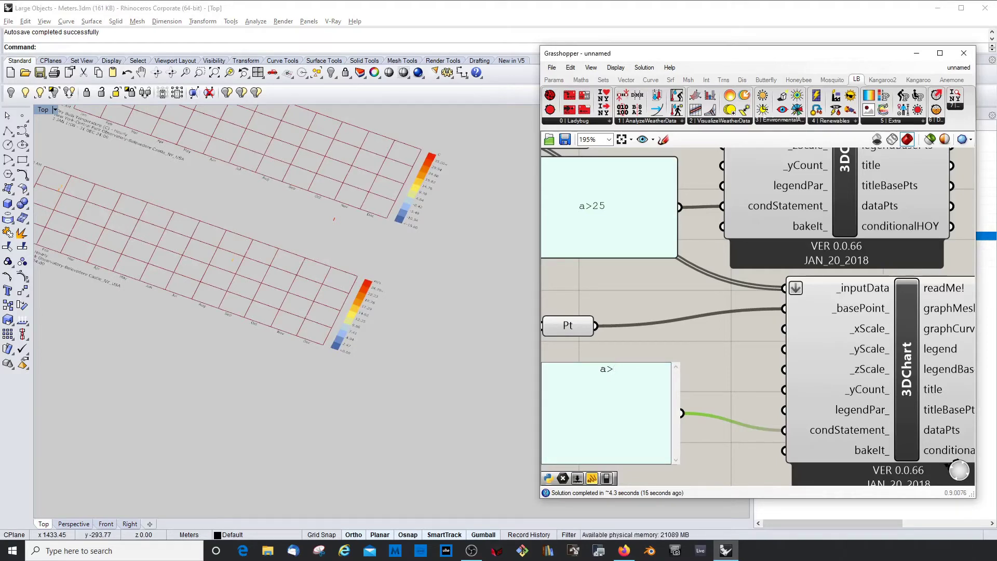
{"action": "type", "text": "10"}
{"action": "left_click", "coordinate": [727, 396]}
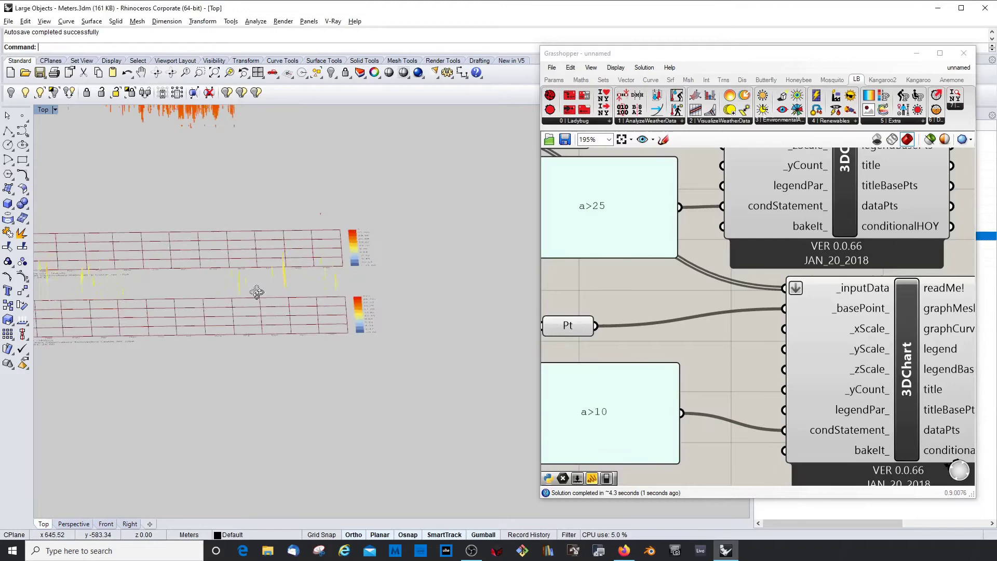
Examine both filtered charts together, restoring the viewport to the plan Top view for comparison
{"action": "right_click_drag", "start_coordinate": [256, 291], "coordinate": [327, 456], "text": "ctrl+shift"}
{"action": "scroll", "coordinate": [296, 363], "scroll_direction": "down", "scroll_amount": 5}
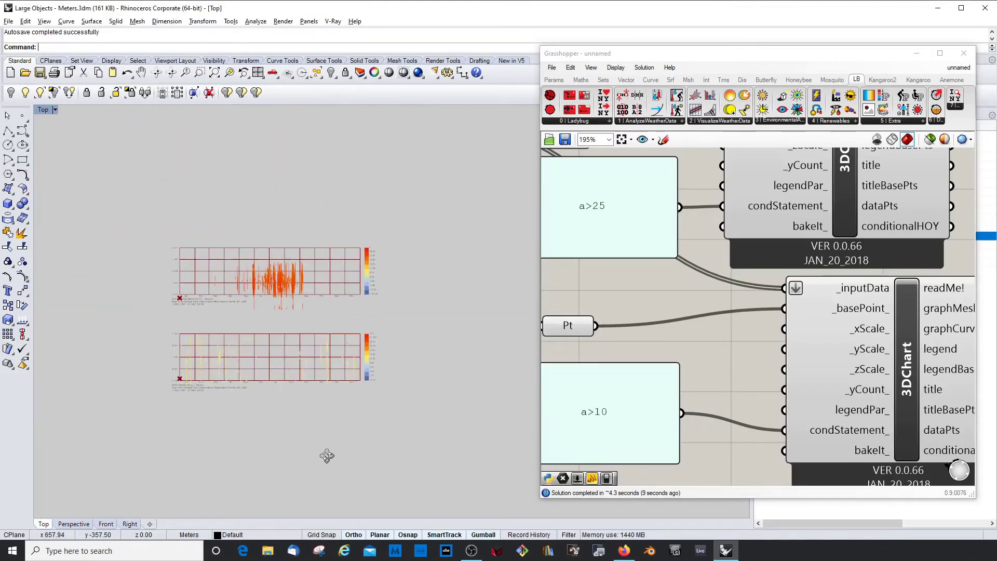
{"action": "scroll", "coordinate": [275, 300], "scroll_direction": "up", "scroll_amount": 8}
{"action": "scroll", "coordinate": [281, 284], "scroll_direction": "down", "scroll_amount": 6}
{"action": "right_click", "coordinate": [46, 109]}
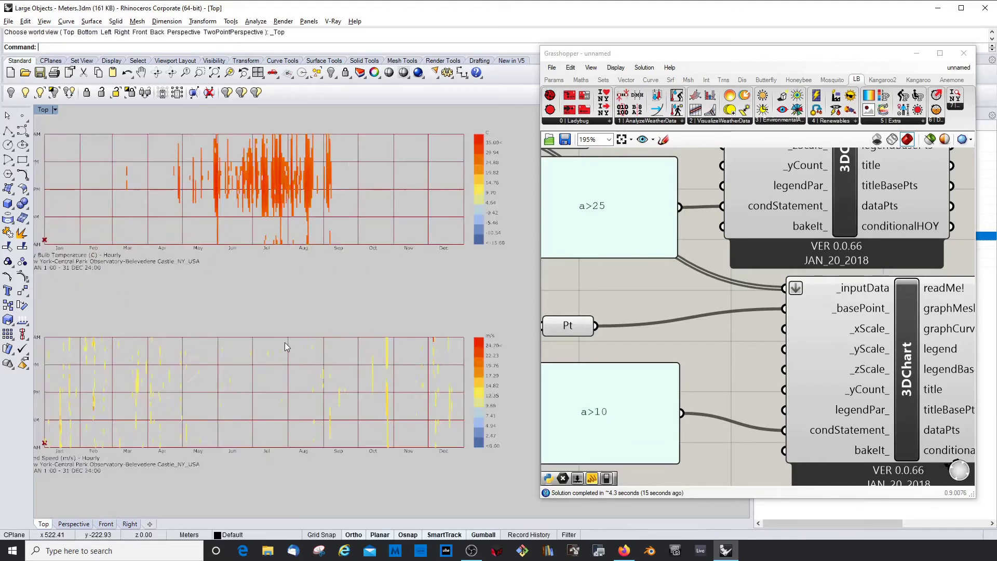
{"action": "scroll", "coordinate": [286, 347], "scroll_direction": "down", "scroll_amount": 2}
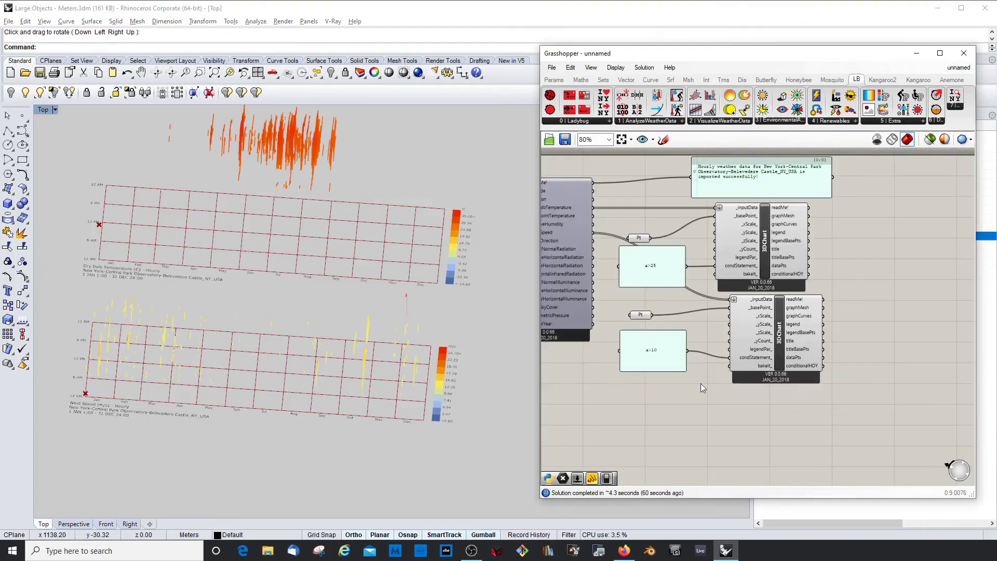
Set the wind speed chart's conditional statement to a>8 and view the filtered charts in 3D
{"action": "scroll", "coordinate": [700, 387], "scroll_direction": "up", "scroll_amount": 5}
{"action": "left_click", "coordinate": [647, 352]}
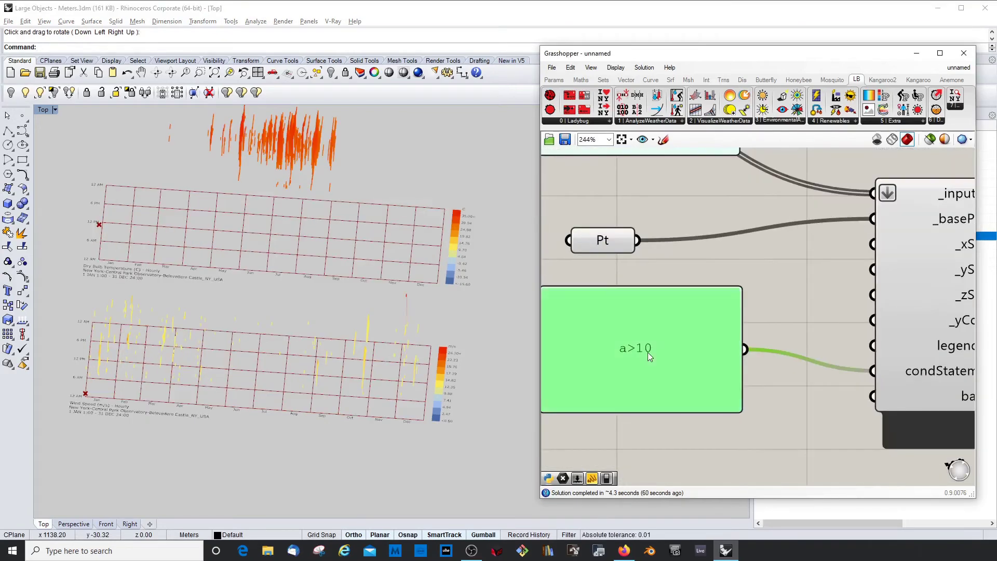
{"action": "double_click", "coordinate": [647, 352]}
{"action": "left_click", "coordinate": [660, 298]}
{"action": "key", "text": "BackSpace"}
{"action": "key", "text": "BackSpace"}
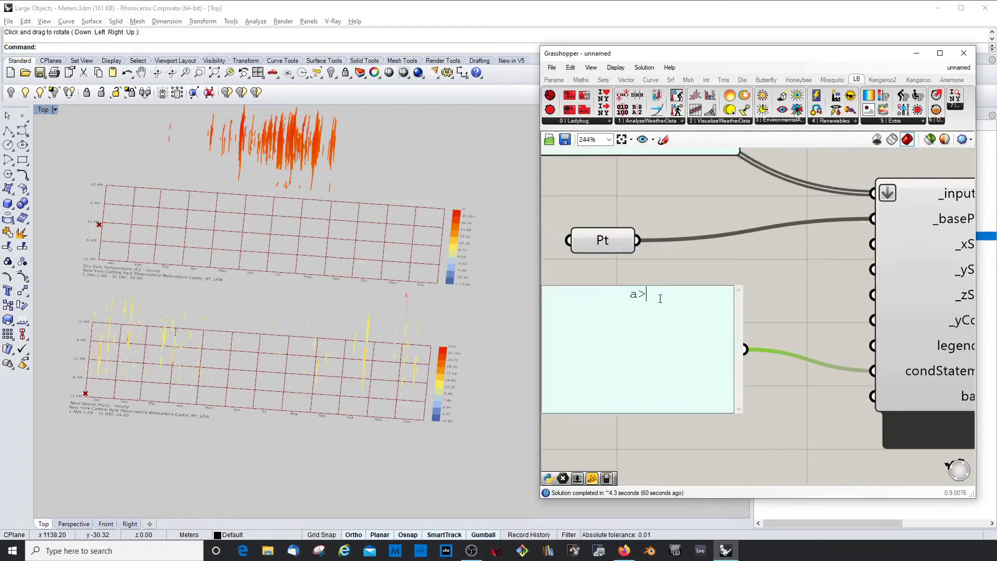
{"action": "type", "text": "8"}
{"action": "key", "text": "BackSpace"}
{"action": "type", "text": "8"}
{"action": "left_click", "coordinate": [703, 253]}
{"action": "right_click_drag", "start_coordinate": [193, 353], "coordinate": [205, 393]}
{"action": "left_click_drag", "start_coordinate": [205, 393], "coordinate": [279, 201]}
Set the temperature chart's conditional statement to a>21 and view both charts in Top view and at an angle
{"action": "right_click", "coordinate": [766, 287]}
{"action": "scroll", "coordinate": [747, 298], "scroll_direction": "down", "scroll_amount": 3}
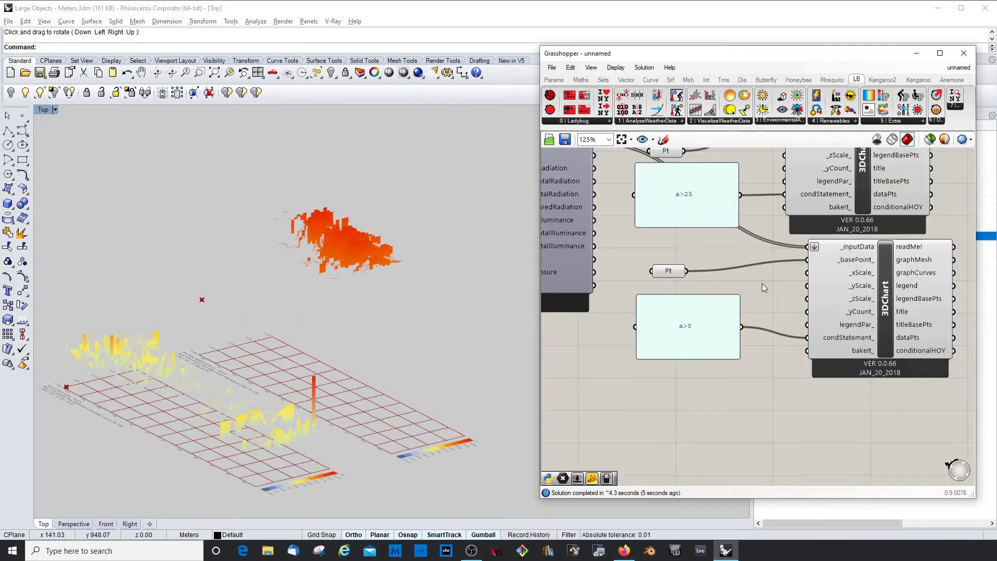
{"action": "double_click", "coordinate": [704, 165]}
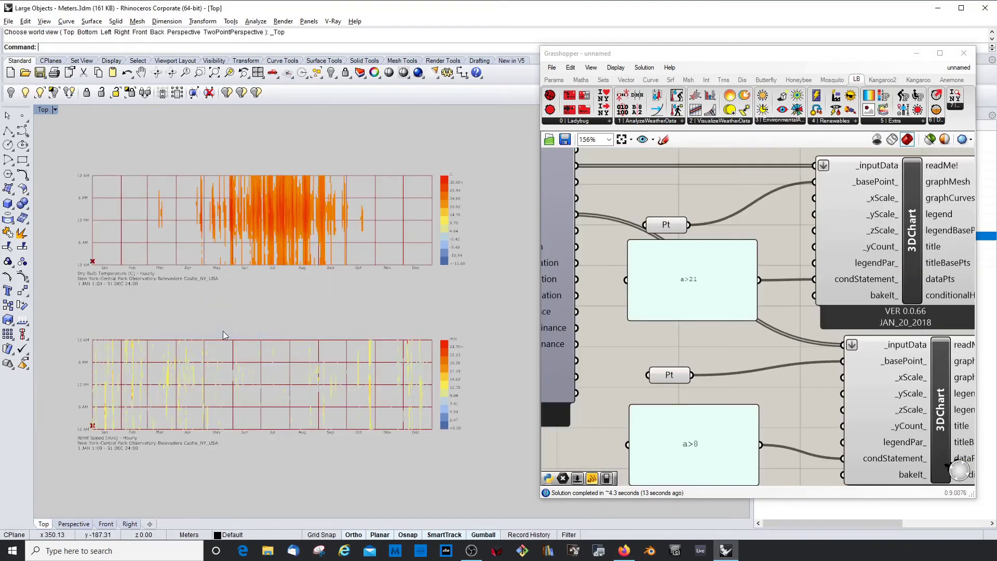
{"action": "scroll", "coordinate": [336, 304], "scroll_direction": "down", "scroll_amount": 2}
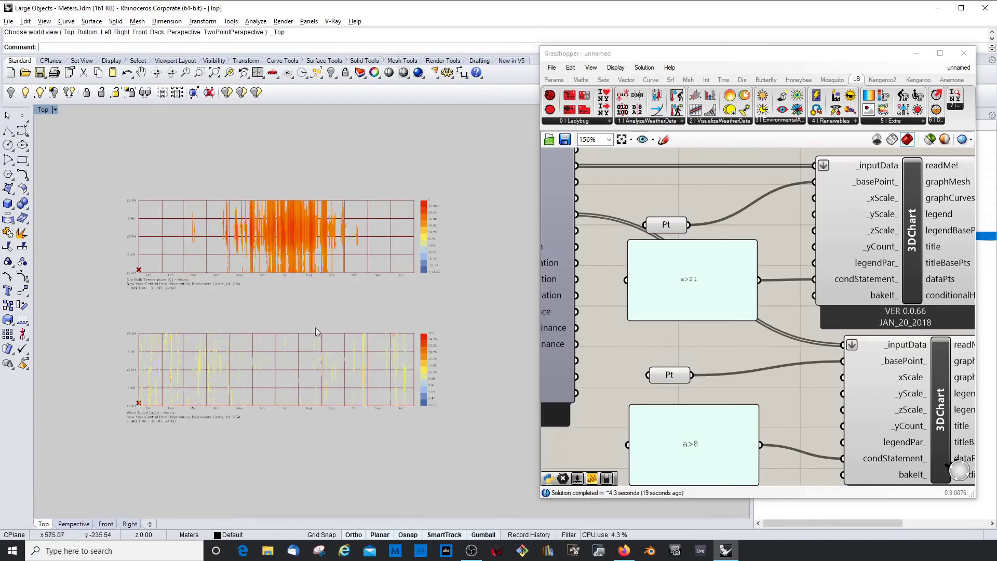
{"action": "left_click", "coordinate": [157, 74]}
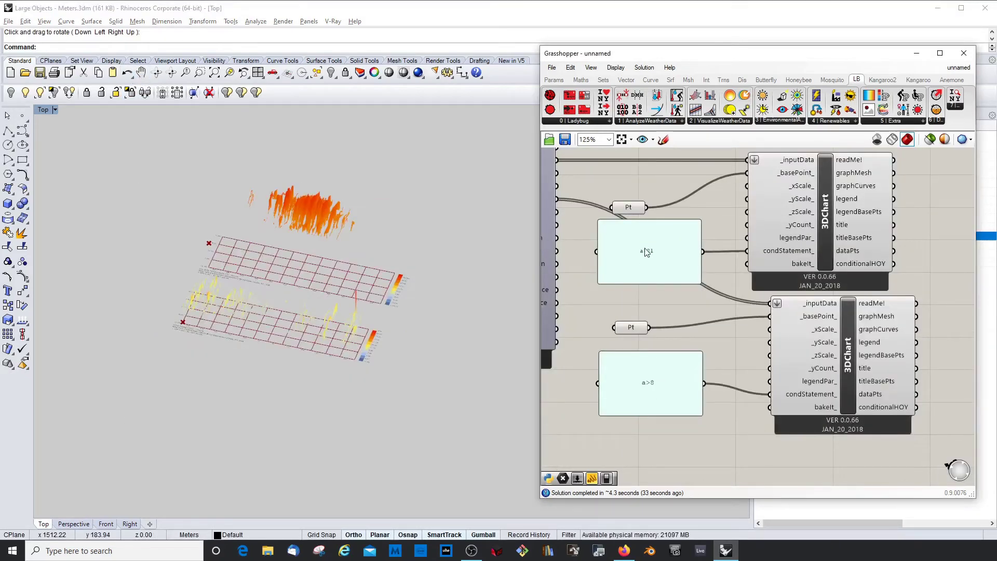
Set the temperature chart's conditional statement to a>25 or a<10
{"action": "mouse_move", "coordinate": [797, 255]}
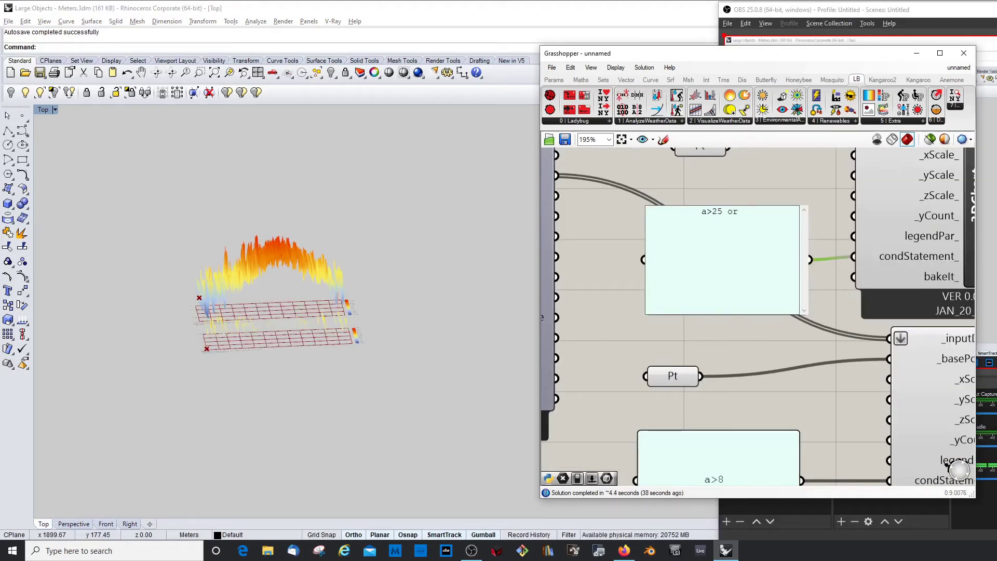
{"action": "type", "text": "a"}
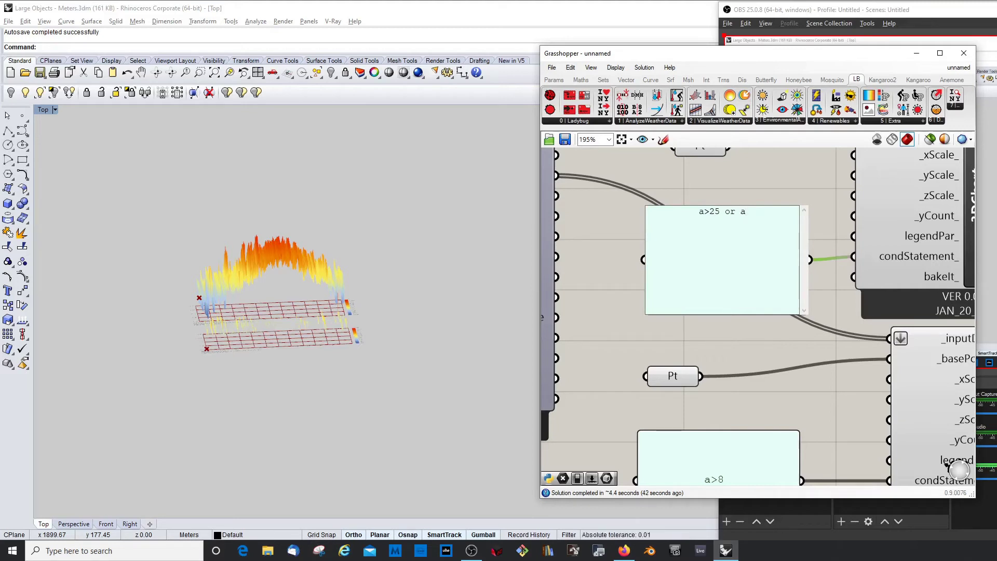
{"action": "type", "text": "<10"}
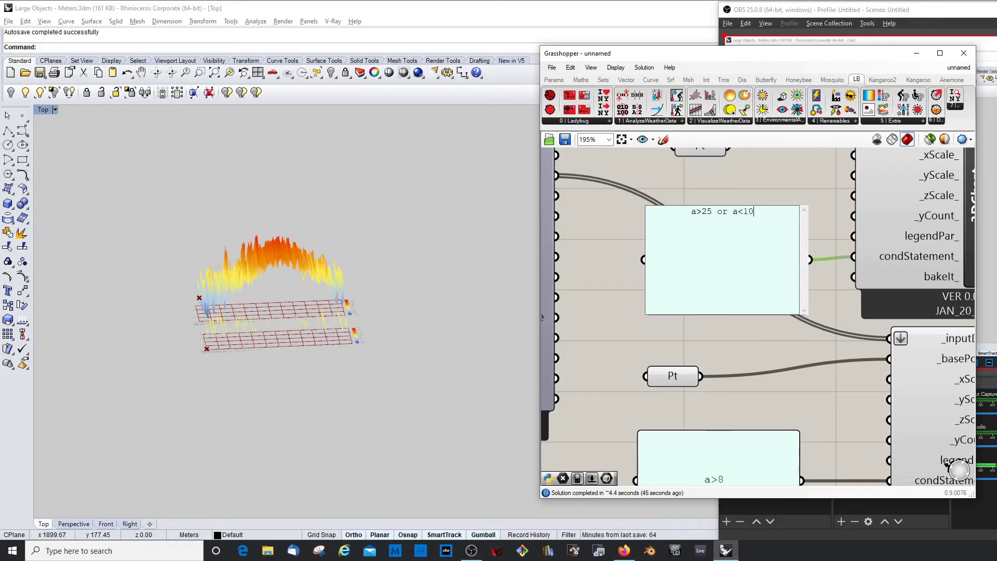
{"action": "key", "text": "Return"}
{"action": "left_click", "coordinate": [737, 190]}
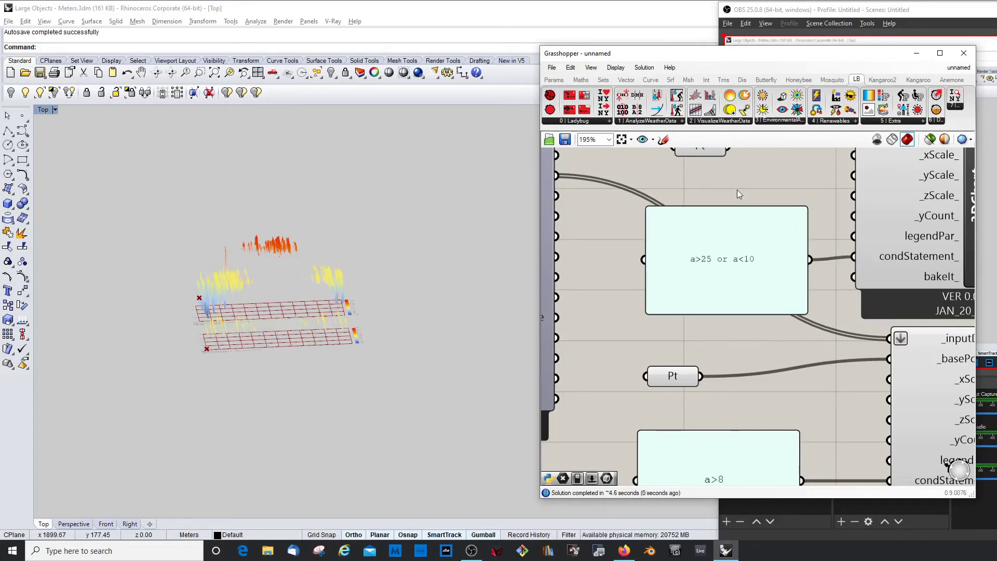
{"action": "left_click", "coordinate": [347, 241]}
Change the temperature chart's conditional statement to a>21 or a<25 and view the result in 3D
{"action": "left_click", "coordinate": [733, 263]}
{"action": "scroll", "coordinate": [736, 265], "scroll_direction": "up", "scroll_amount": 3}
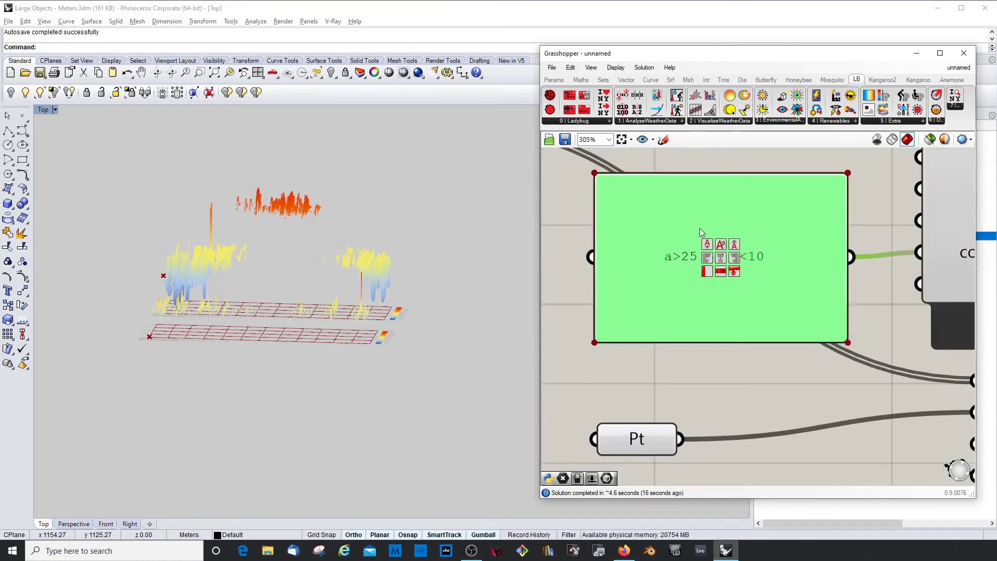
{"action": "scroll", "coordinate": [696, 226], "scroll_direction": "down", "scroll_amount": 2}
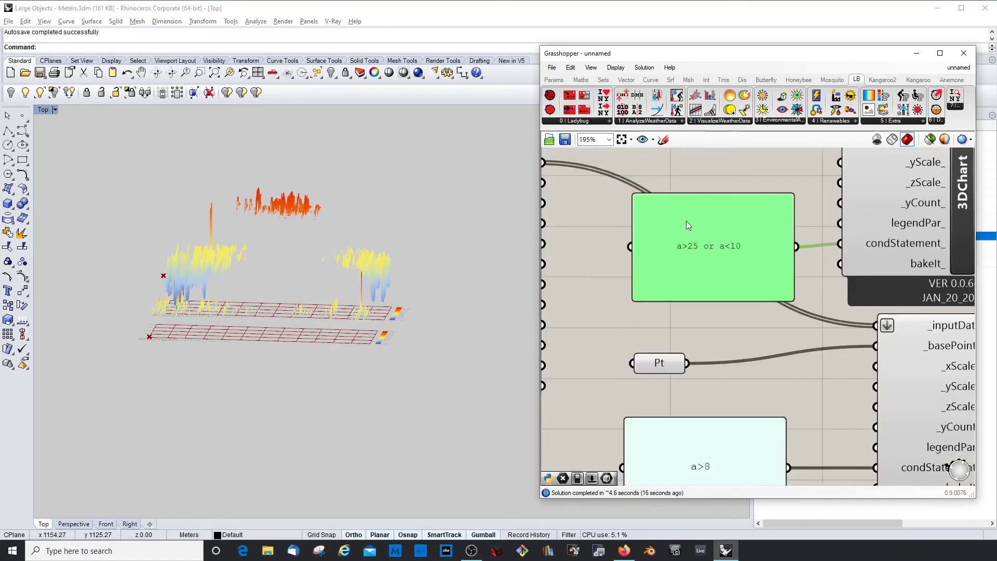
{"action": "double_click", "coordinate": [690, 247]}
{"action": "key", "text": "BackSpace"}
{"action": "key", "text": "BackSpace"}
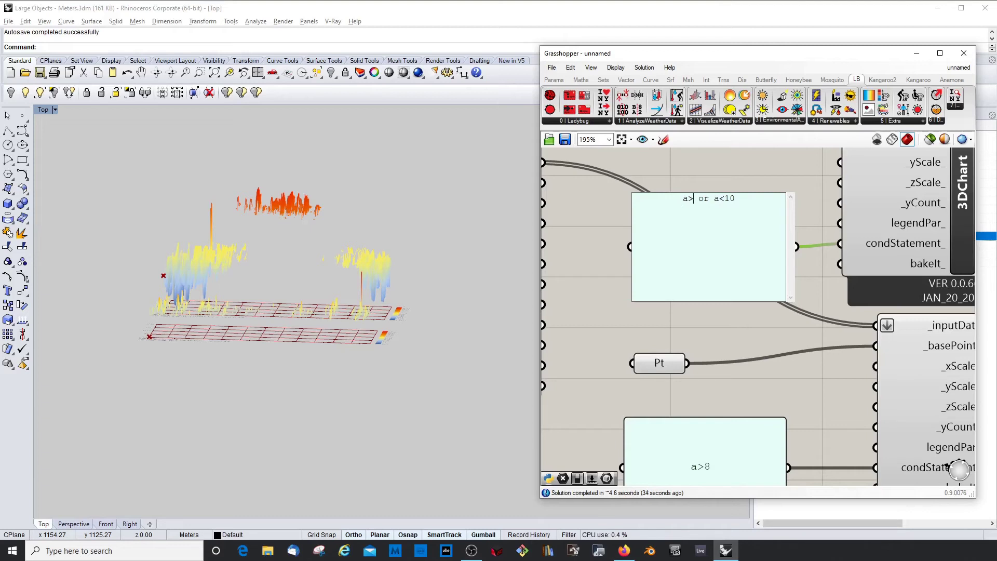
{"action": "type", "text": "21"}
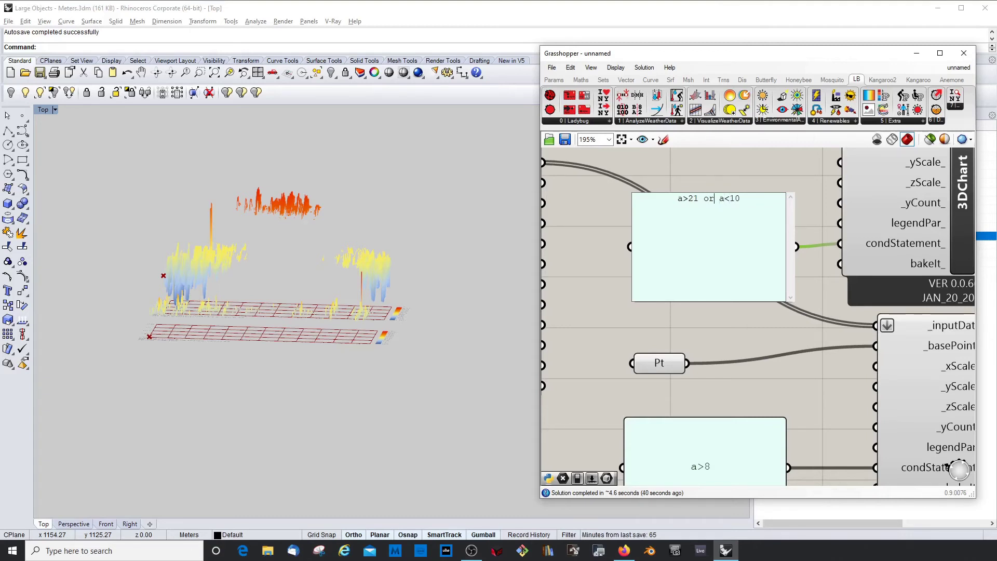
{"action": "left_click", "coordinate": [698, 198]}
{"action": "key", "text": "BackSpace"}
{"action": "key", "text": "BackSpace"}
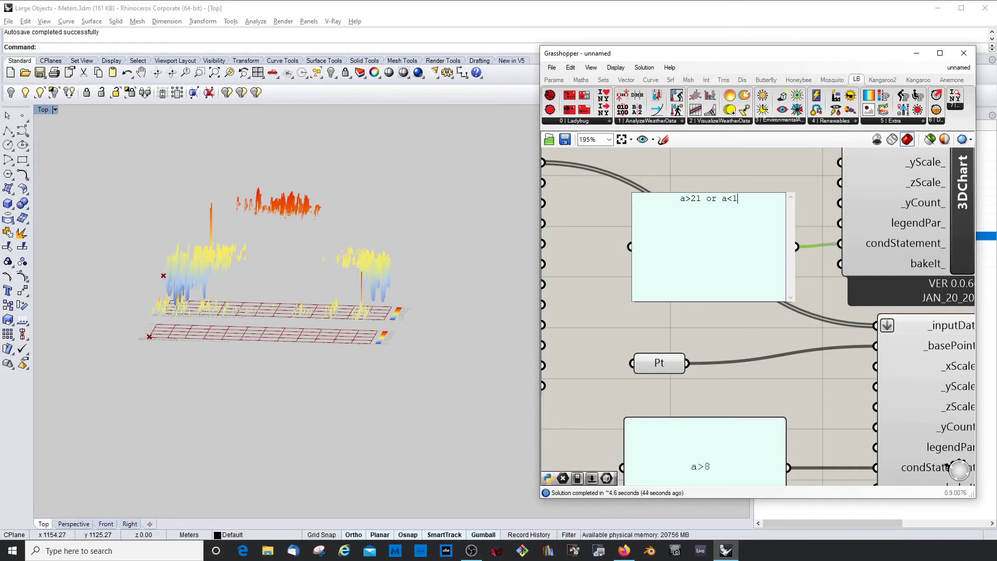
{"action": "type", "text": "25"}
{"action": "key", "text": "Return"}
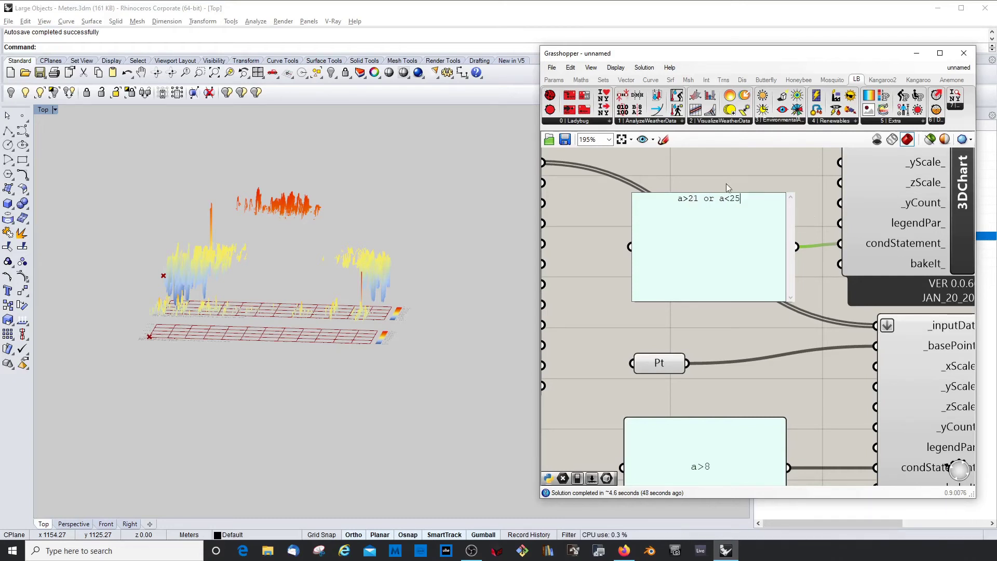
{"action": "left_click", "coordinate": [246, 221]}
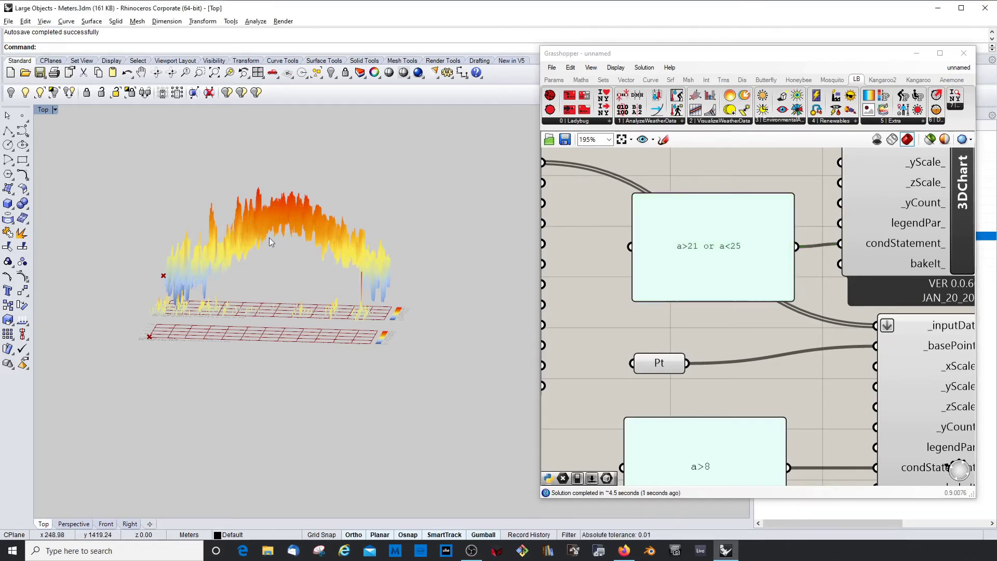
{"action": "right_click_drag", "start_coordinate": [269, 242], "coordinate": [257, 276]}
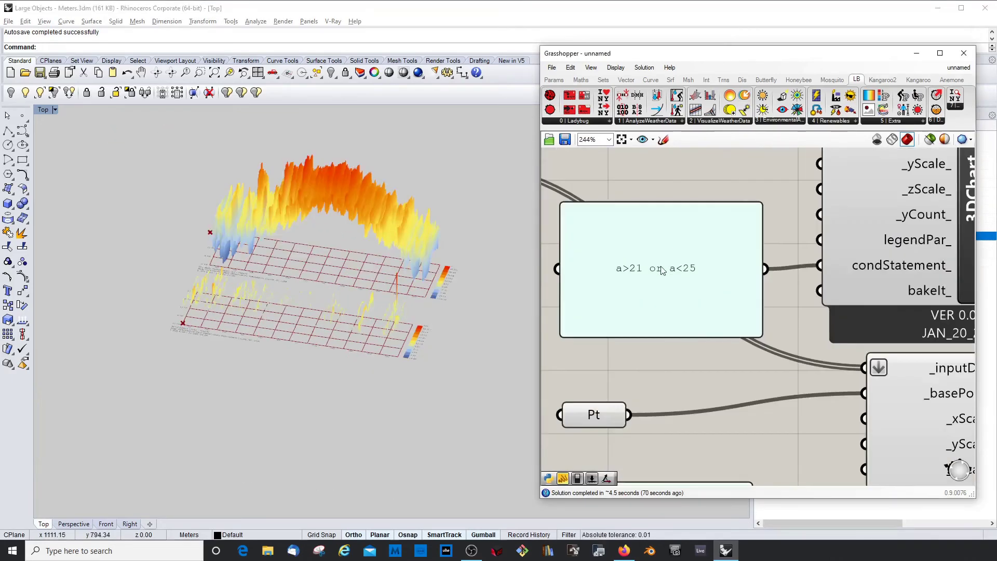
Replace the operator in the temperature chart's conditional statement so it reads a>21 and a<25
{"action": "left_click", "coordinate": [661, 274]}
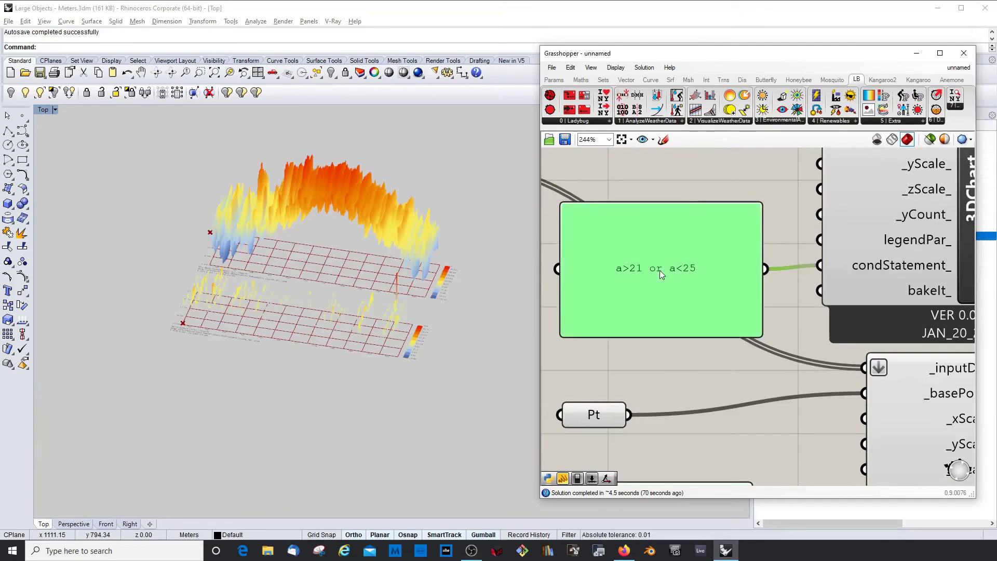
{"action": "double_click", "coordinate": [661, 274]}
{"action": "left_click", "coordinate": [666, 209]}
{"action": "key", "text": "BackSpace"}
{"action": "key", "text": "BackSpace"}
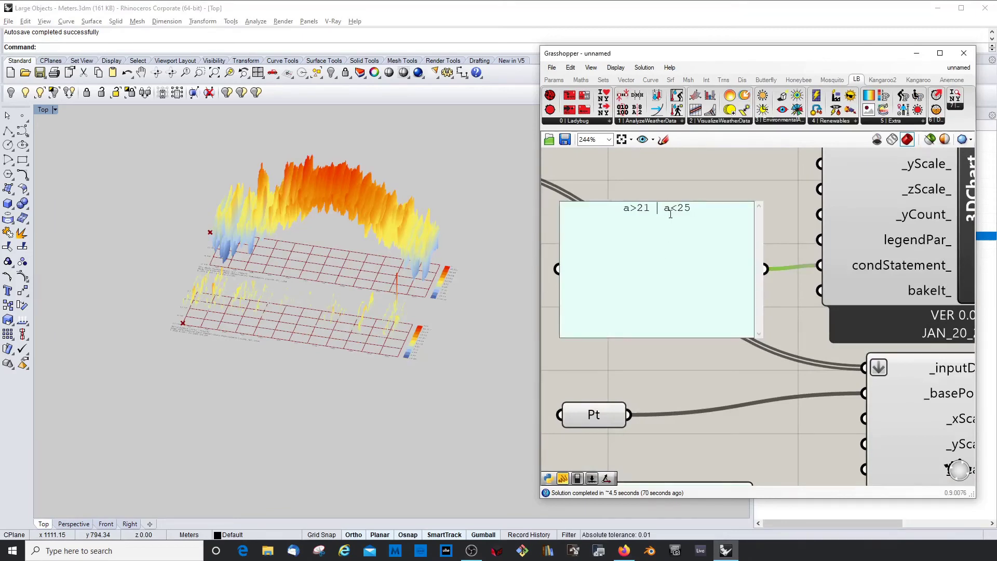
{"action": "type", "text": "and"}
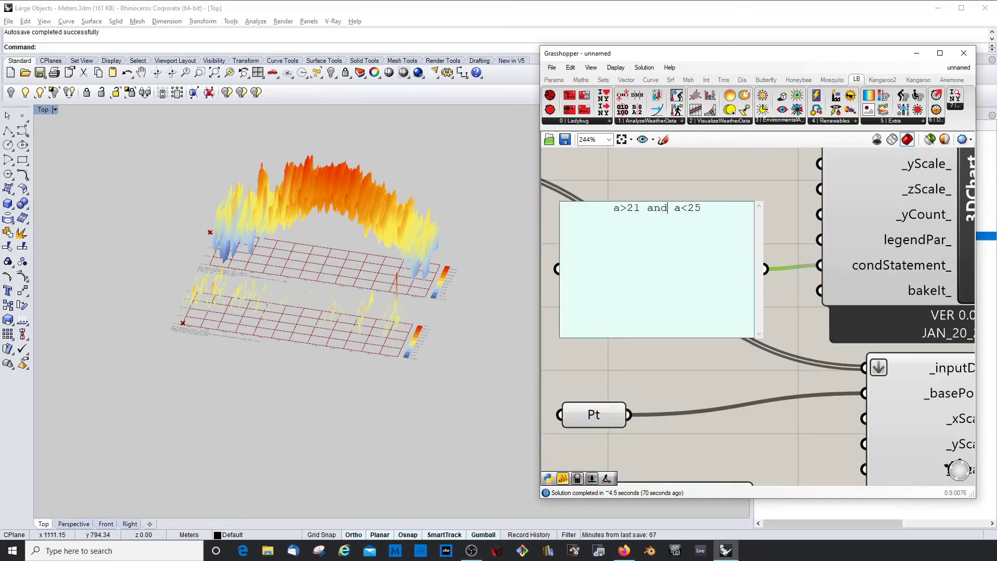
{"action": "left_click", "coordinate": [712, 192]}
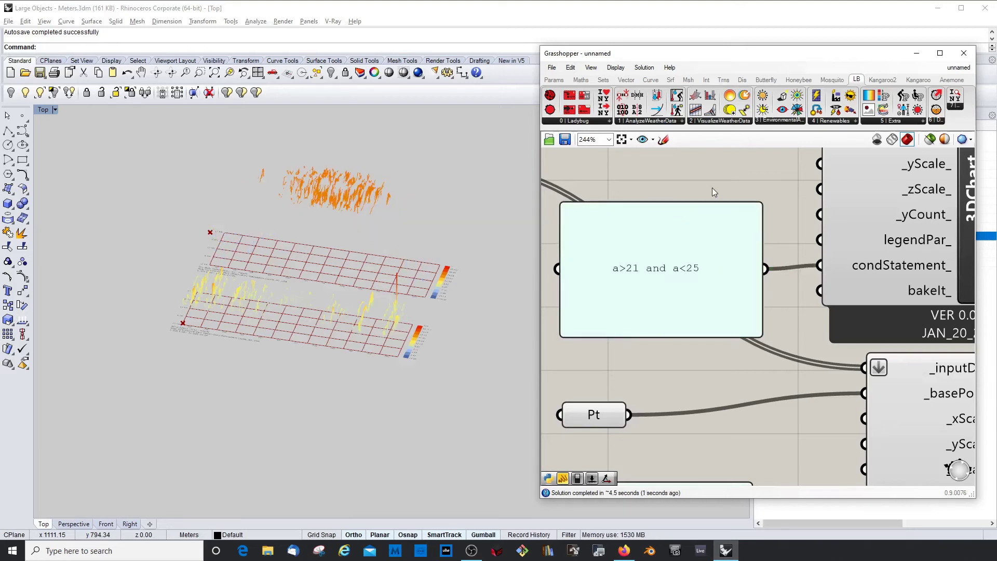
Restore the plan Top view and examine when the filtered temperature hours occur compared with the wind speed chart
{"action": "scroll", "coordinate": [320, 186], "scroll_direction": "down", "scroll_amount": 4}
{"action": "right_click_drag", "start_coordinate": [319, 186], "coordinate": [351, 164], "text": "ctrl+shift"}
{"action": "key", "text": "Home"}
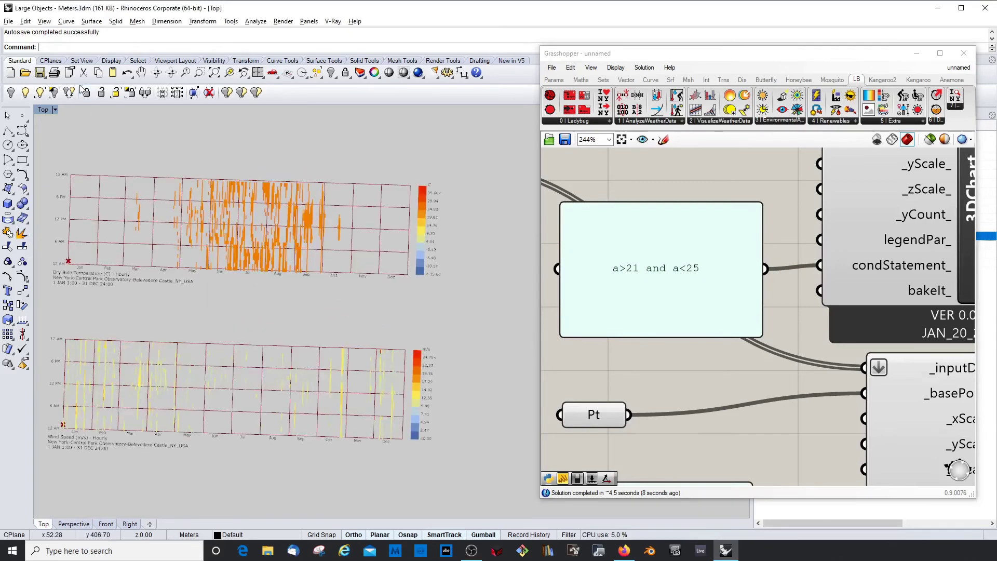
{"action": "left_click", "coordinate": [46, 111]}
{"action": "mouse_move", "coordinate": [95, 317]}
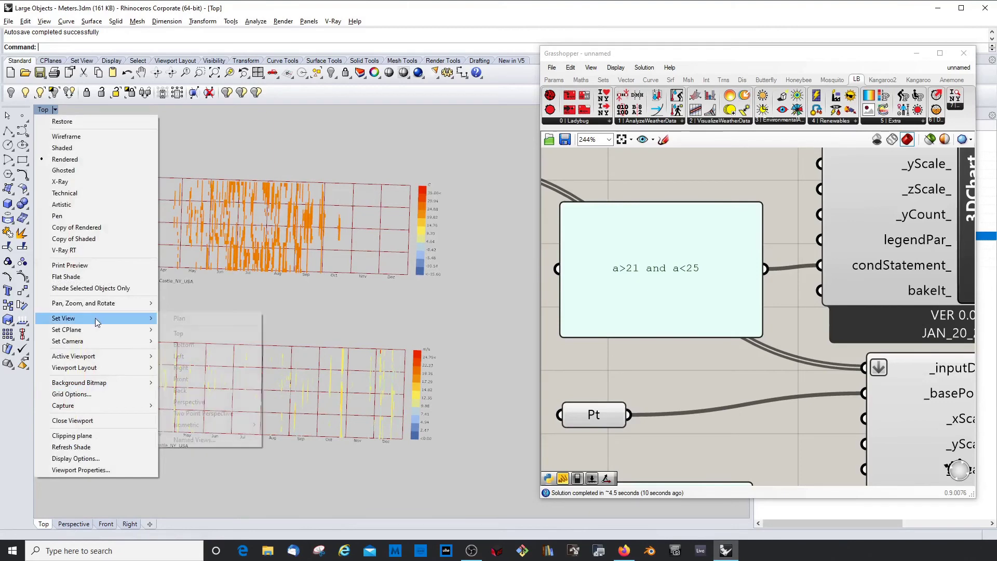
{"action": "left_click", "coordinate": [208, 321]}
{"action": "scroll", "coordinate": [317, 154], "scroll_direction": "up", "scroll_amount": 3}
{"action": "scroll", "coordinate": [300, 222], "scroll_direction": "down", "scroll_amount": 1}
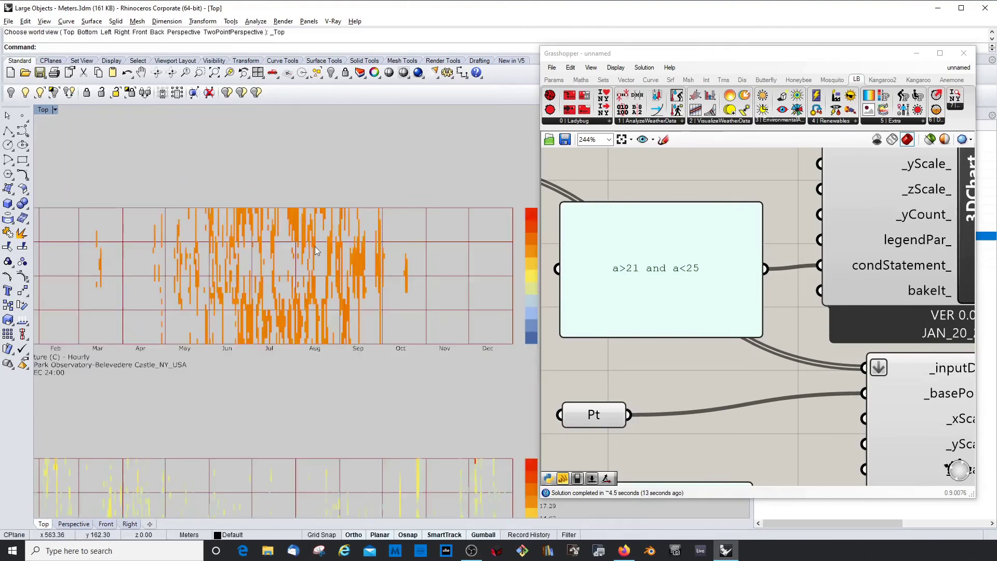
{"action": "scroll", "coordinate": [290, 279], "scroll_direction": "down", "scroll_amount": 1}
{"action": "scroll", "coordinate": [307, 278], "scroll_direction": "down", "scroll_amount": 2}
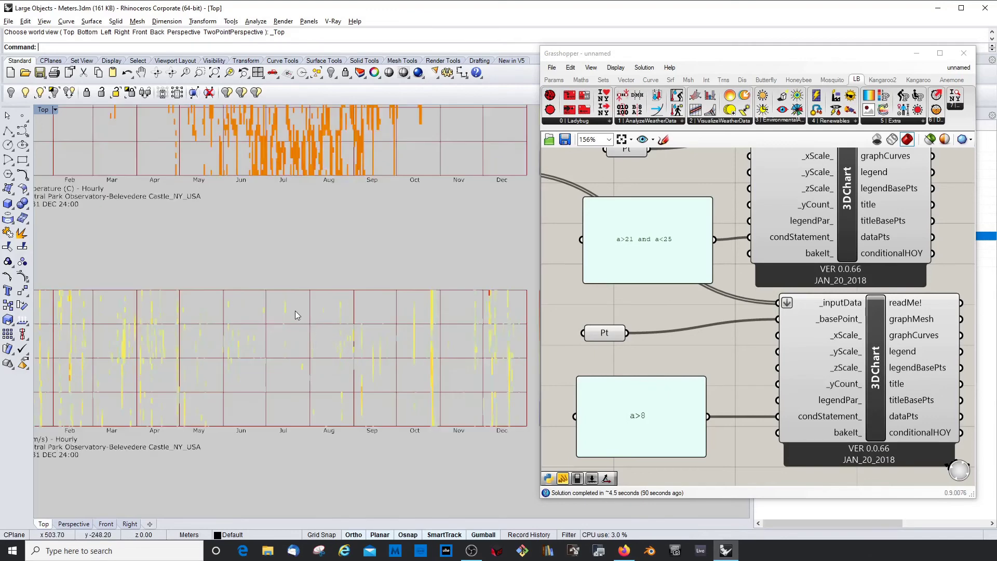
{"action": "scroll", "coordinate": [295, 311], "scroll_direction": "down", "scroll_amount": 3}
Set the wind speed chart's conditional statement to a==10 and examine the filtered hours on the chart
{"action": "left_click", "coordinate": [650, 416]}
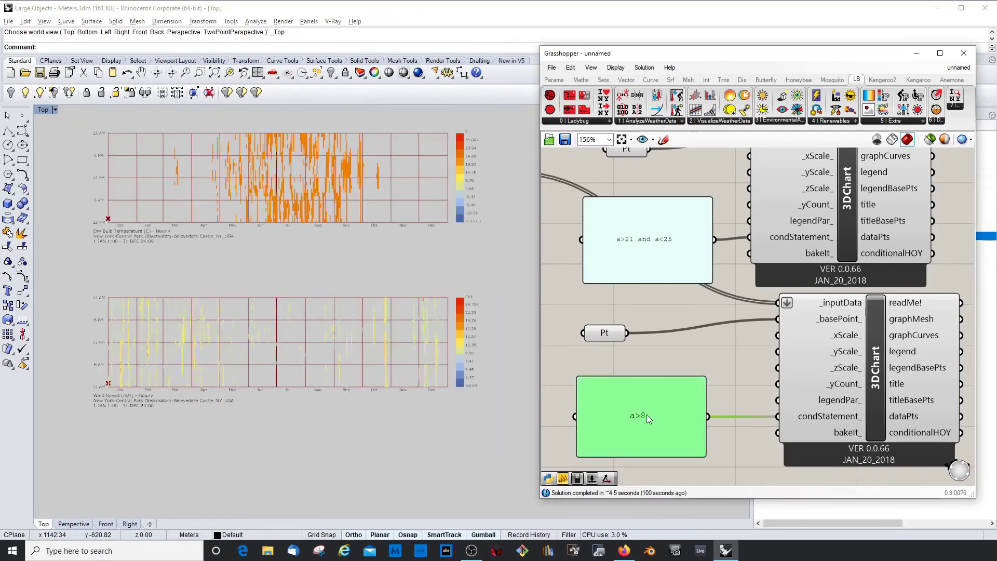
{"action": "double_click", "coordinate": [646, 415]}
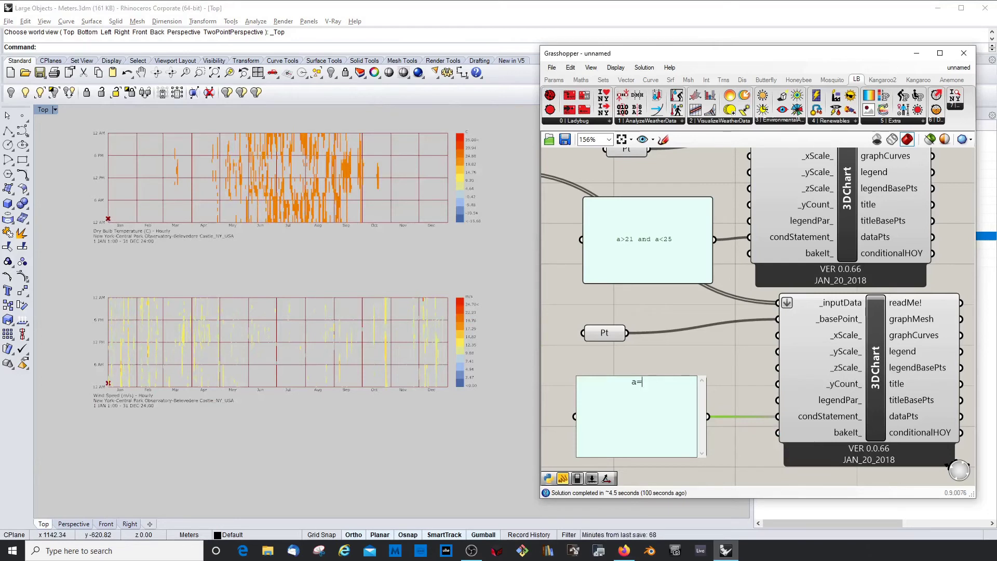
{"action": "key", "text": "BackSpace"}
{"action": "key", "text": "BackSpace"}
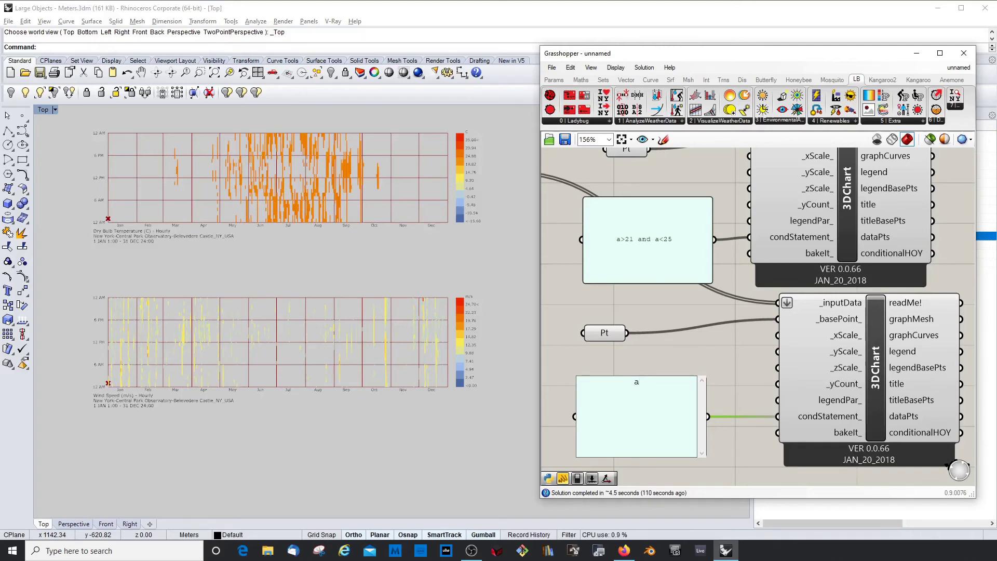
{"action": "type", "text": "a==10"}
{"action": "left_click", "coordinate": [705, 350]}
{"action": "scroll", "coordinate": [362, 345], "scroll_direction": "up", "scroll_amount": 5}
{"action": "scroll", "coordinate": [340, 338], "scroll_direction": "down", "scroll_amount": 3}
{"action": "scroll", "coordinate": [249, 346], "scroll_direction": "up", "scroll_amount": 2}
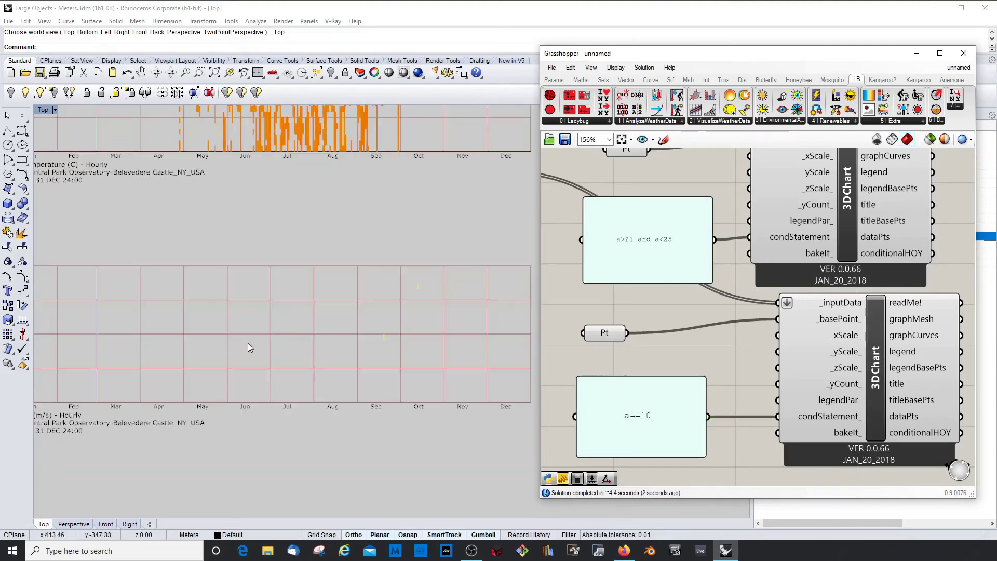
{"action": "scroll", "coordinate": [395, 342], "scroll_direction": "up", "scroll_amount": 3}
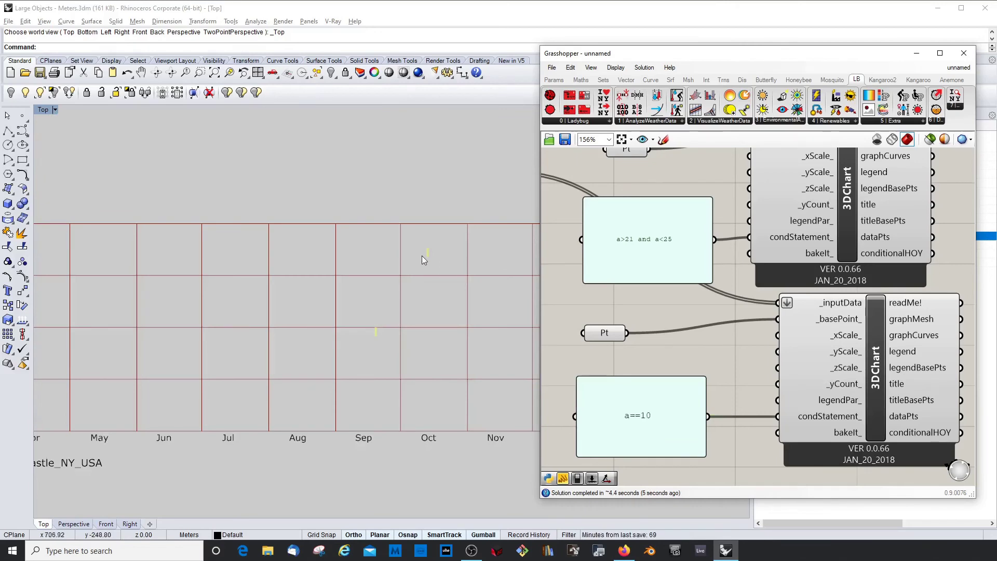
{"action": "scroll", "coordinate": [368, 329], "scroll_direction": "down", "scroll_amount": 4}
Set the wind speed chart's conditional statement to a!=5 with the not-equal operator
{"action": "double_click", "coordinate": [661, 388]}
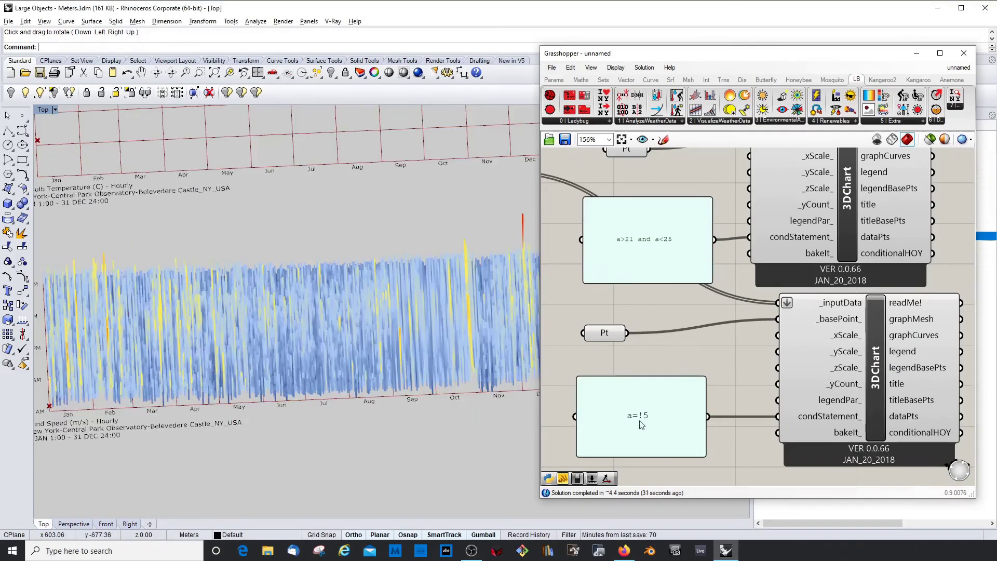
{"action": "left_click", "coordinate": [643, 416]}
{"action": "double_click", "coordinate": [641, 415]}
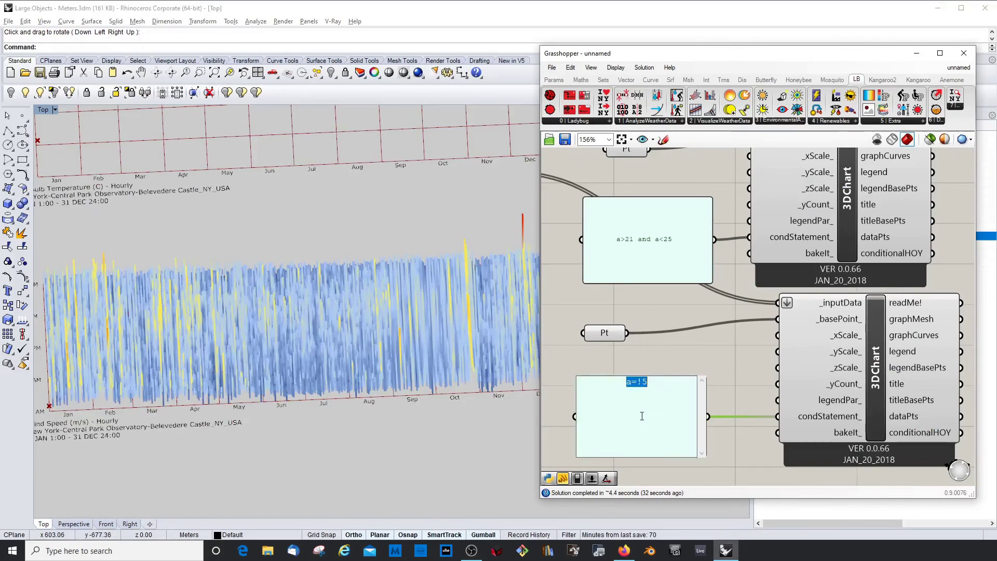
{"action": "left_click", "coordinate": [644, 382]}
{"action": "key", "text": "BackSpace"}
{"action": "key", "text": "BackSpace"}
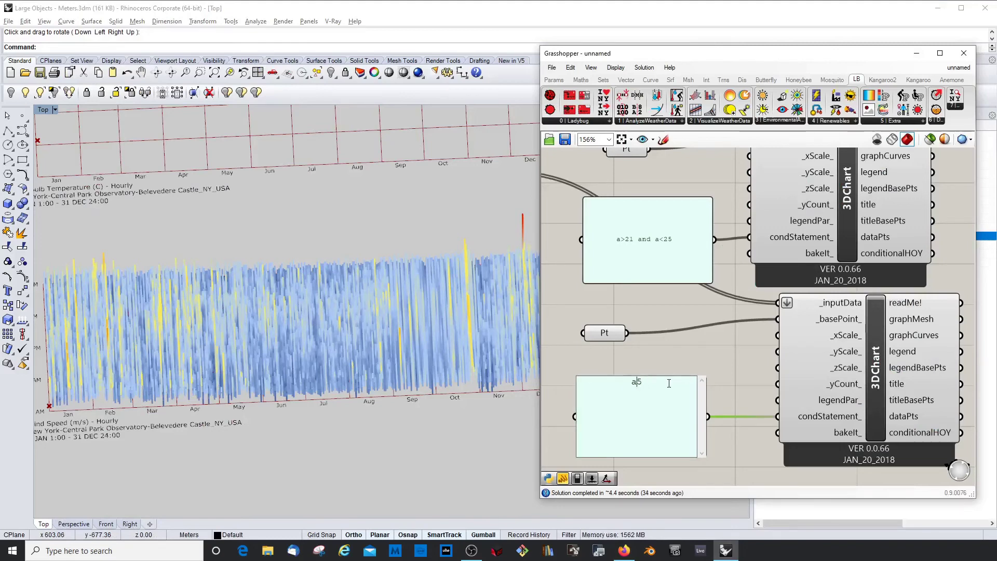
{"action": "type", "text": "!="}
{"action": "left_click", "coordinate": [372, 401]}
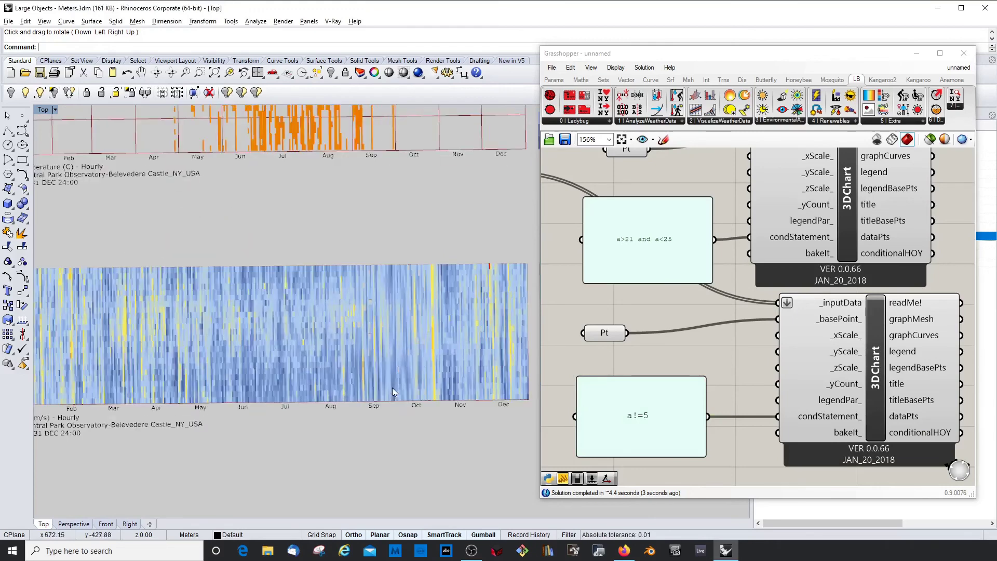
Examine the wind speed chart filtered by a!=5 up close and from a tilted 3D angle
{"action": "scroll", "coordinate": [392, 388], "scroll_direction": "up", "scroll_amount": 6}
{"action": "left_click_drag", "start_coordinate": [385, 304], "coordinate": [301, 365]}
{"action": "right_click_drag", "start_coordinate": [300, 365], "coordinate": [213, 249], "text": "ctrl+shift"}
{"action": "left_click_drag", "start_coordinate": [214, 249], "coordinate": [325, 339]}
{"action": "scroll", "coordinate": [311, 328], "scroll_direction": "up", "scroll_amount": 2}
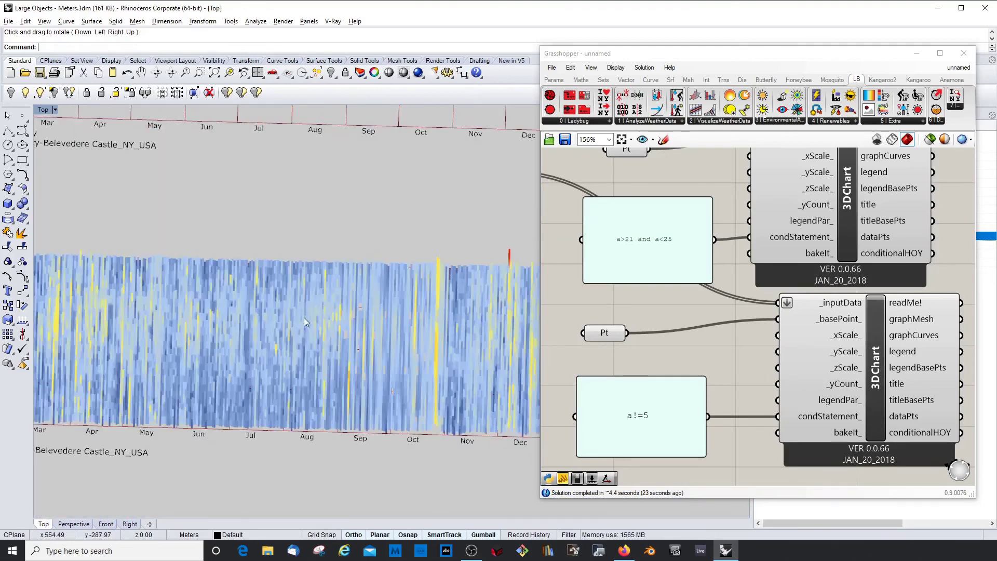
{"action": "scroll", "coordinate": [306, 319], "scroll_direction": "down", "scroll_amount": 3}
{"action": "left_click_drag", "start_coordinate": [357, 285], "coordinate": [333, 300]}
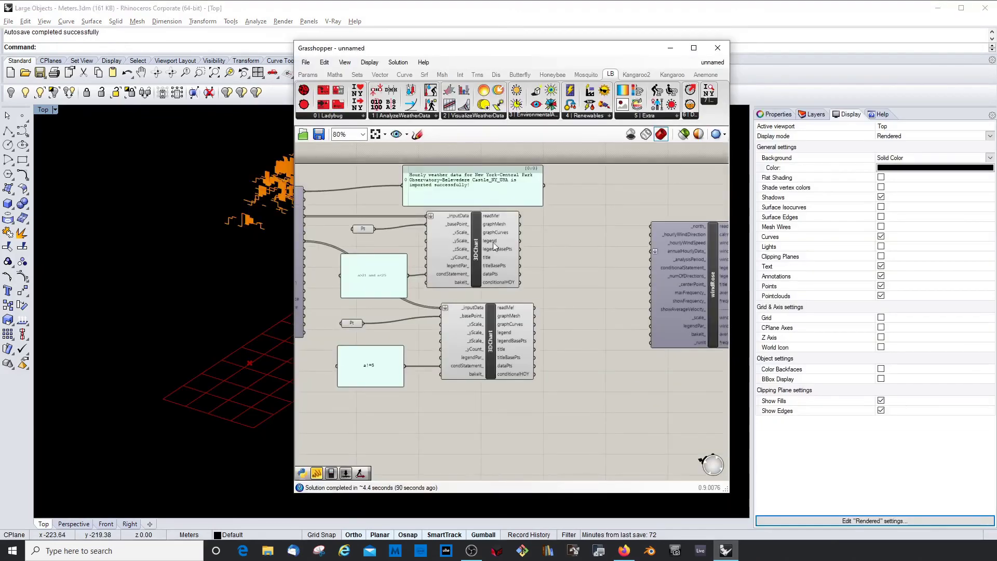
Set the temperature chart's conditional statement to a>14 and a<27, and move the Grasshopper window off the charts
{"action": "scroll", "coordinate": [493, 242], "scroll_direction": "down", "scroll_amount": 2}
{"action": "scroll", "coordinate": [467, 270], "scroll_direction": "up", "scroll_amount": 7}
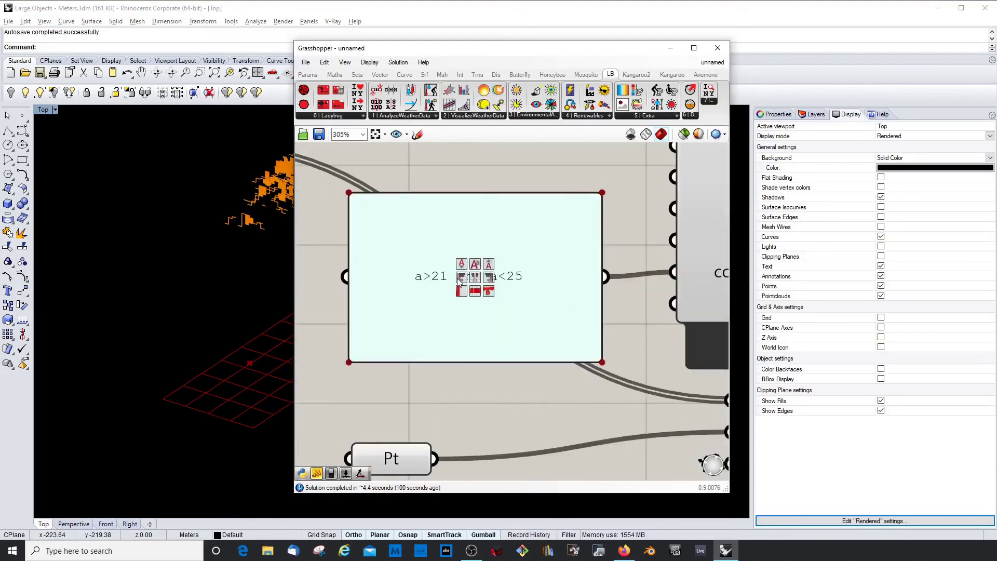
{"action": "double_click", "coordinate": [459, 280]}
{"action": "left_click", "coordinate": [443, 201]}
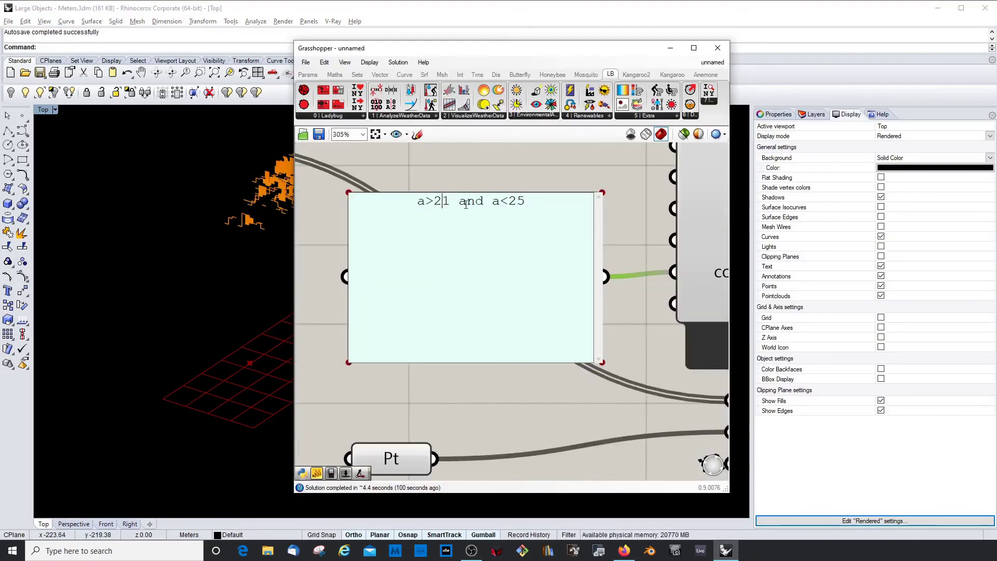
{"action": "key", "text": "BackSpace"}
{"action": "key", "text": "Delete"}
{"action": "type", "text": "1"}
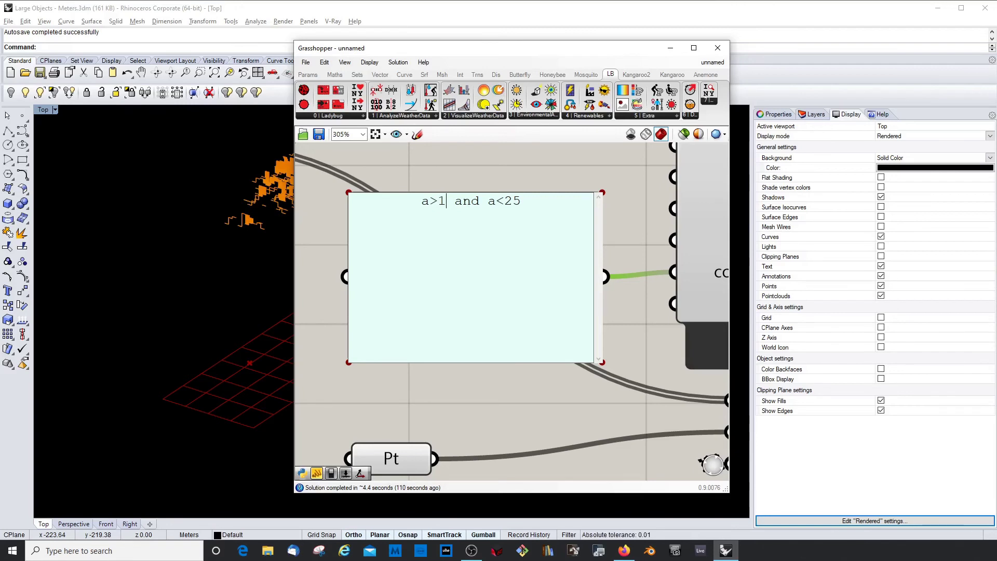
{"action": "type", "text": "5"}
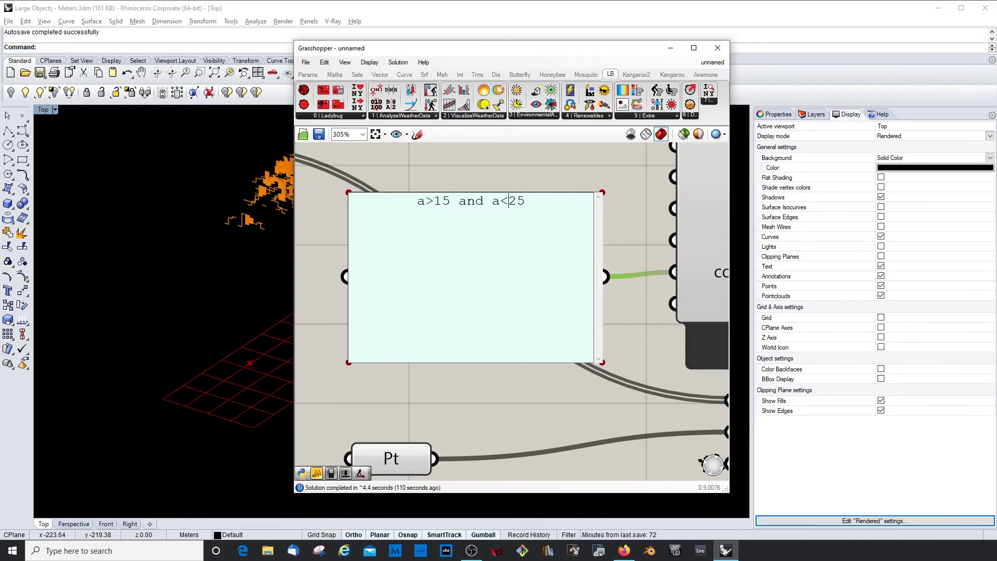
{"action": "key", "text": "Delete"}
{"action": "key", "text": "Delete"}
{"action": "type", "text": "2"}
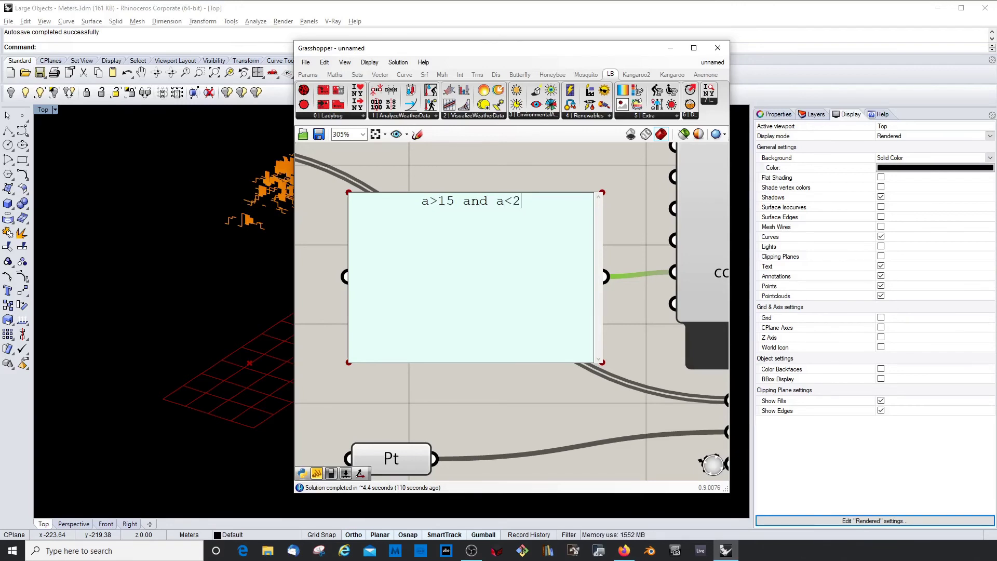
{"action": "type", "text": "6"}
{"action": "key", "text": "BackSpace"}
{"action": "type", "text": "7"}
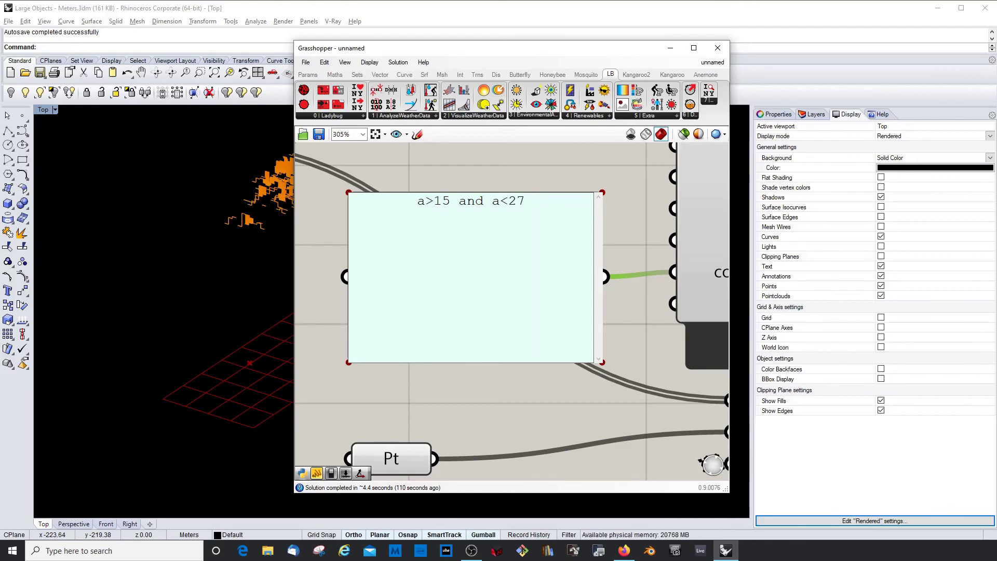
{"action": "left_click_drag", "start_coordinate": [476, 52], "coordinate": [697, 55]}
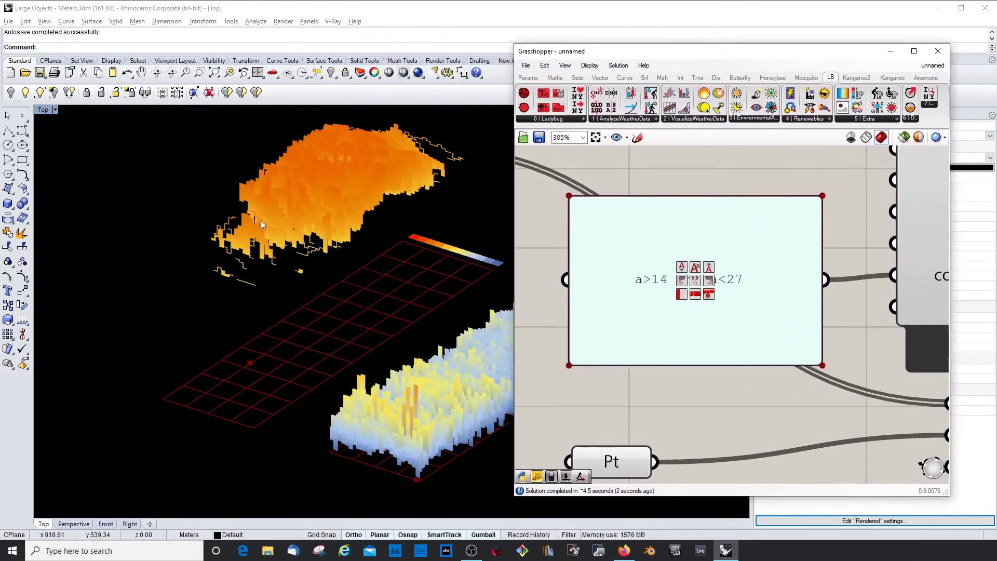
Set the solid background colour of the Rendered display mode to Light Gray
{"action": "right_click_drag", "start_coordinate": [260, 221], "coordinate": [300, 232], "text": "ctrl+shift"}
{"action": "scroll", "coordinate": [321, 221], "scroll_direction": "up", "scroll_amount": 4}
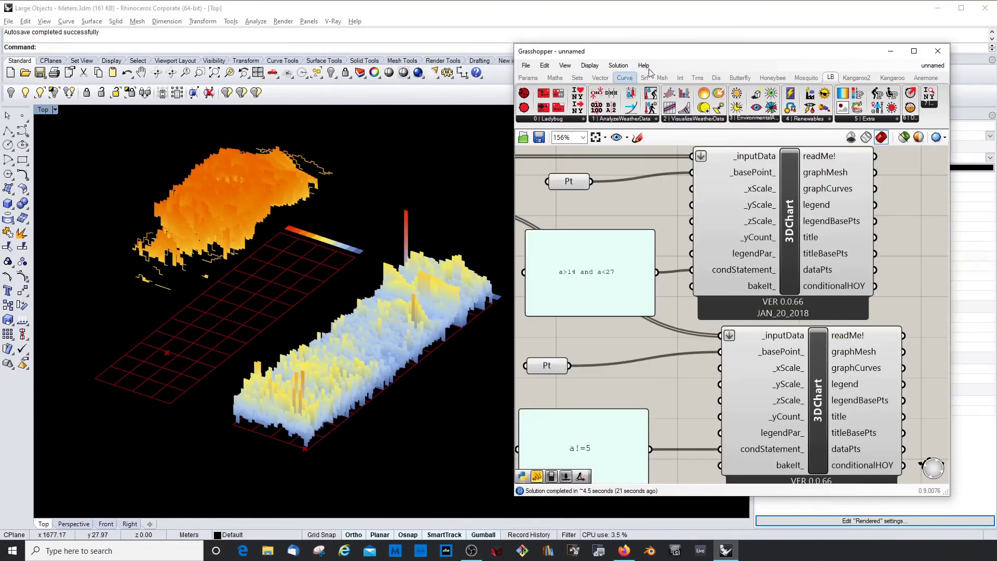
{"action": "left_click_drag", "start_coordinate": [680, 55], "coordinate": [575, 56]}
{"action": "left_click", "coordinate": [936, 168]}
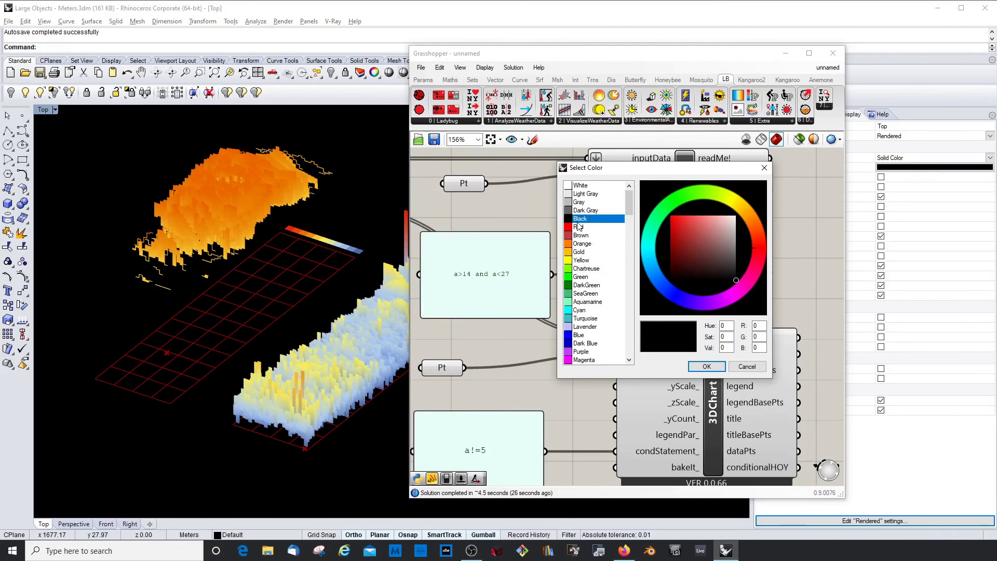
{"action": "left_click", "coordinate": [577, 195]}
{"action": "left_click", "coordinate": [706, 366]}
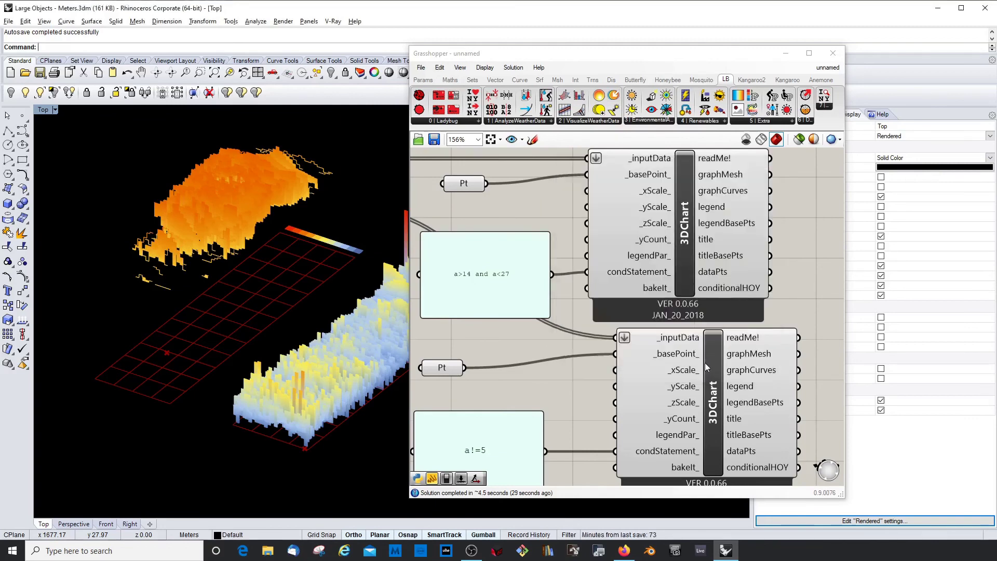
Inspect both charts against the light background and move the Grasshopper window clear of them
{"action": "scroll", "coordinate": [218, 151], "scroll_direction": "down", "scroll_amount": 3}
{"action": "right_click_drag", "start_coordinate": [234, 295], "coordinate": [236, 326], "text": "ctrl+shift"}
{"action": "scroll", "coordinate": [237, 327], "scroll_direction": "up", "scroll_amount": 4}
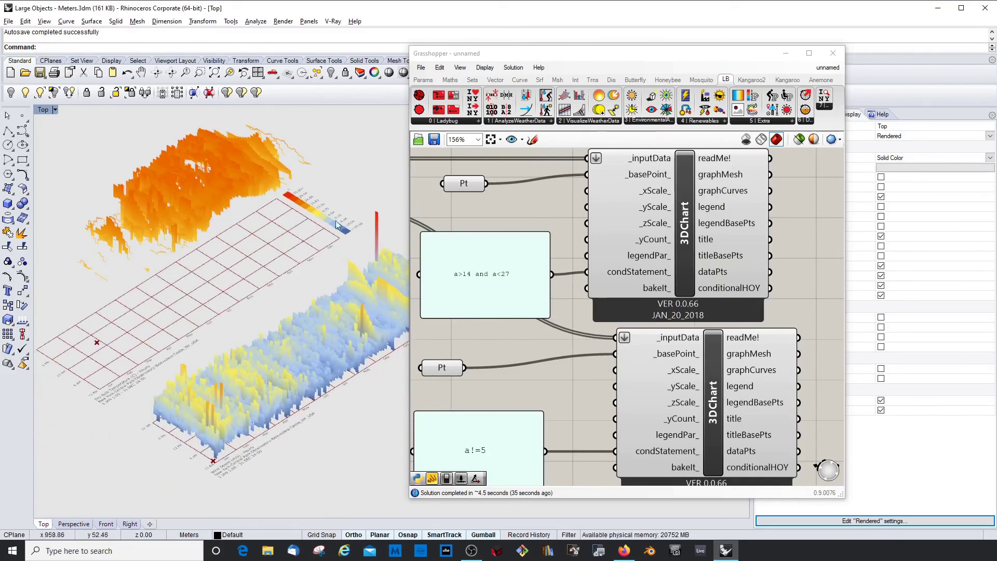
{"action": "right_click_drag", "start_coordinate": [258, 253], "coordinate": [264, 246], "text": "ctrl+shift"}
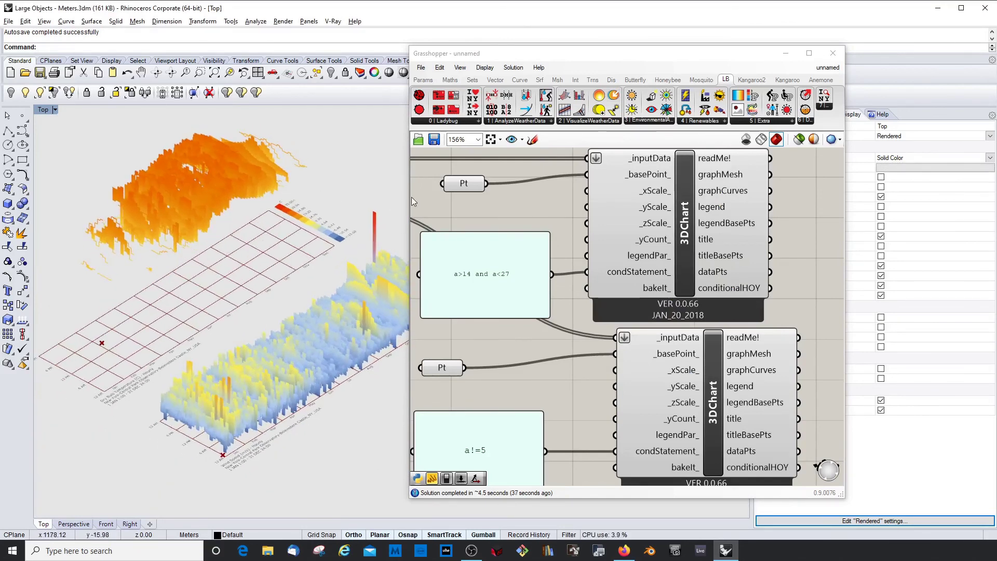
{"action": "left_click_drag", "start_coordinate": [409, 193], "coordinate": [418, 193]}
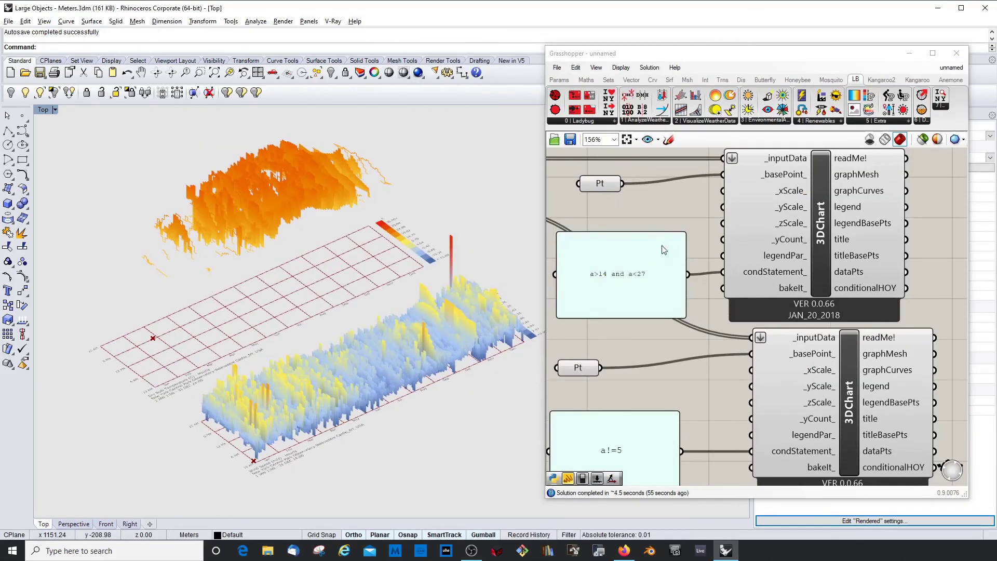
{"action": "left_click", "coordinate": [683, 205]}
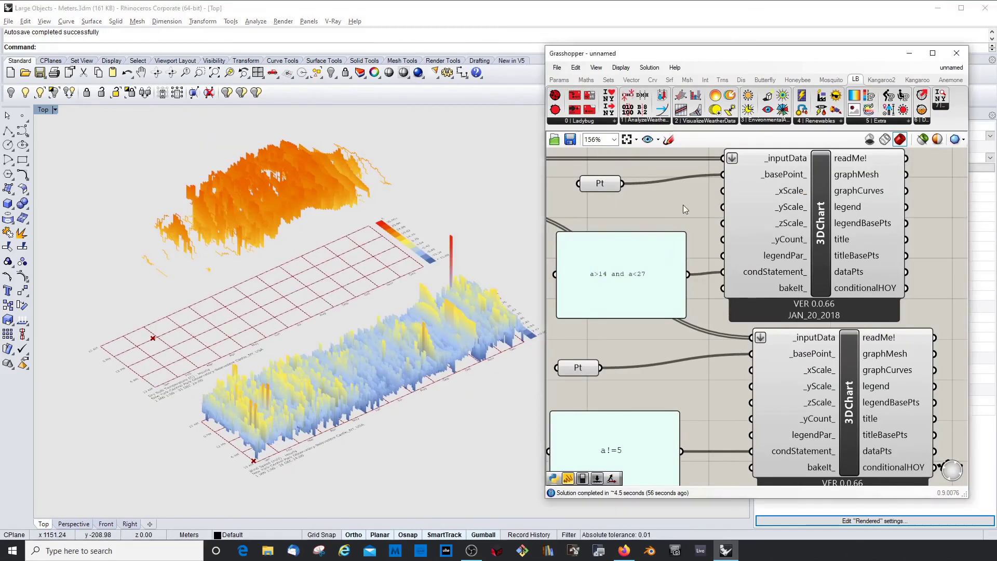
{"action": "left_click", "coordinate": [708, 121]}
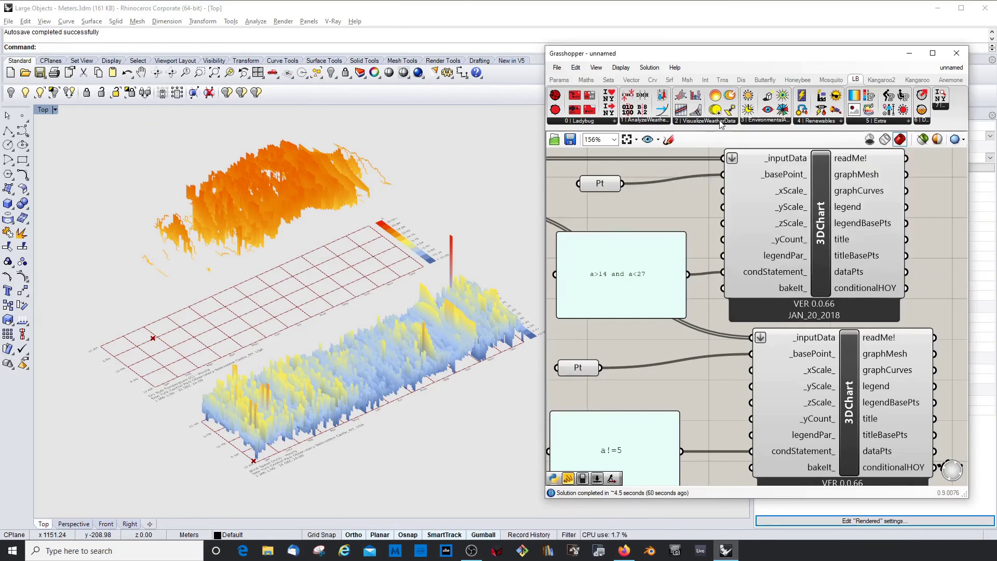
{"action": "left_click", "coordinate": [773, 123]}
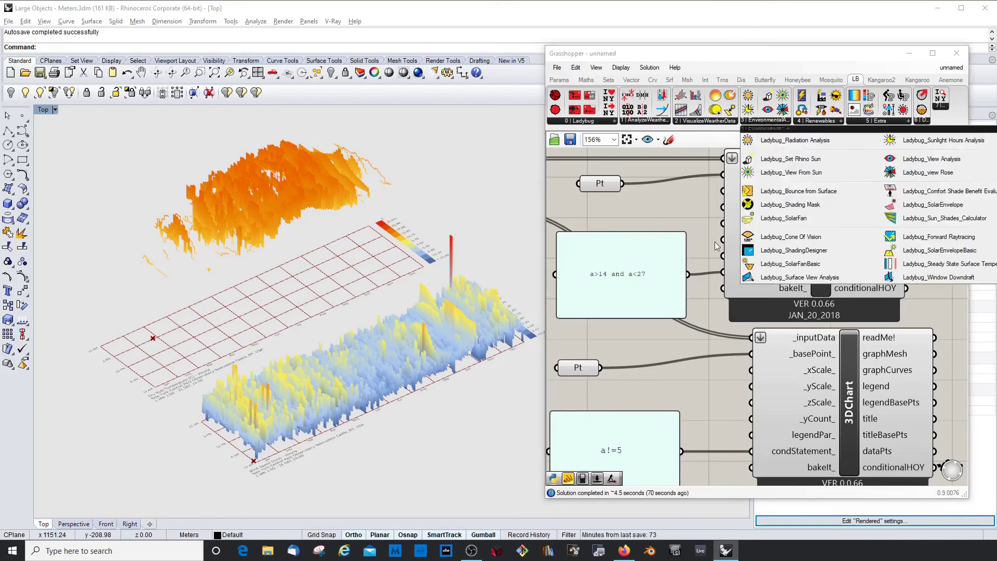
{"action": "left_click", "coordinate": [707, 123]}
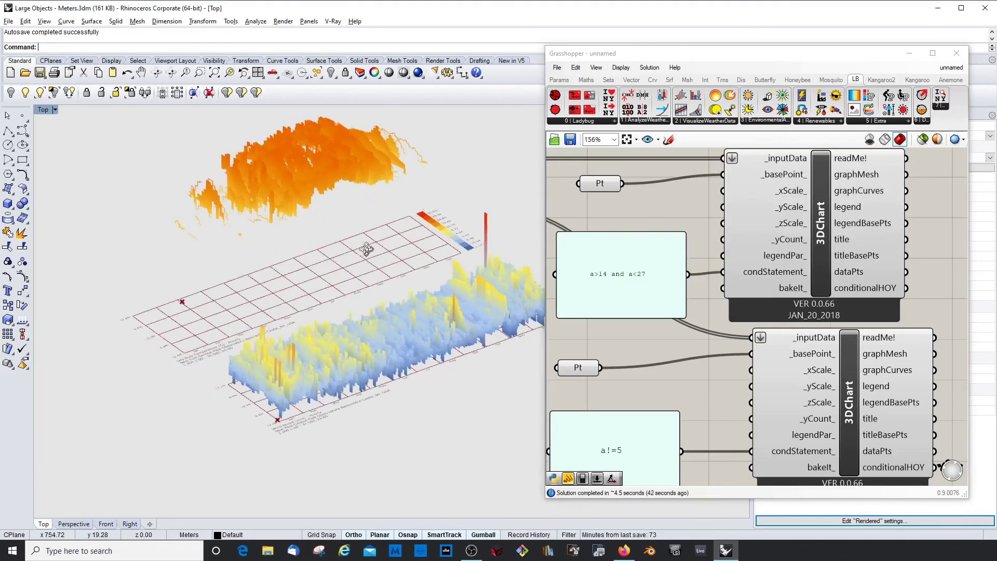
Compare the filtered temperature chart with the wind speed chart in 3D, from close up and as a whole
{"action": "right_click_drag", "start_coordinate": [366, 248], "coordinate": [353, 247], "text": "ctrl+shift"}
{"action": "scroll", "coordinate": [366, 249], "scroll_direction": "down", "scroll_amount": 4}
{"action": "scroll", "coordinate": [353, 244], "scroll_direction": "up", "scroll_amount": 4}
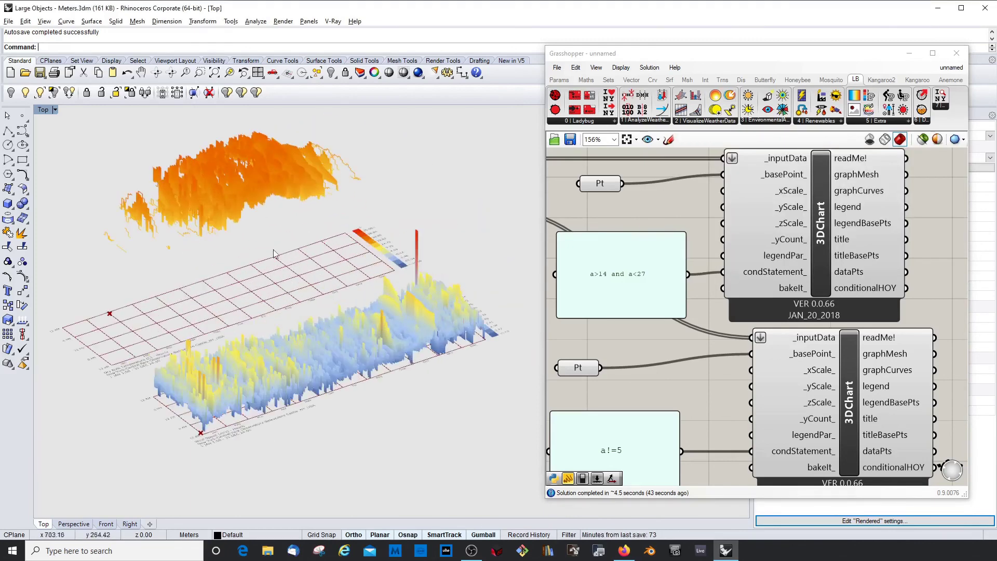
{"action": "scroll", "coordinate": [232, 233], "scroll_direction": "up", "scroll_amount": 4}
{"action": "scroll", "coordinate": [233, 233], "scroll_direction": "down", "scroll_amount": 4}
{"action": "right_click_drag", "start_coordinate": [249, 249], "coordinate": [322, 272]}
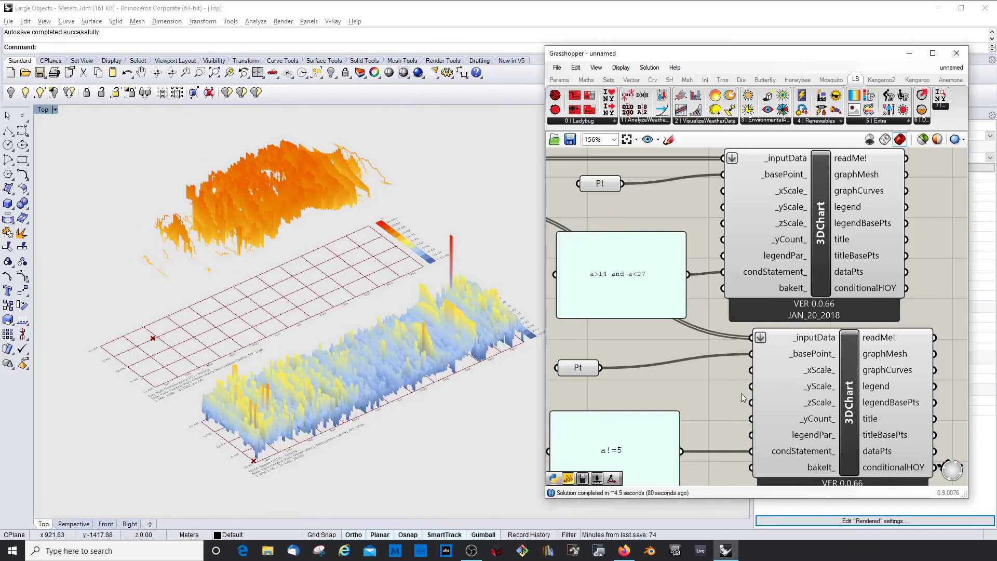